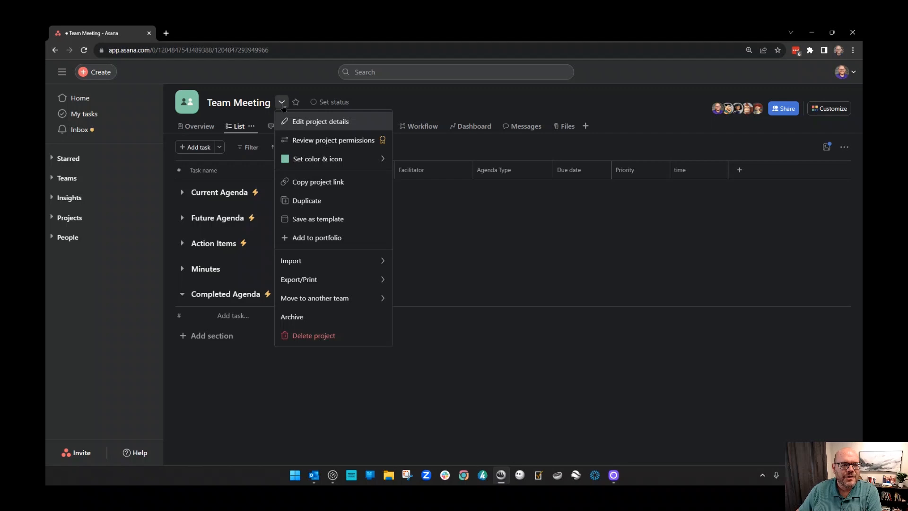
Step: Rename the project as "MKT Team Meeting" in its project details
click(305, 124)
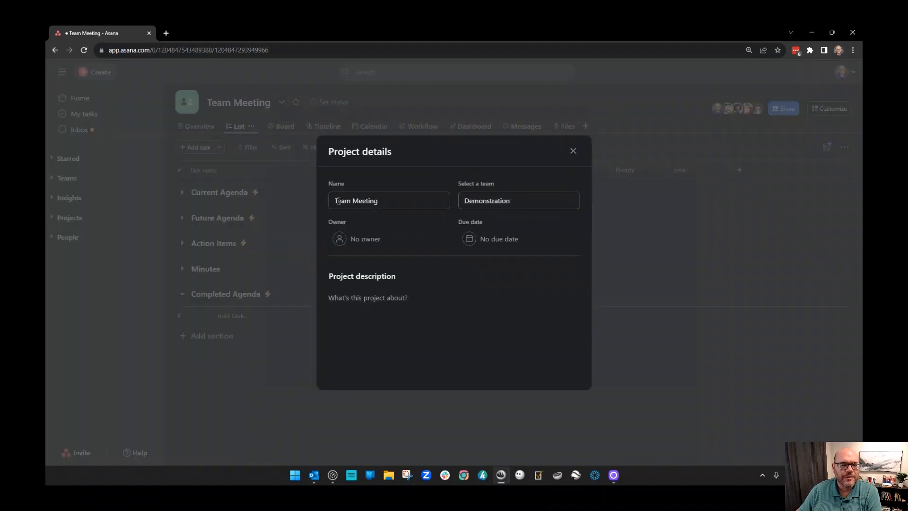
click(337, 201)
text(MKTN)
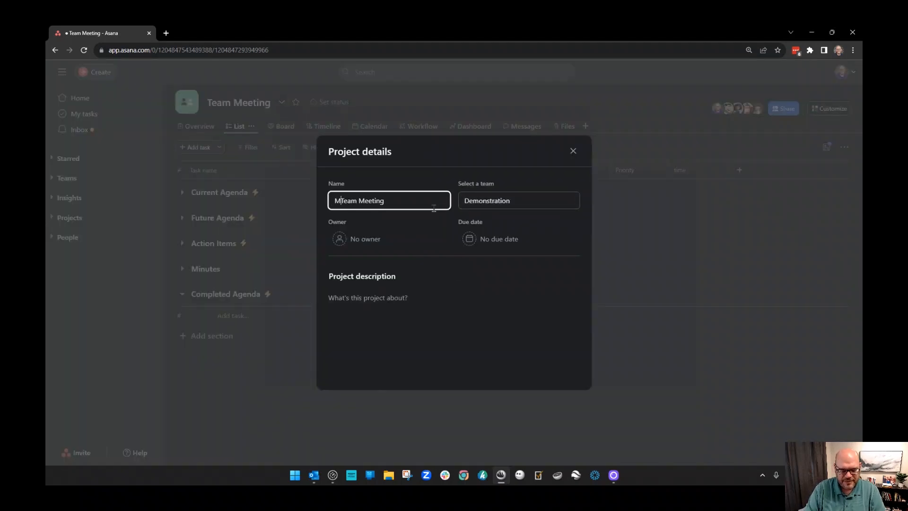
key(BackSpace)
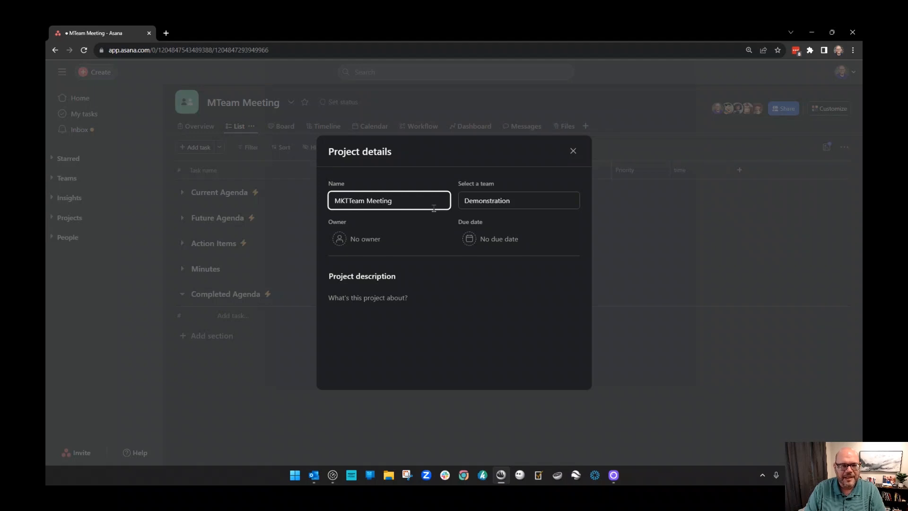
text(G)
key(BackSpace)
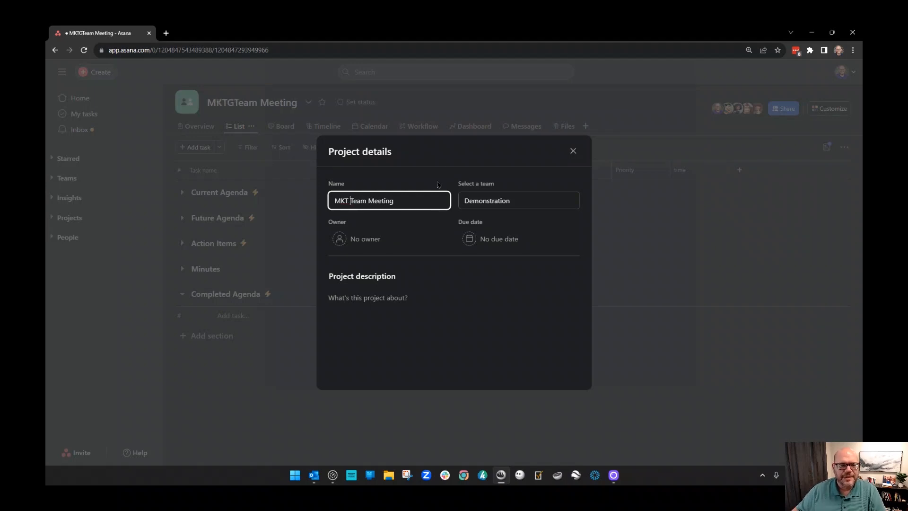
click(574, 151)
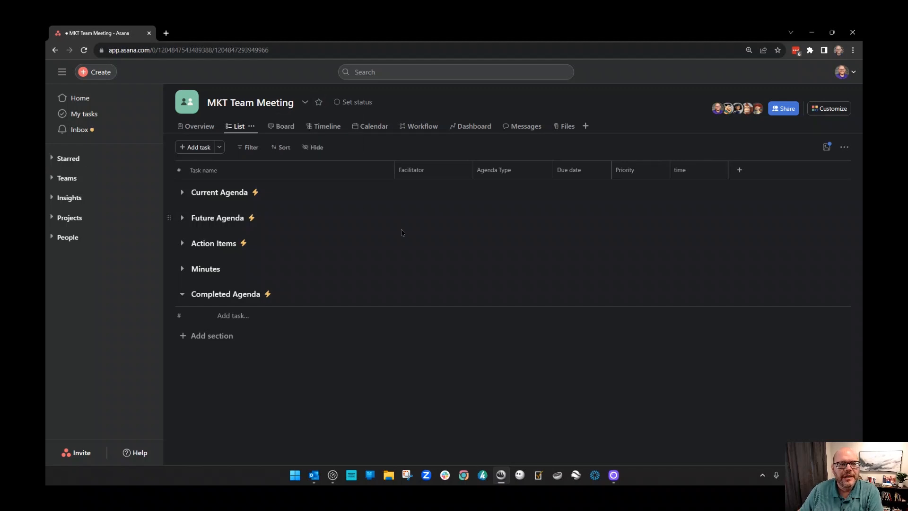
Step: Review the project's members, their access roles and the member notification settings in the sharing options
click(747, 109)
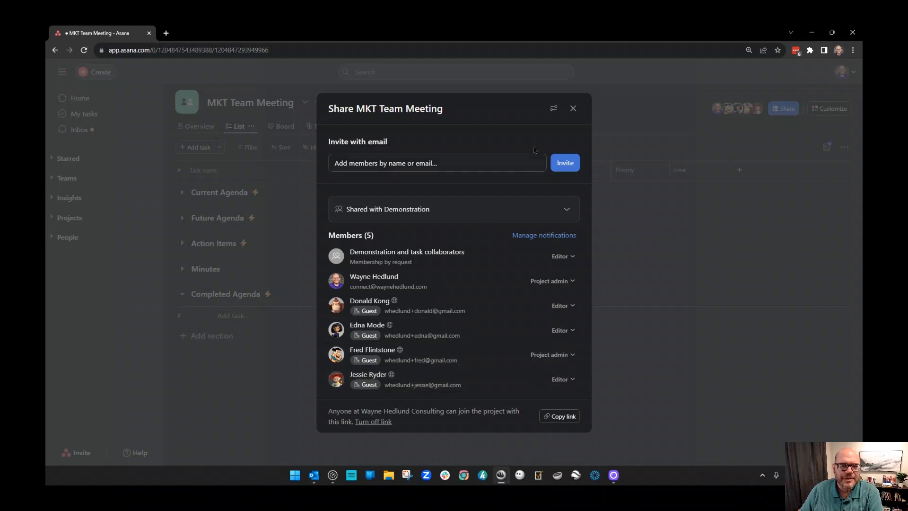
click(573, 108)
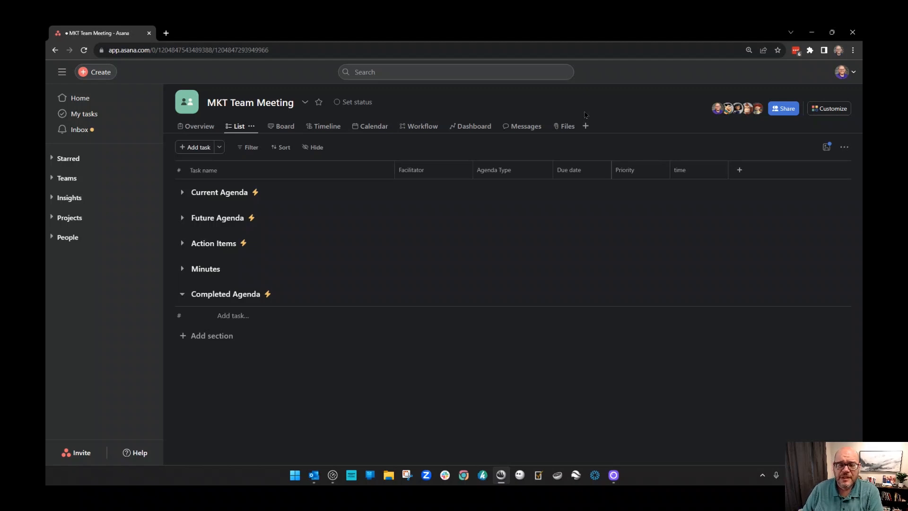
click(784, 109)
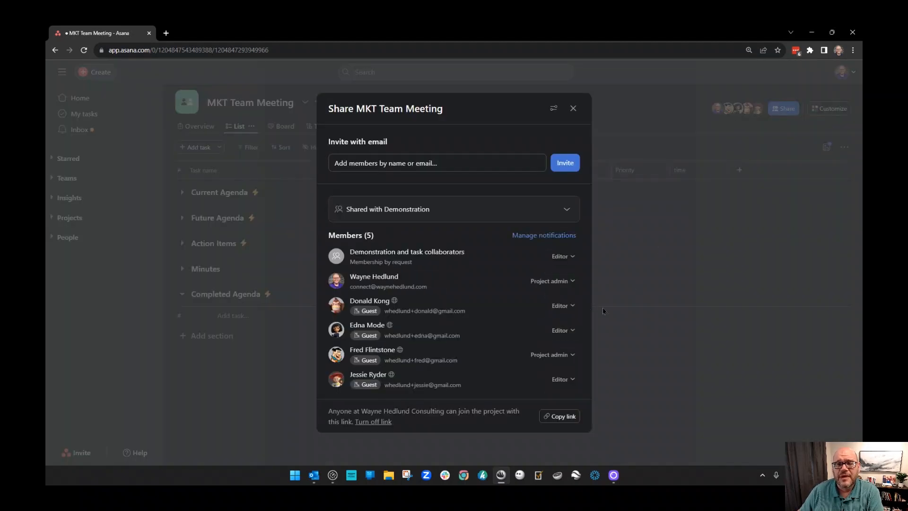
click(535, 236)
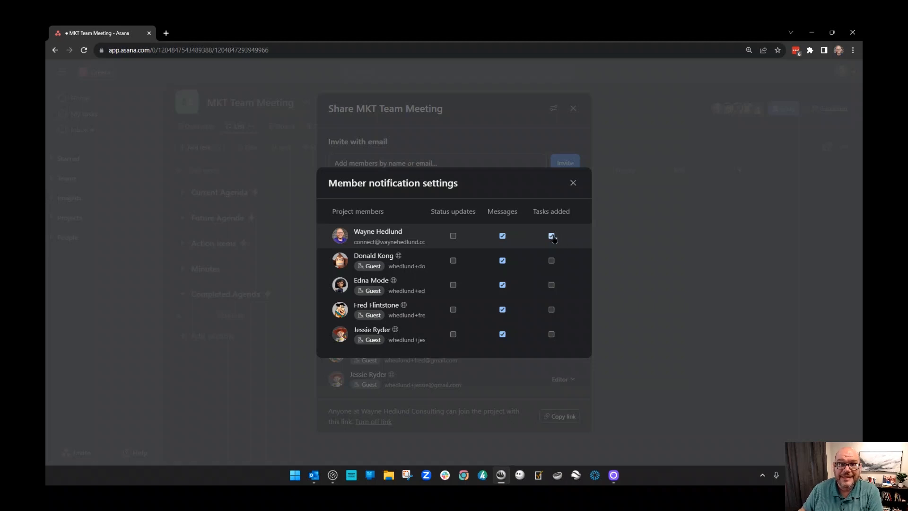
click(573, 183)
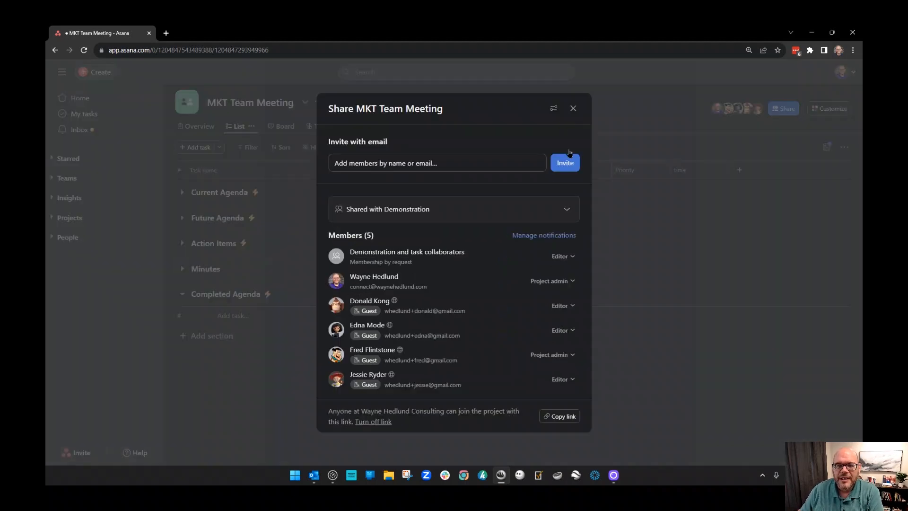
click(572, 109)
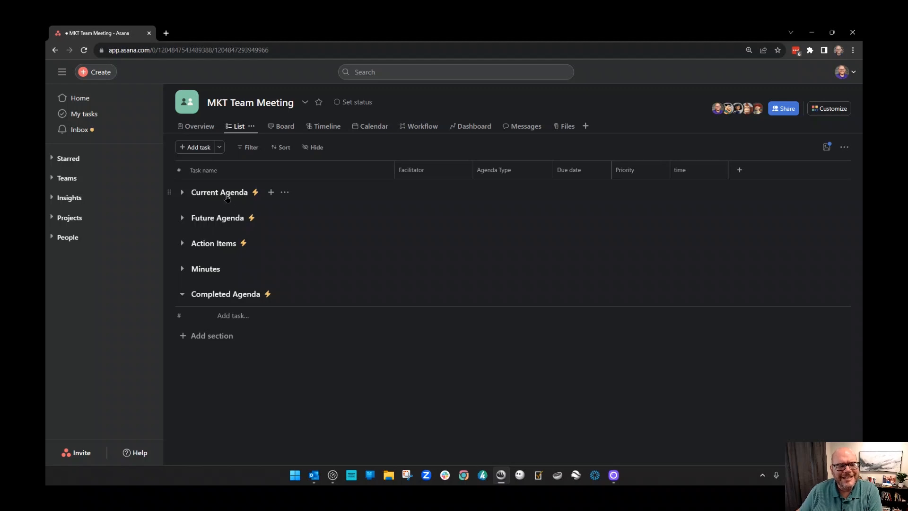
Step: Examine the tasks in the Current Agenda and Future Agenda sections, collapsing each section after viewing it
click(182, 192)
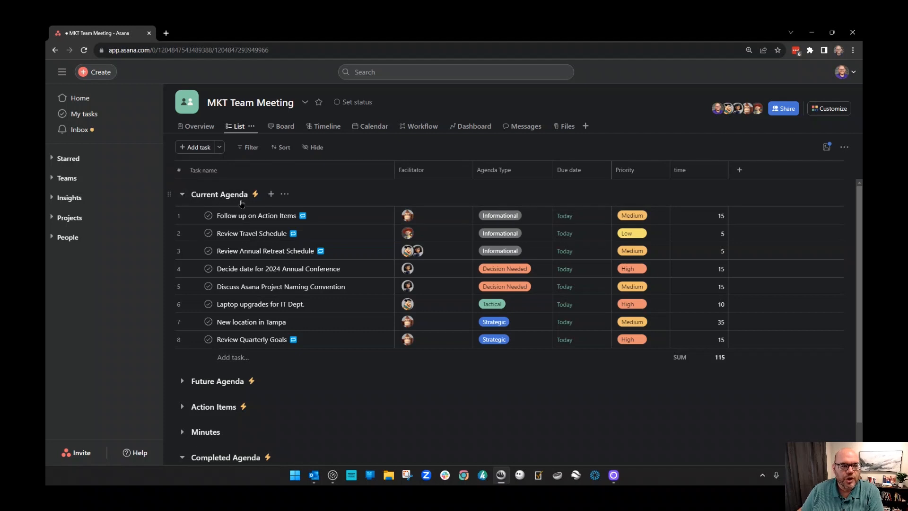
click(181, 194)
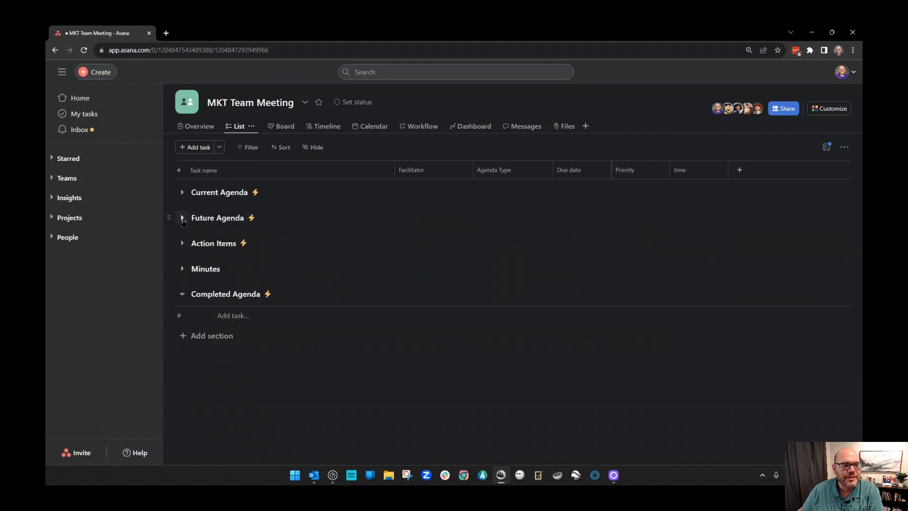
click(181, 218)
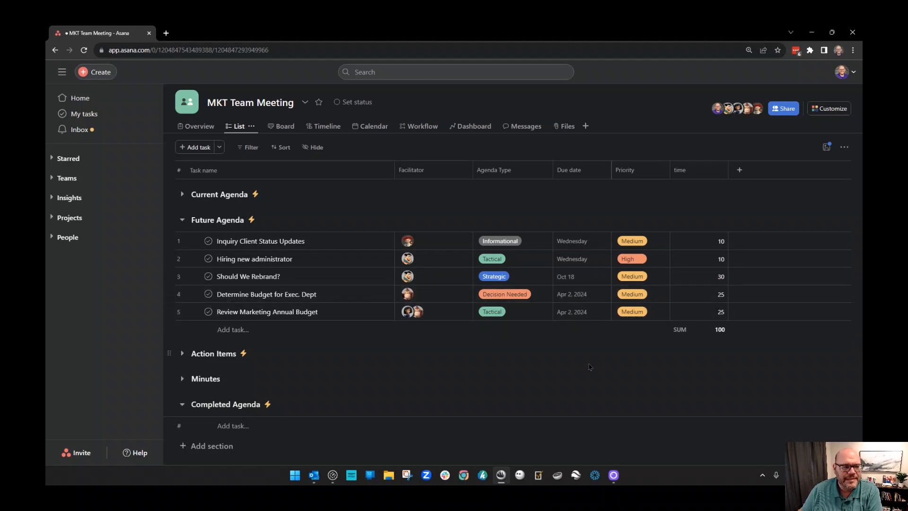
click(182, 221)
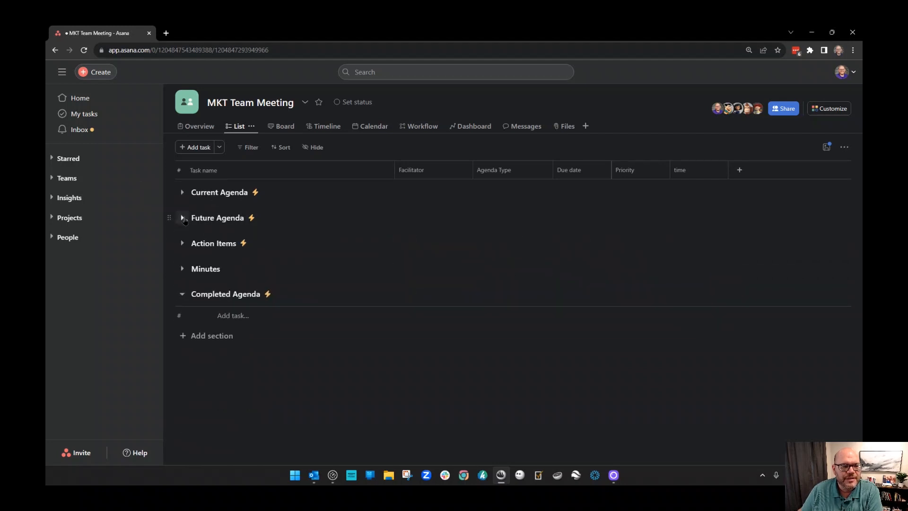
click(183, 219)
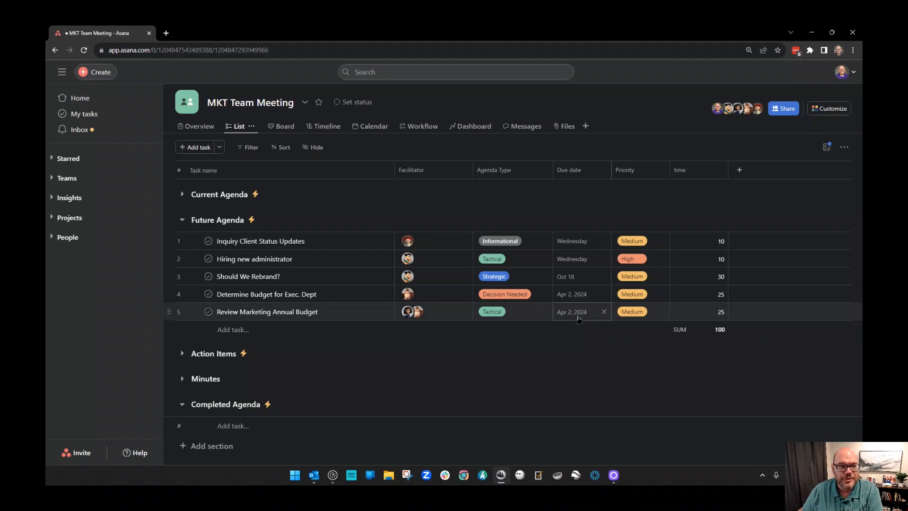
click(182, 219)
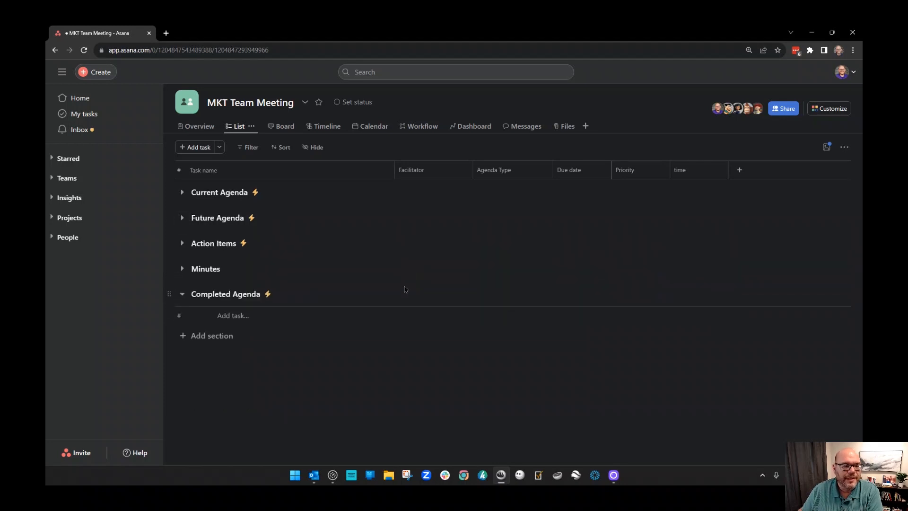
Step: Look through the contents of the Action Items and Minutes sections and revisit the Current Agenda, leaving all three collapsed
click(183, 244)
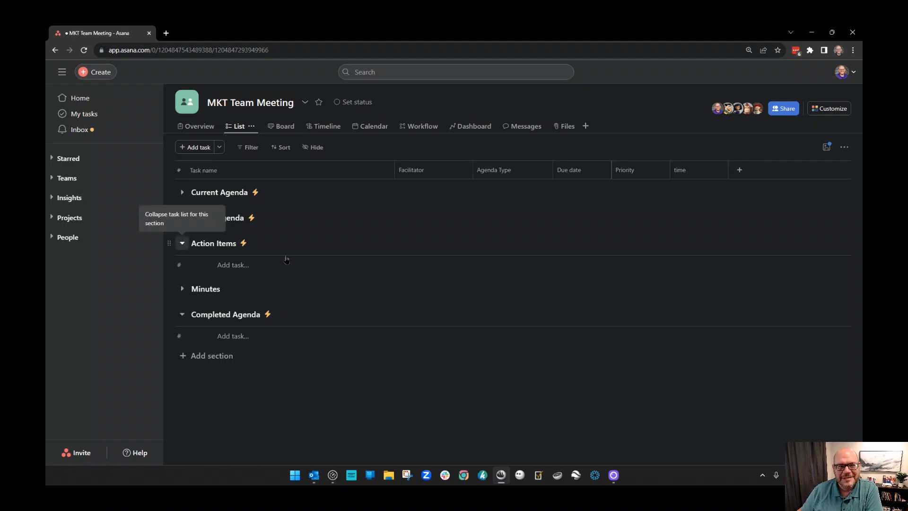
click(182, 243)
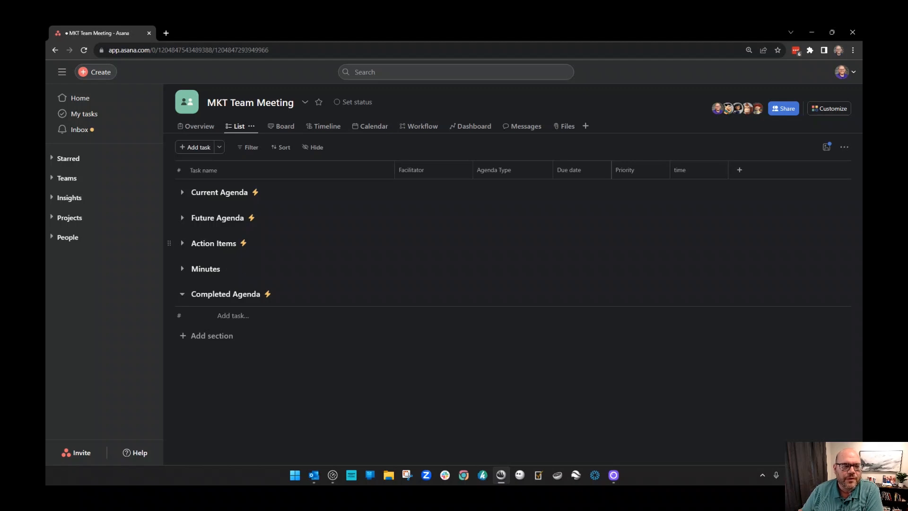
click(182, 269)
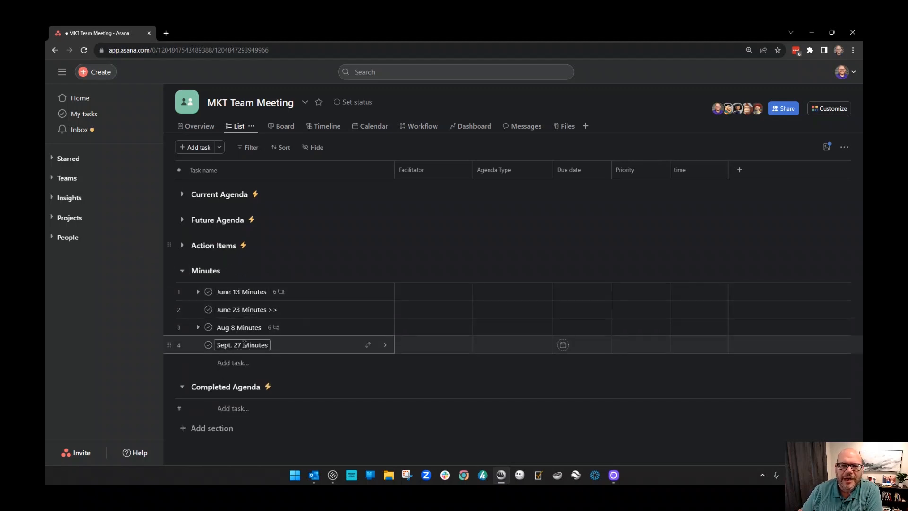
click(182, 271)
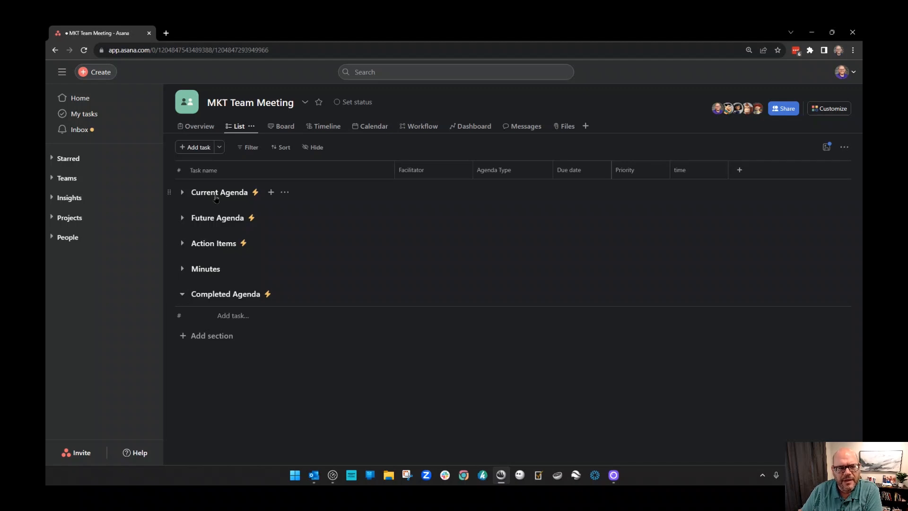
click(181, 192)
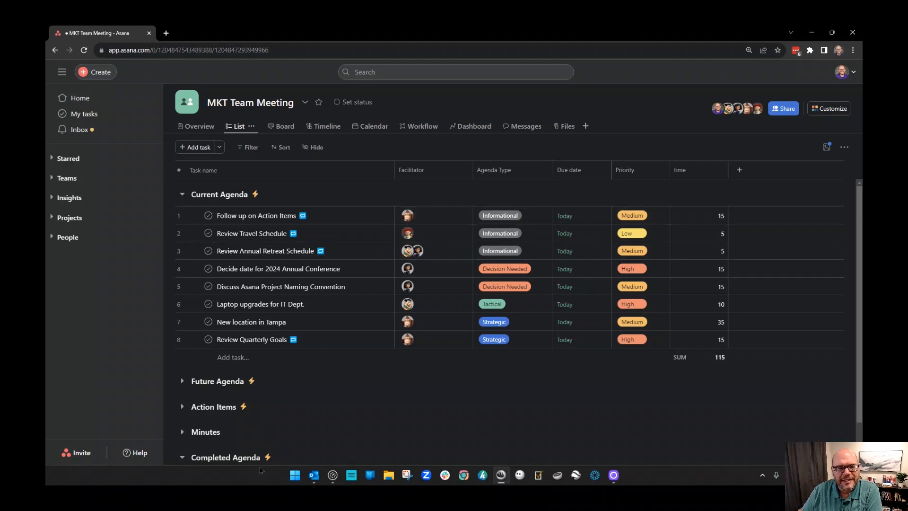
click(182, 196)
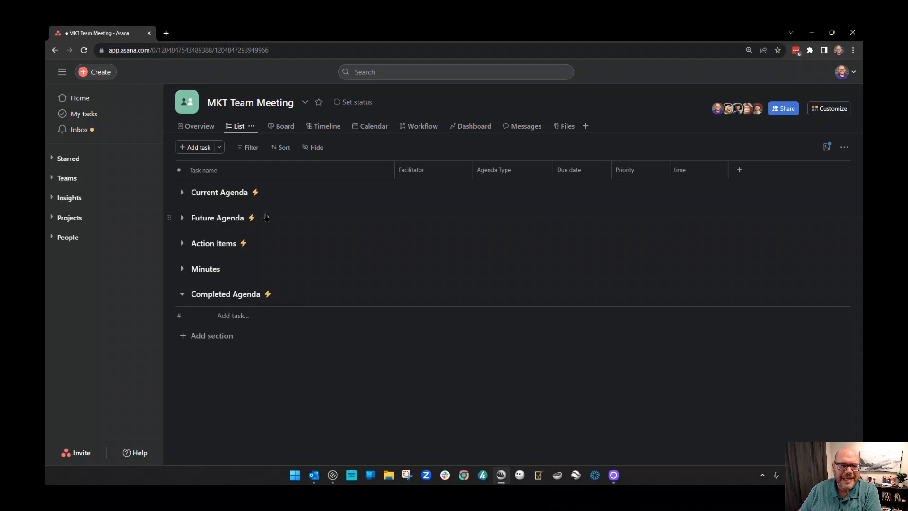
Step: Try the Incomplete tasks quick filter on the project list and remove it again
click(246, 149)
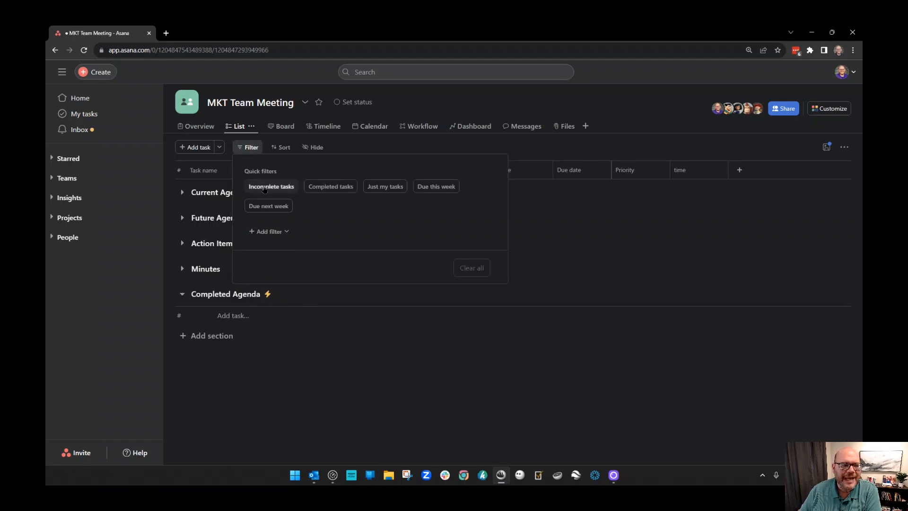
click(250, 148)
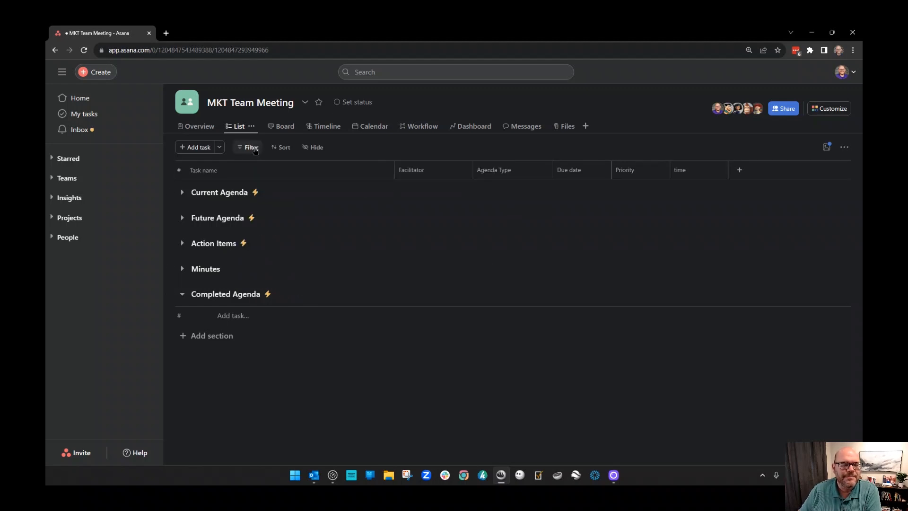
click(255, 149)
click(271, 187)
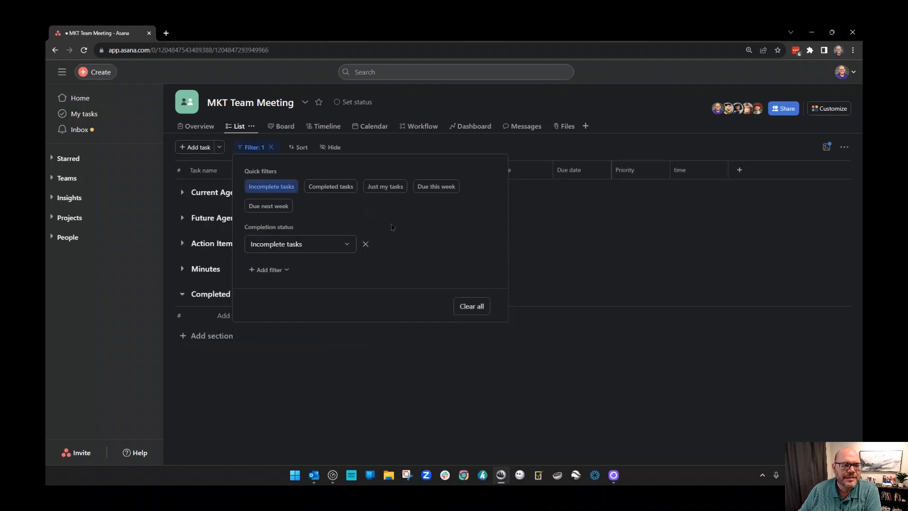
click(271, 188)
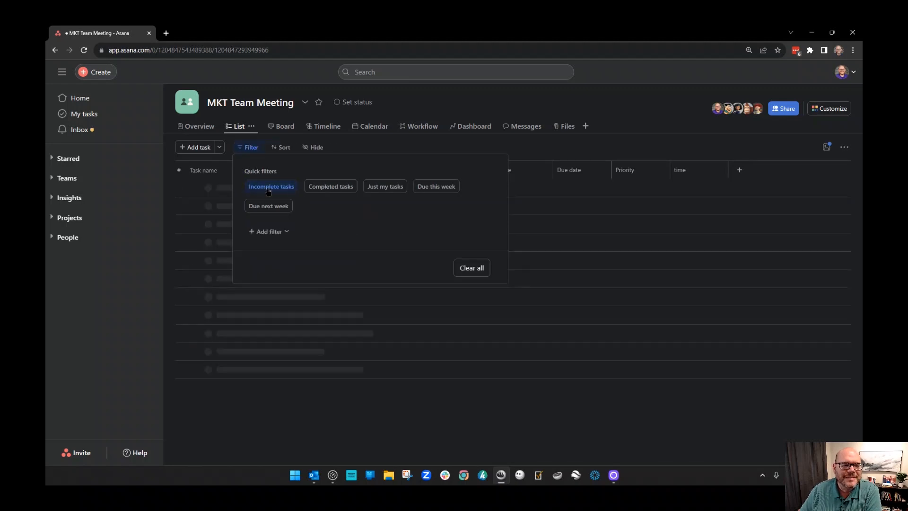
click(376, 148)
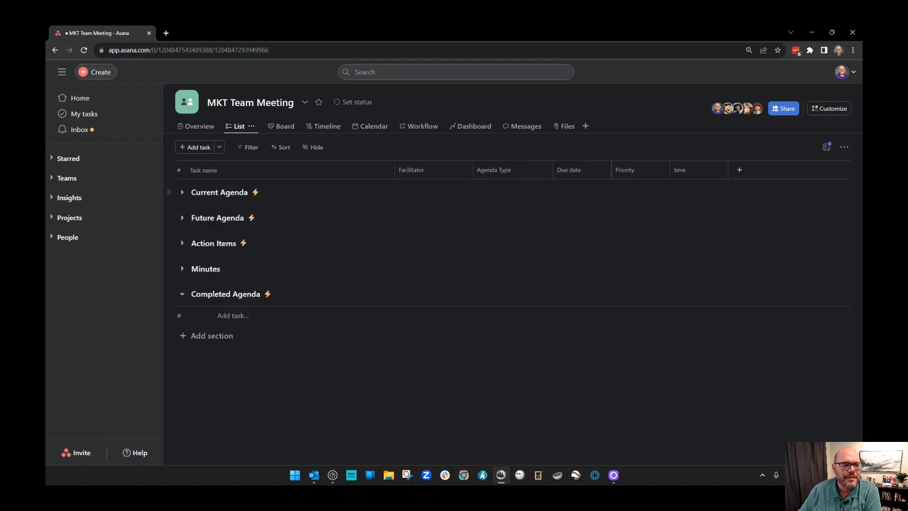
Step: Expand the Current Agenda section and collapse the Completed Agenda section
click(185, 196)
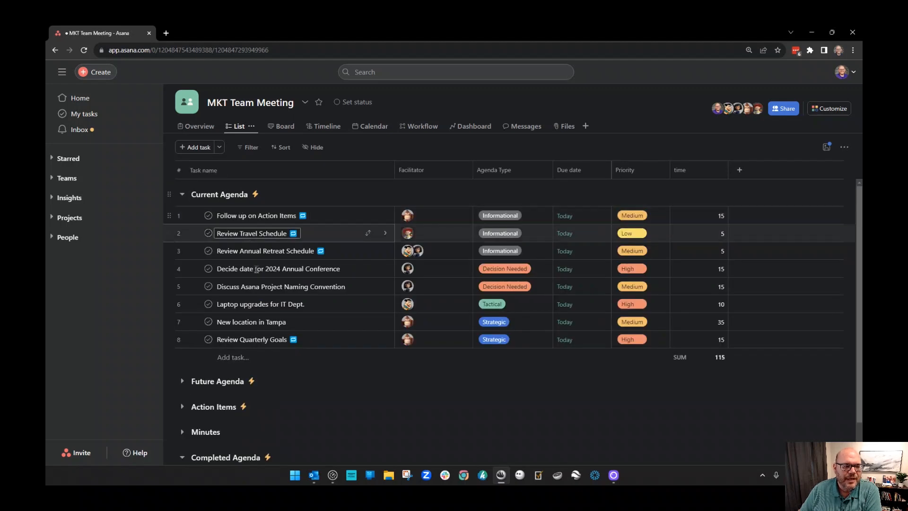
scroll(252, 339, down, 2)
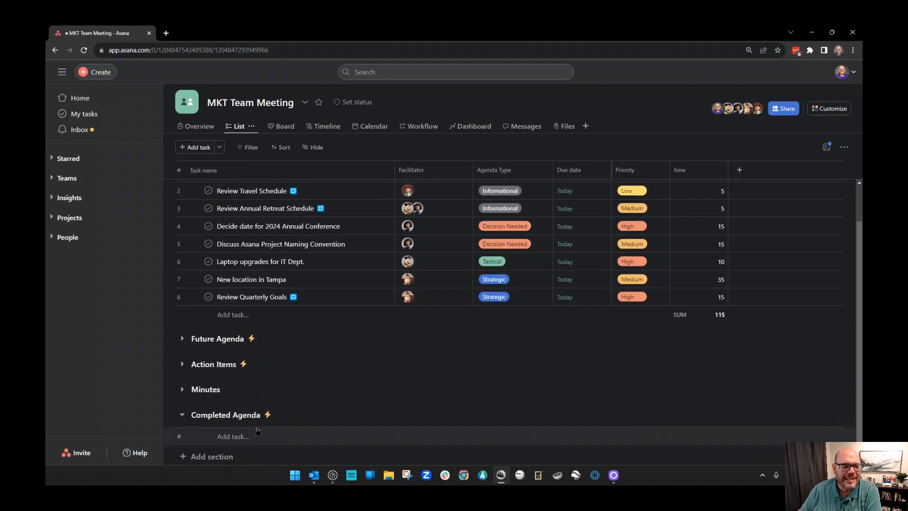
click(182, 415)
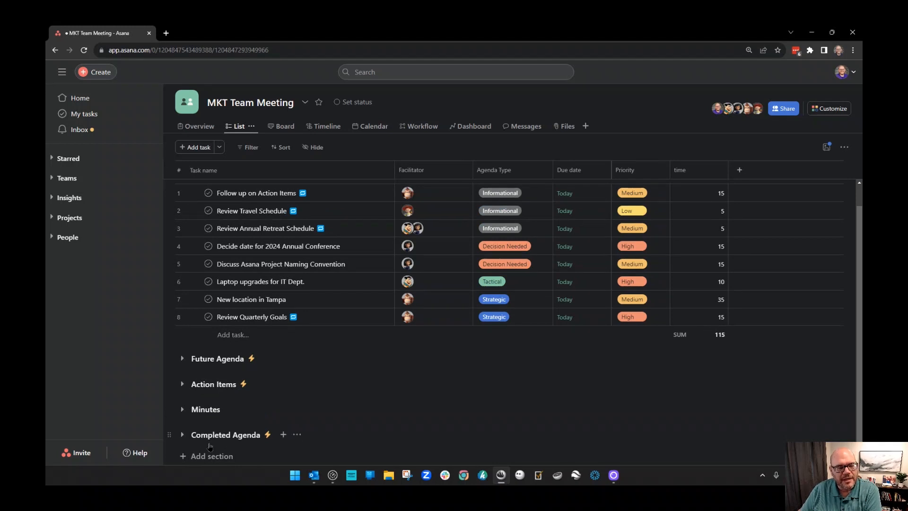
Step: Sort the project list by due date, collapse Current Agenda and expand Future Agenda
click(281, 148)
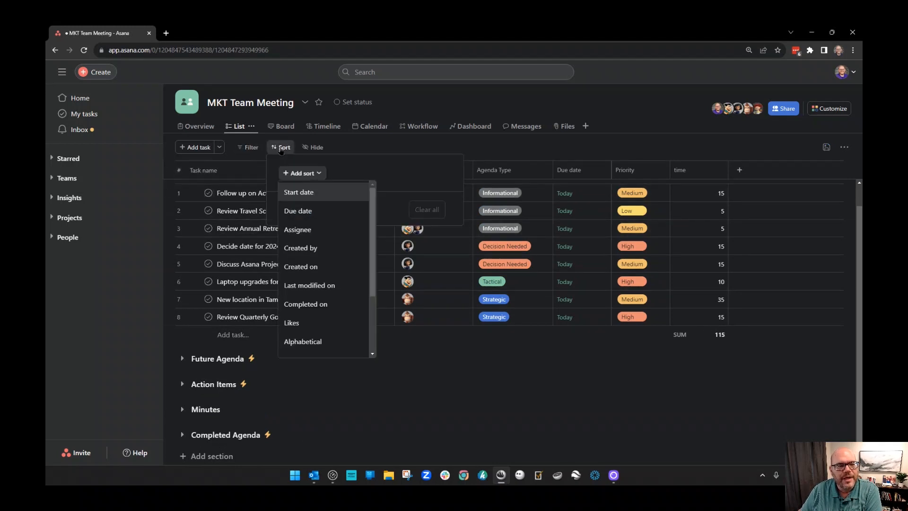
click(302, 212)
click(487, 149)
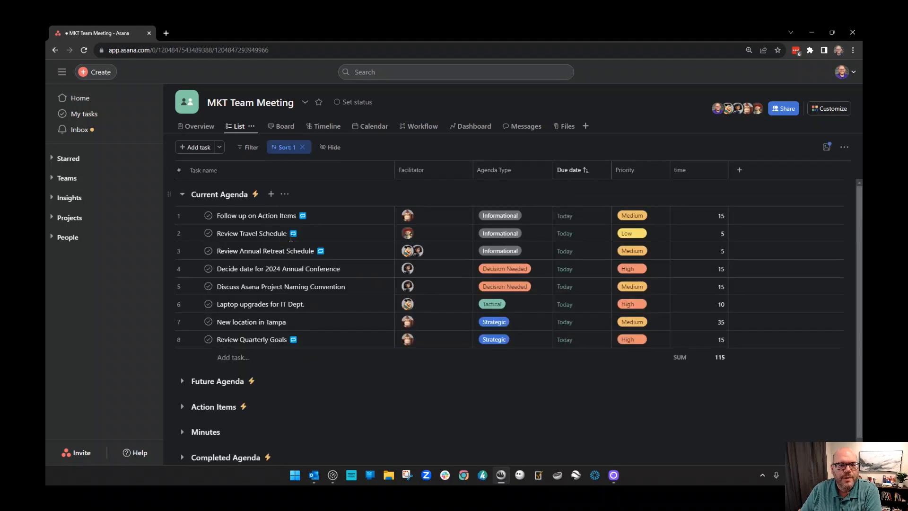
click(183, 195)
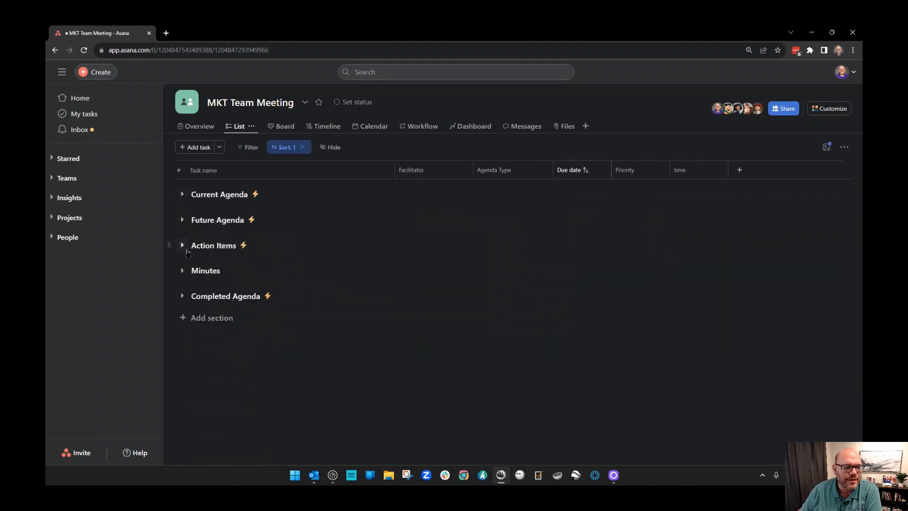
click(183, 218)
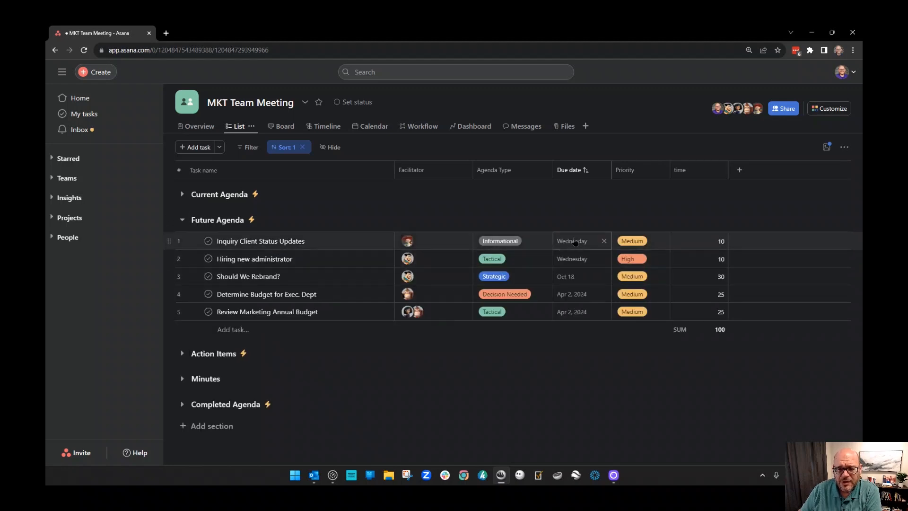
Step: Collapse Future Agenda, expand Current Agenda and try to move the Laptop upgrades for IT Dept. task higher in the list
click(182, 220)
click(182, 192)
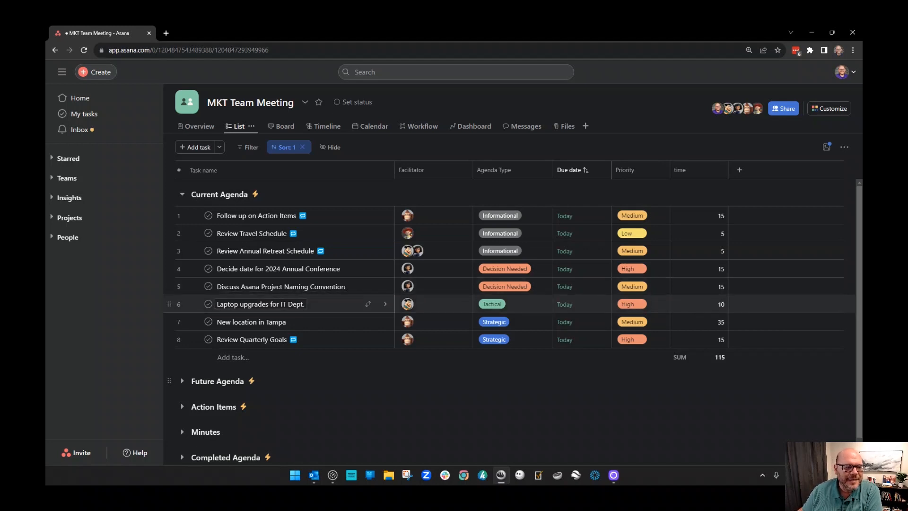
drag(169, 304, 203, 243)
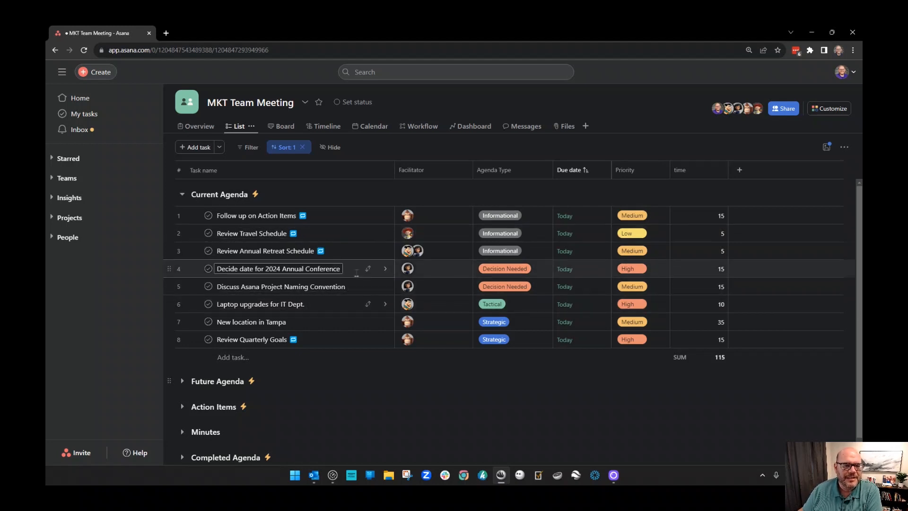
Step: Clear the due date sort and reorder Current Agenda with Review Annual Retreat Schedule second and Decide date for 2024 Annual Conference third
click(302, 147)
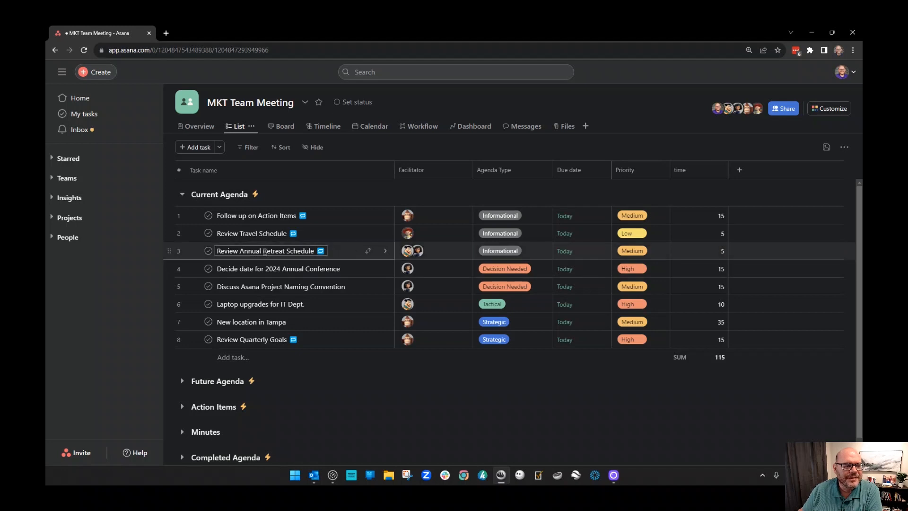
click(270, 215)
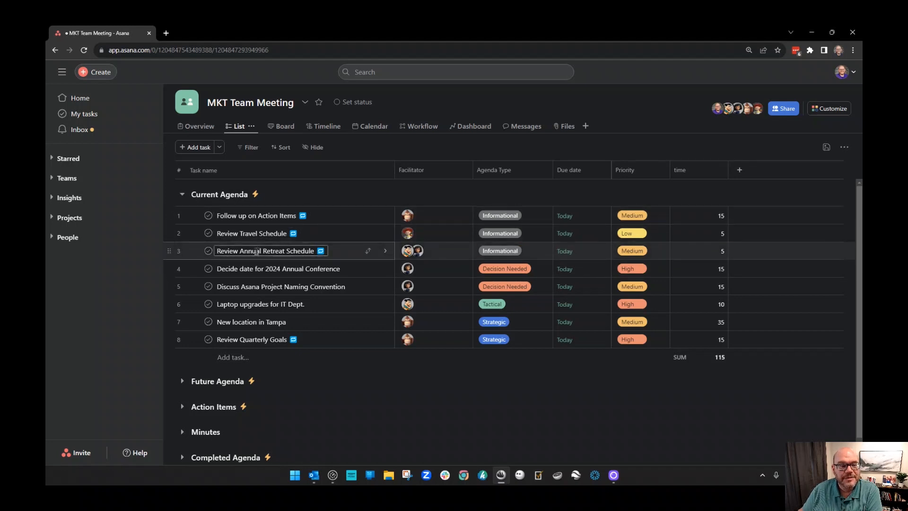
drag(171, 250, 170, 234)
drag(240, 268, 240, 250)
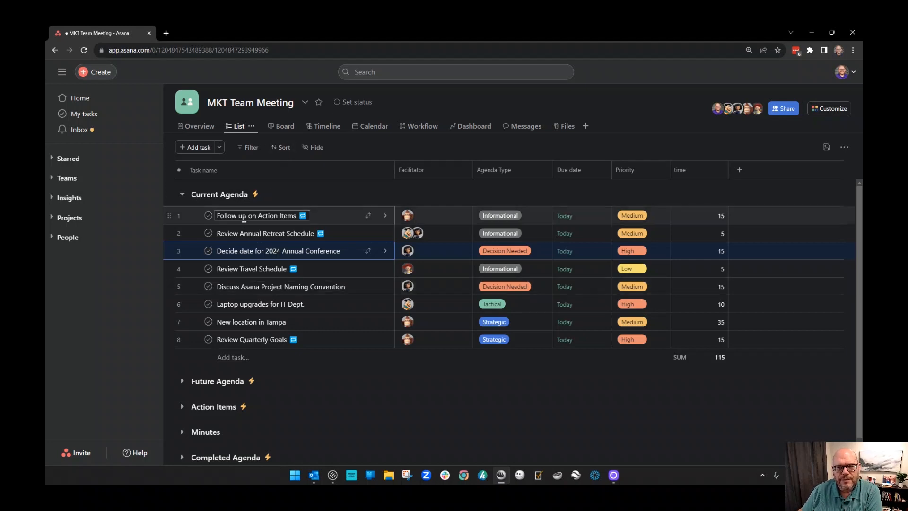
Step: Sort the project list by due date and save that list view for everyone
click(282, 147)
click(305, 212)
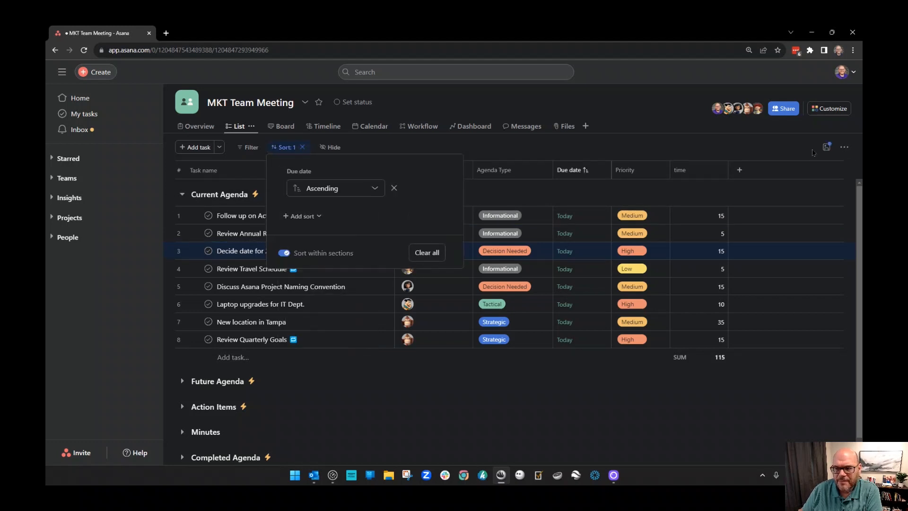
click(817, 160)
click(827, 147)
click(799, 183)
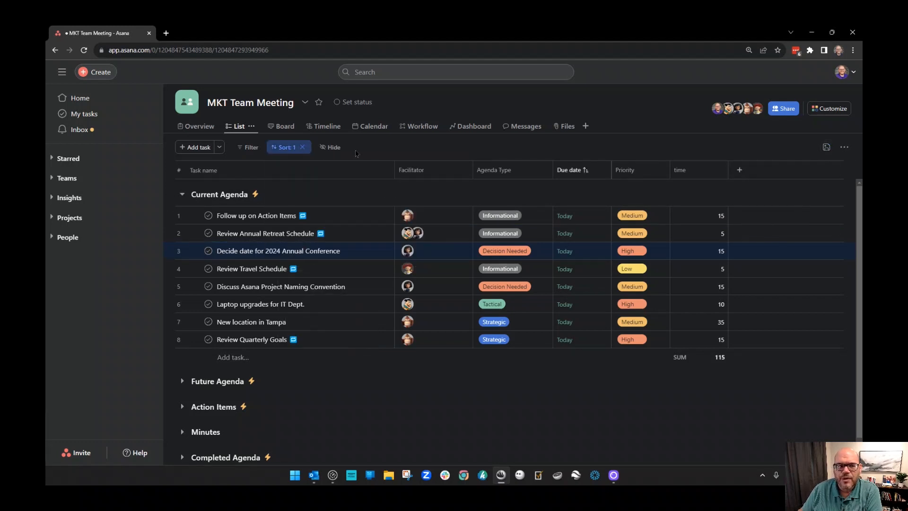
Step: Remove the due date sort and save the unsorted list view for everyone
click(303, 147)
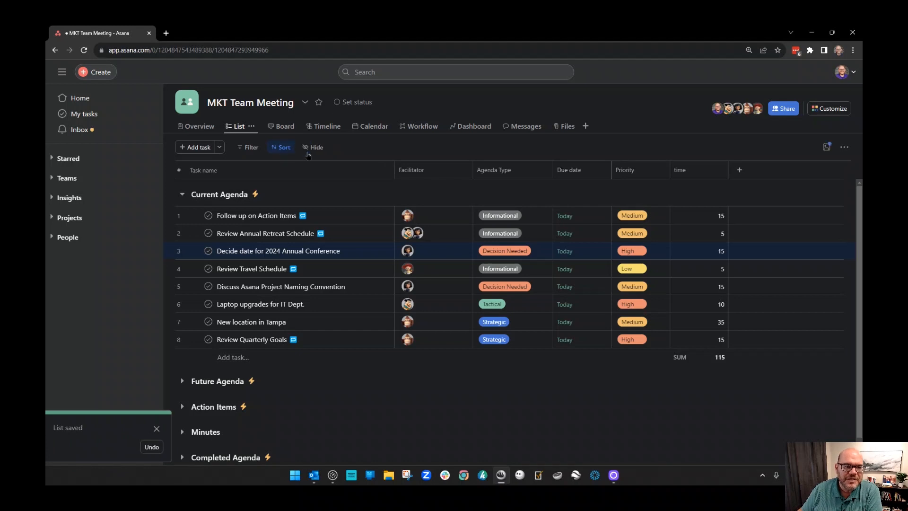
click(824, 149)
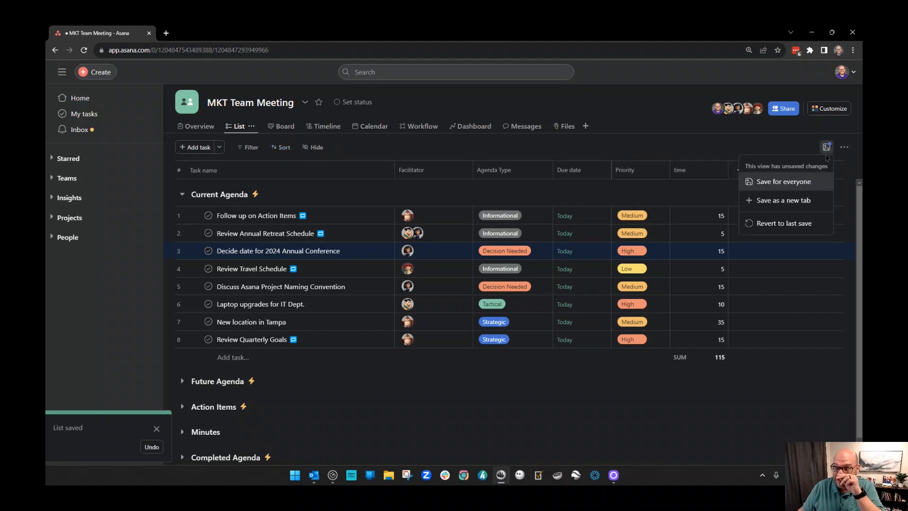
click(782, 184)
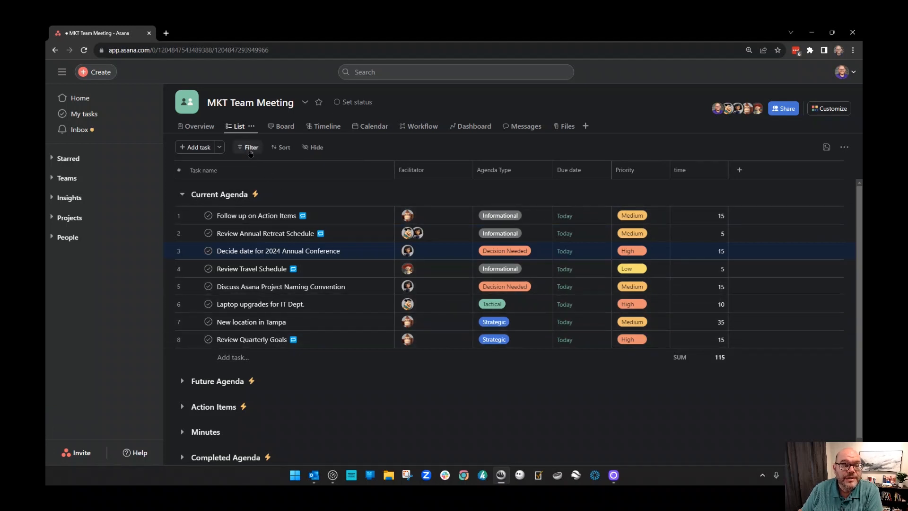
Step: Sort the project list by priority
click(282, 148)
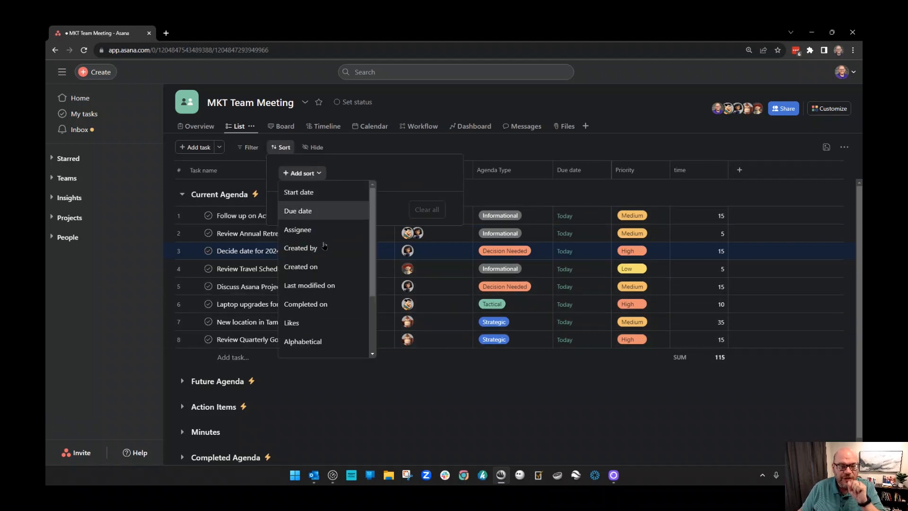
scroll(312, 279, down, 2)
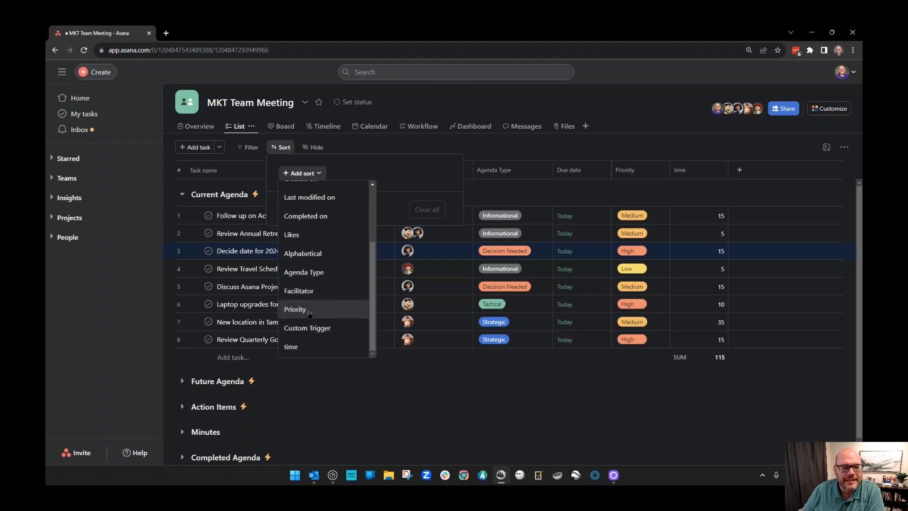
click(309, 312)
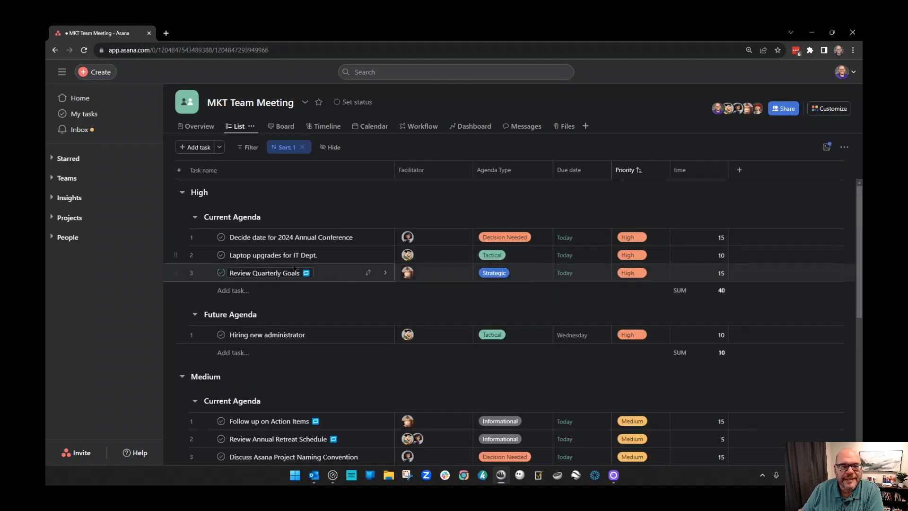
Step: Collapse the High and Medium priority groups to view the remaining groups, and expand both again
click(182, 192)
click(182, 216)
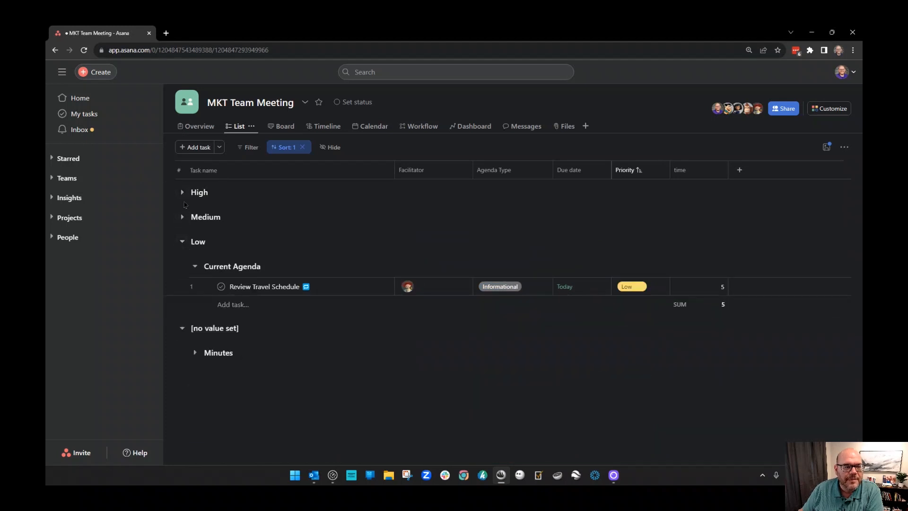
click(182, 217)
click(183, 192)
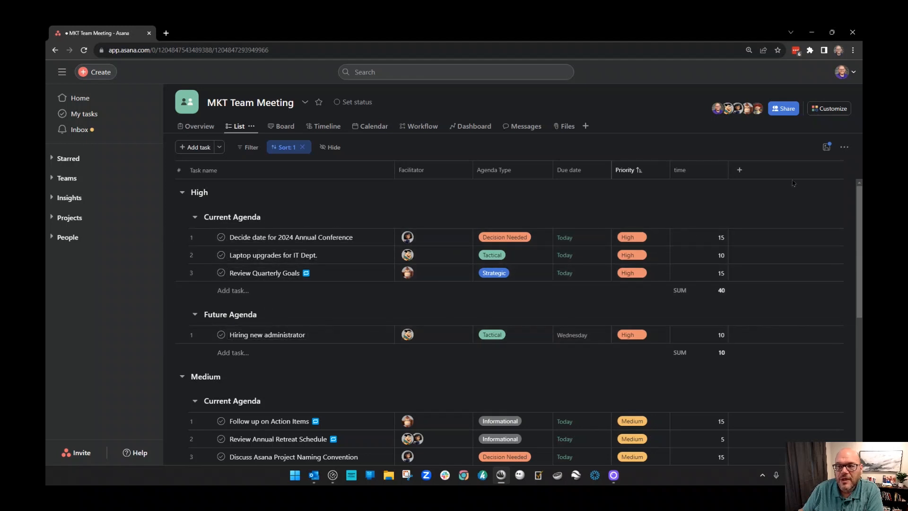
Step: Save the priority-sorted list as a new view tab and rename it "priority"
click(826, 147)
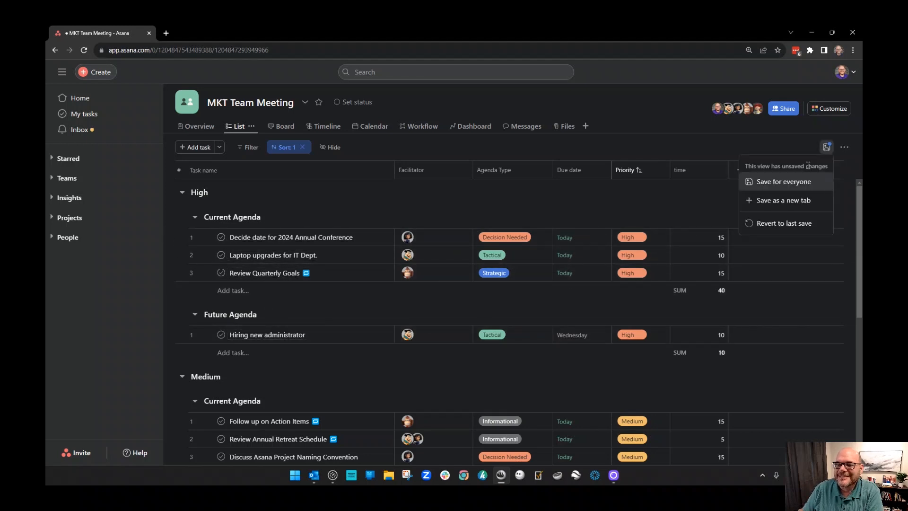
click(770, 201)
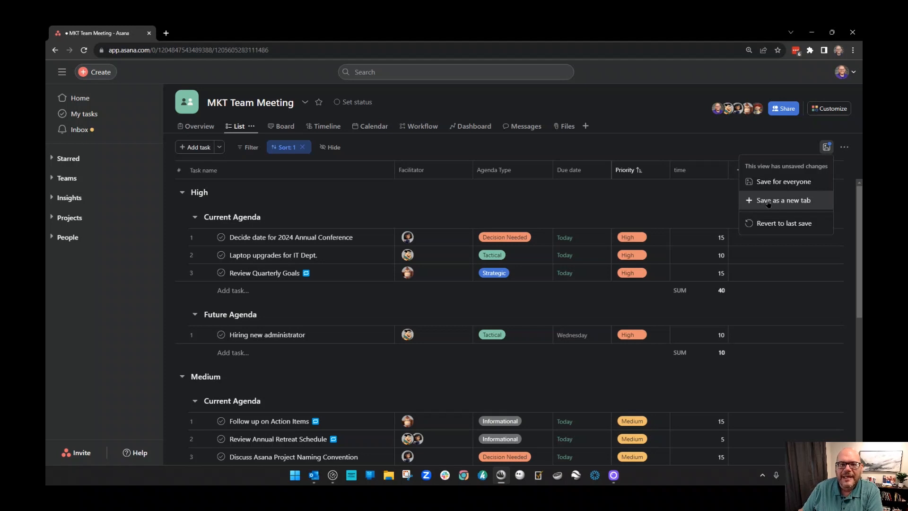
click(601, 128)
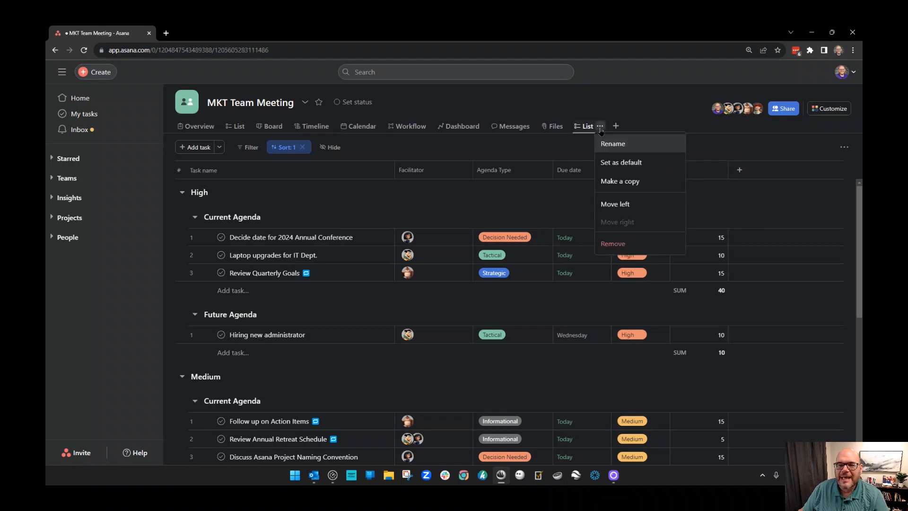
click(613, 144)
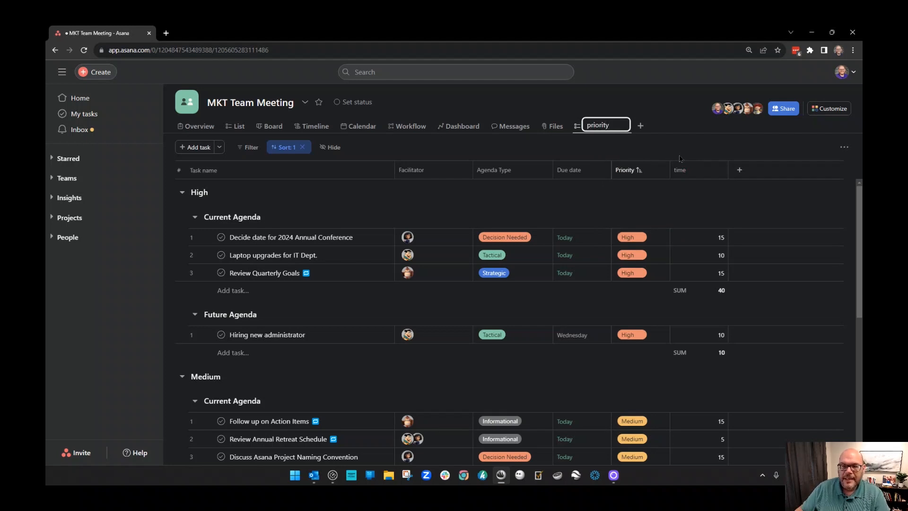
text(priority)
click(664, 121)
Step: Move the priority view so that it sits directly after List and before Board
click(612, 127)
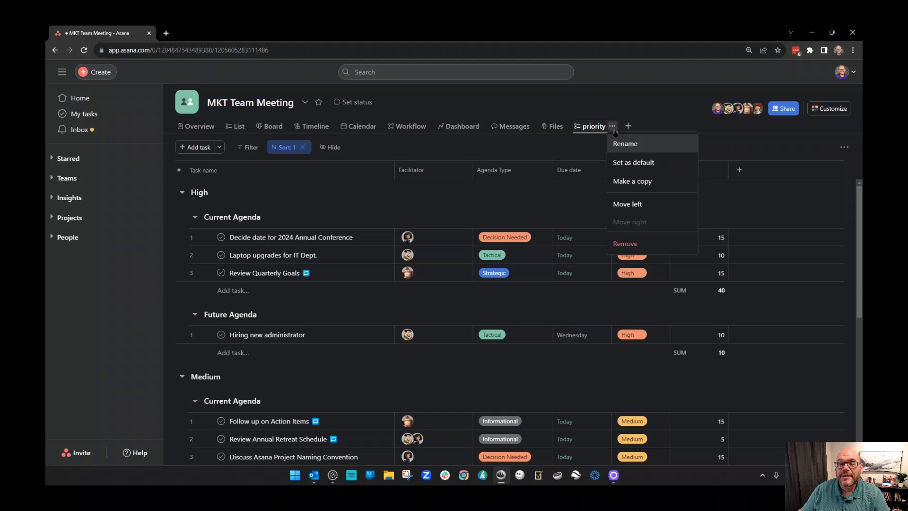
click(628, 204)
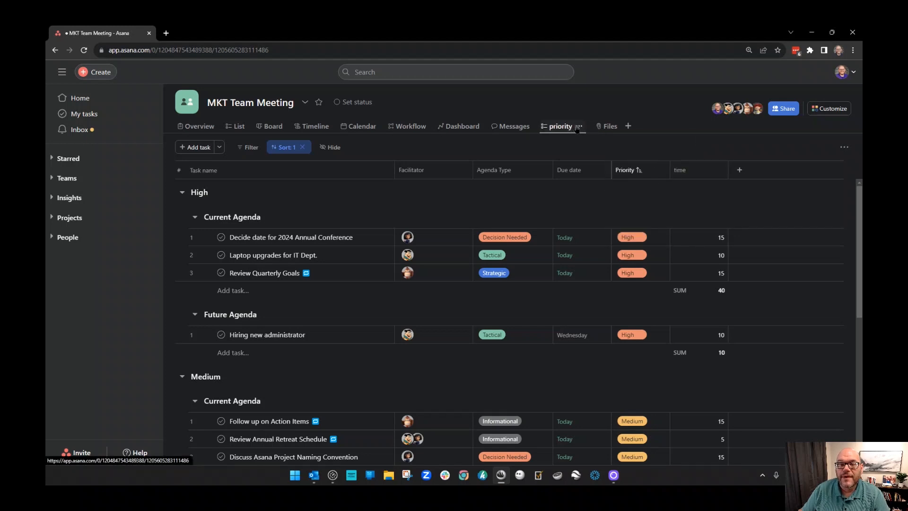
click(578, 127)
click(594, 207)
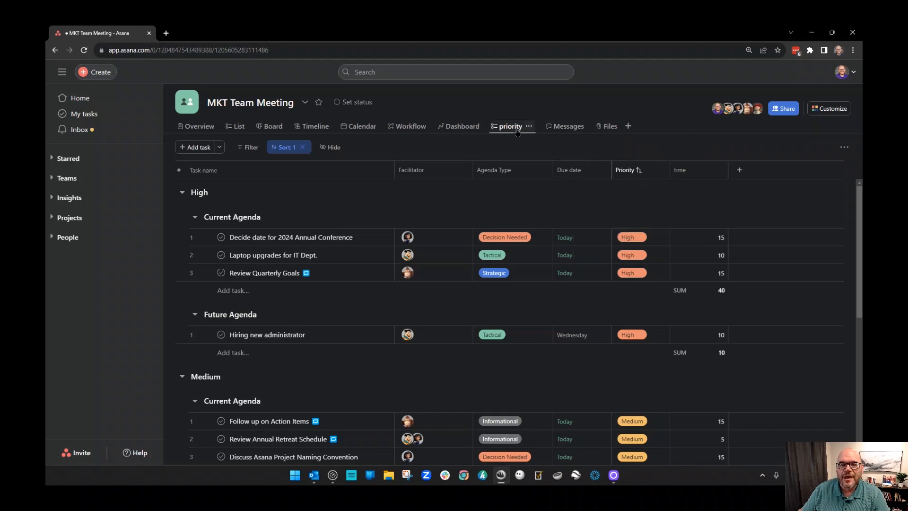
drag(517, 132, 261, 132)
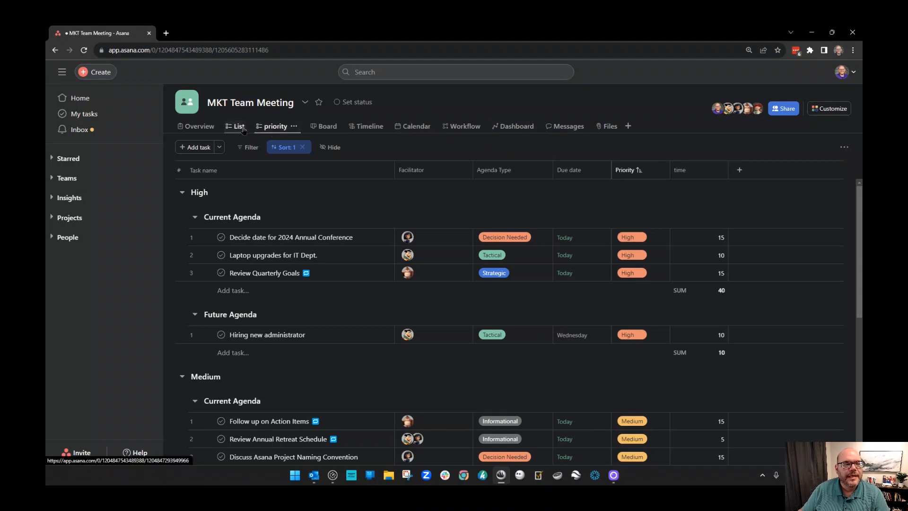
Step: Compare the List view with the priority view and return to the List view
click(237, 130)
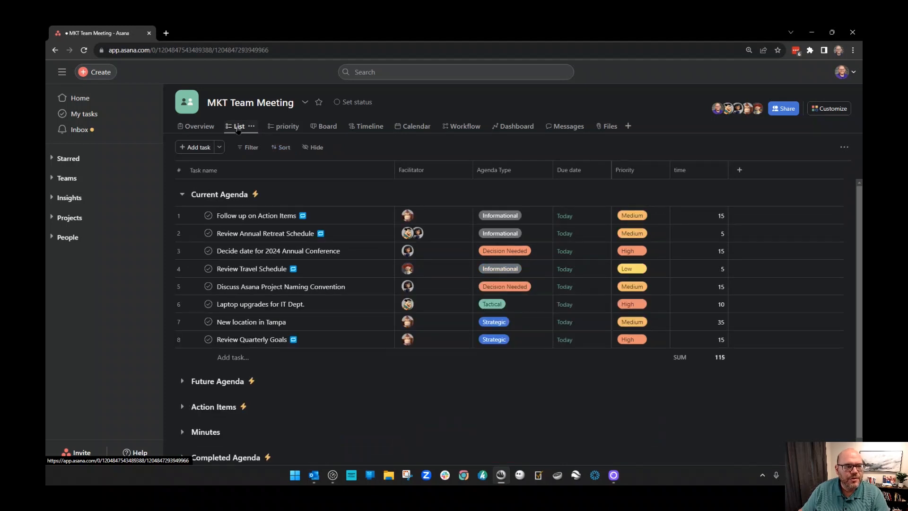
click(284, 129)
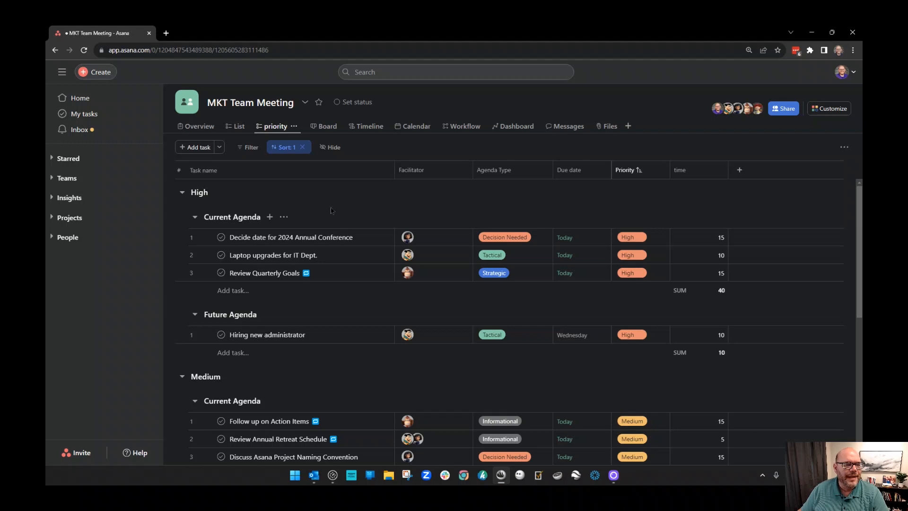
click(237, 127)
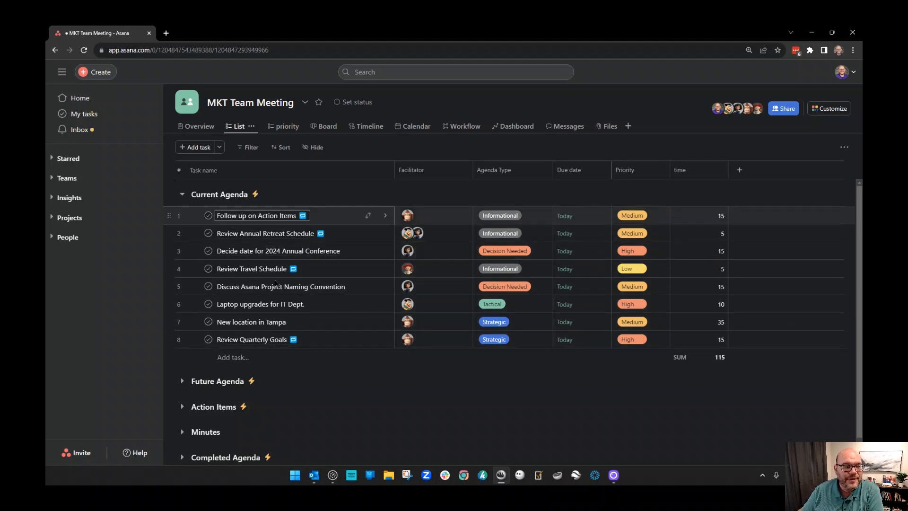
Step: Look through the Future Agenda and Action Items sections of the List view, leaving both collapsed
scroll(201, 394, down, 1)
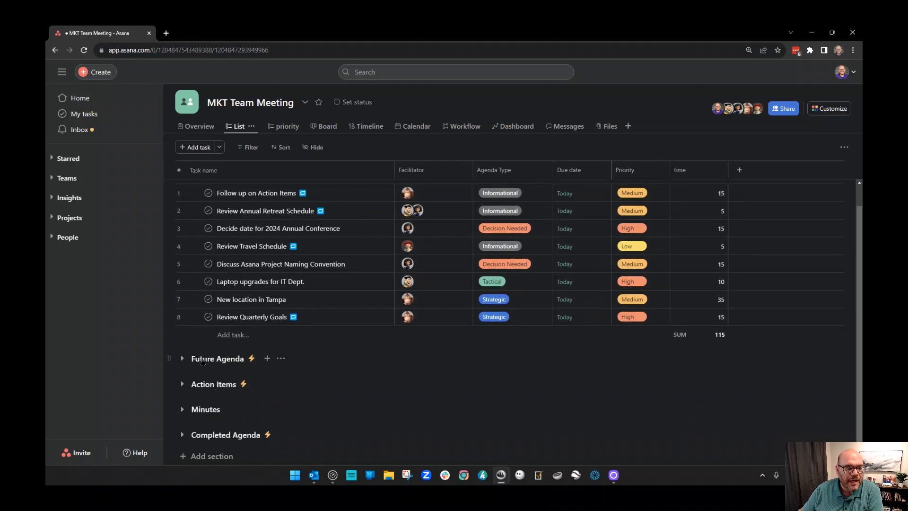
scroll(210, 442, up, 1)
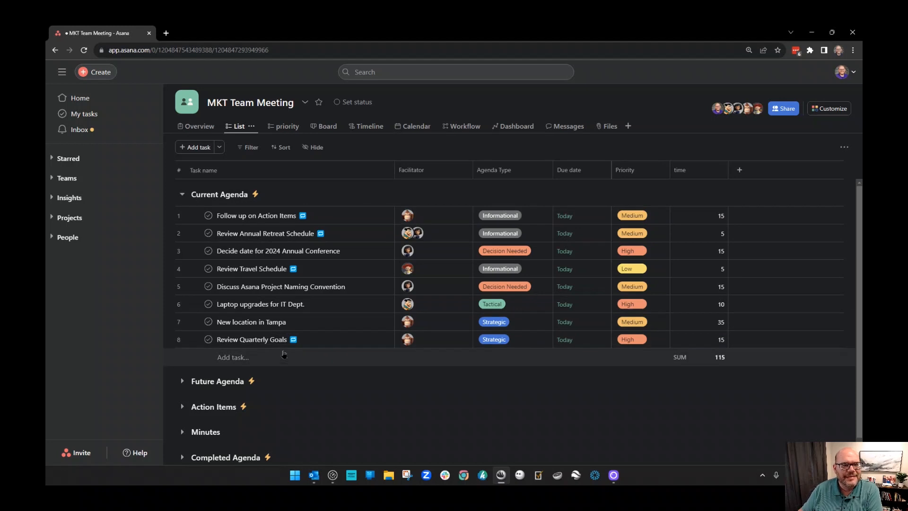
click(184, 386)
scroll(191, 391, down, 3)
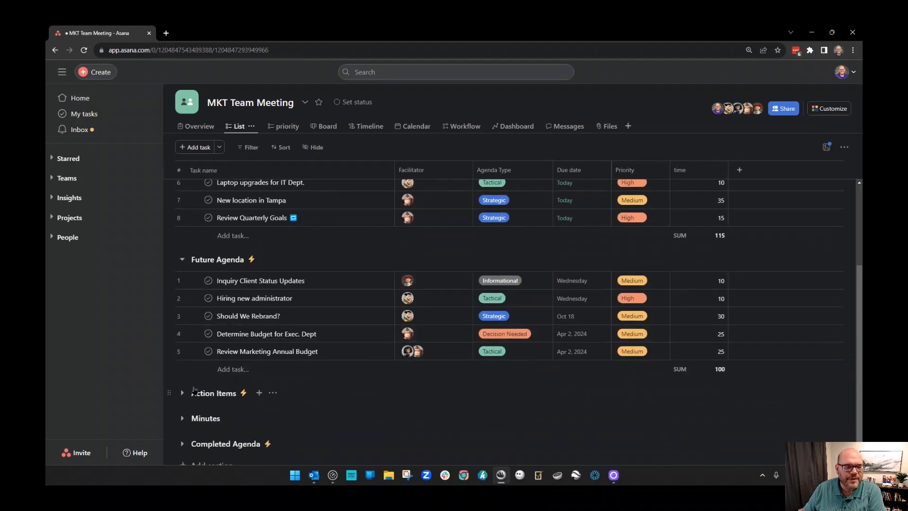
click(181, 393)
scroll(341, 386, down, 1)
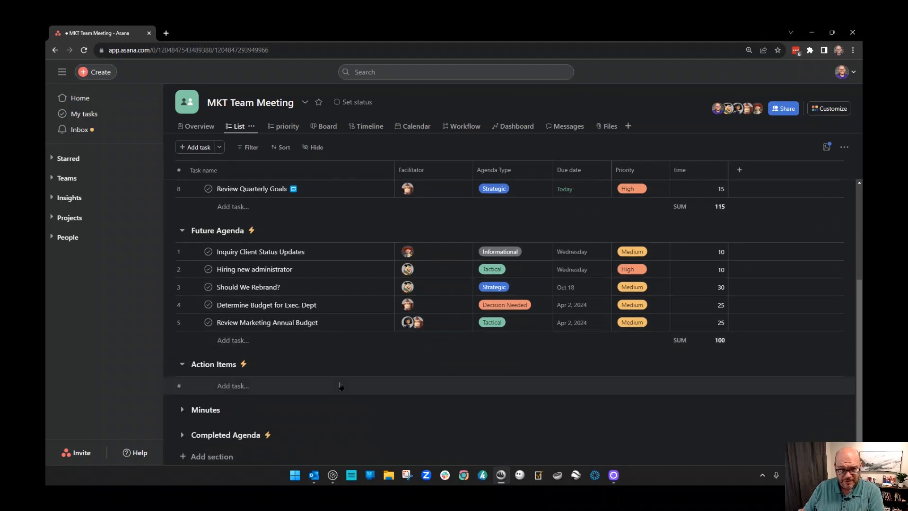
scroll(341, 386, up, 4)
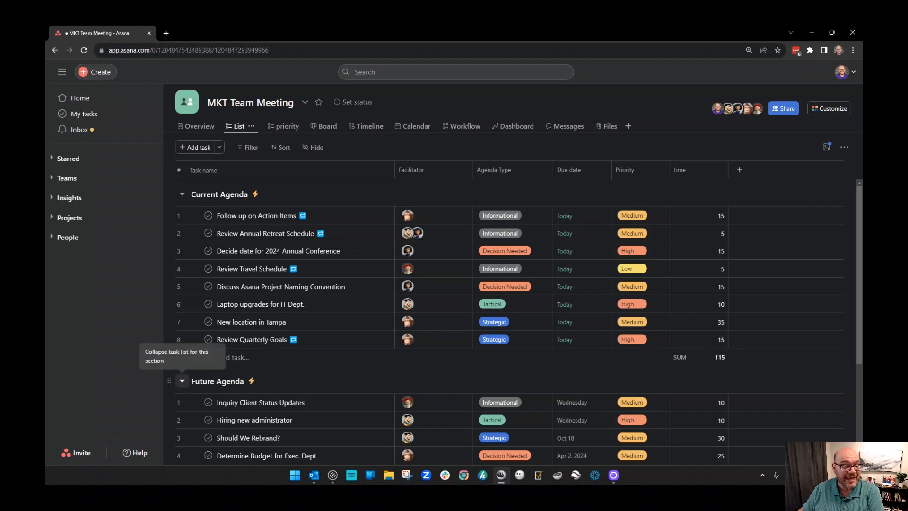
click(182, 382)
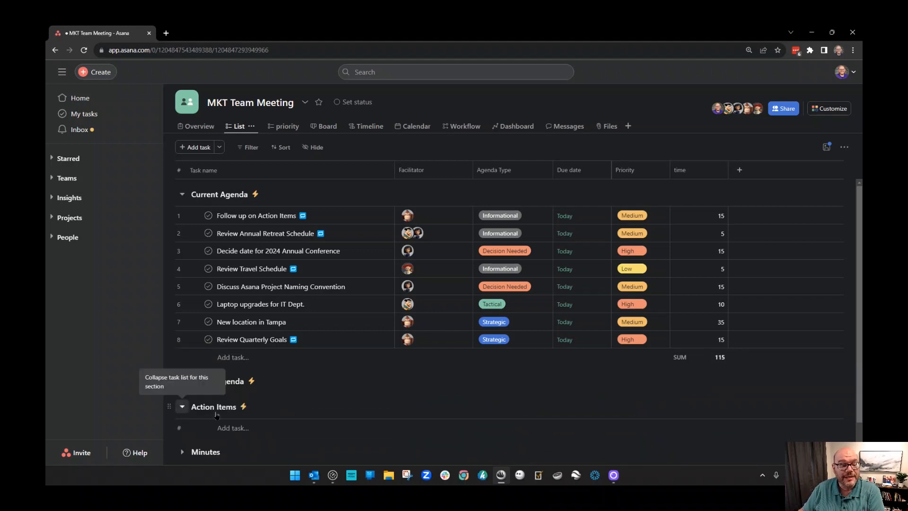
click(183, 410)
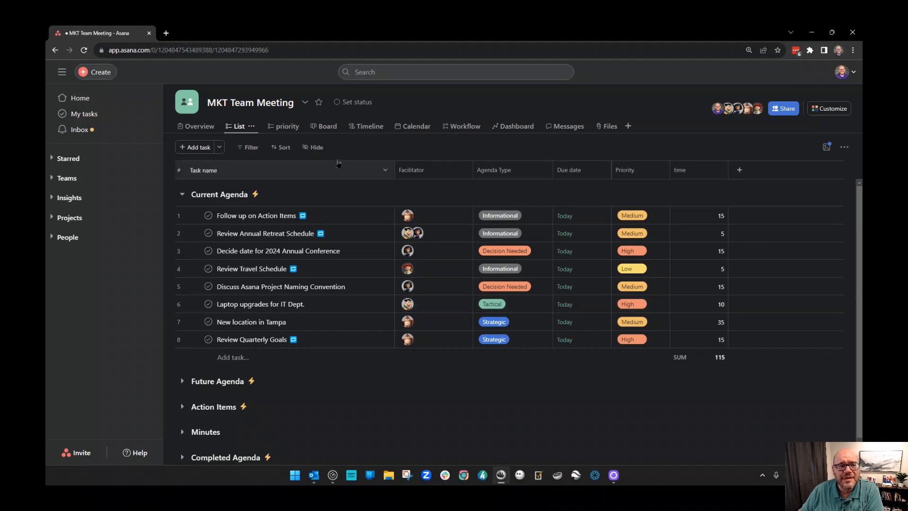
Step: Look through the fields that can be shown or hidden as columns in the List view
click(320, 151)
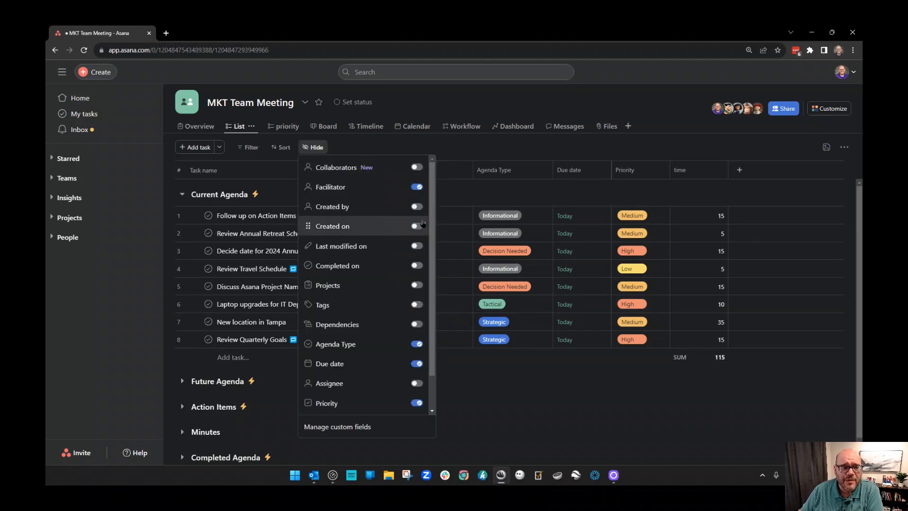
scroll(422, 224, down, 2)
scroll(424, 227, up, 2)
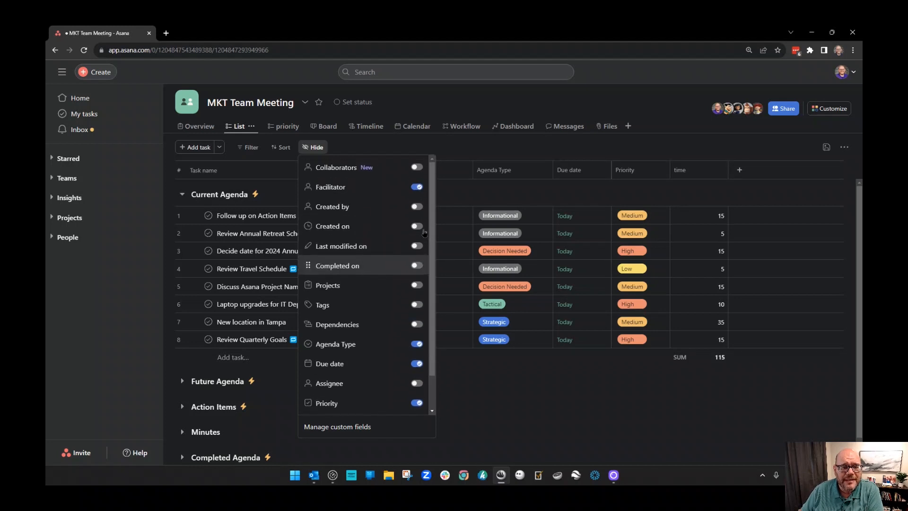
Step: Show the Assignee column in the List view and place it directly before the Facilitator column
scroll(358, 350, down, 2)
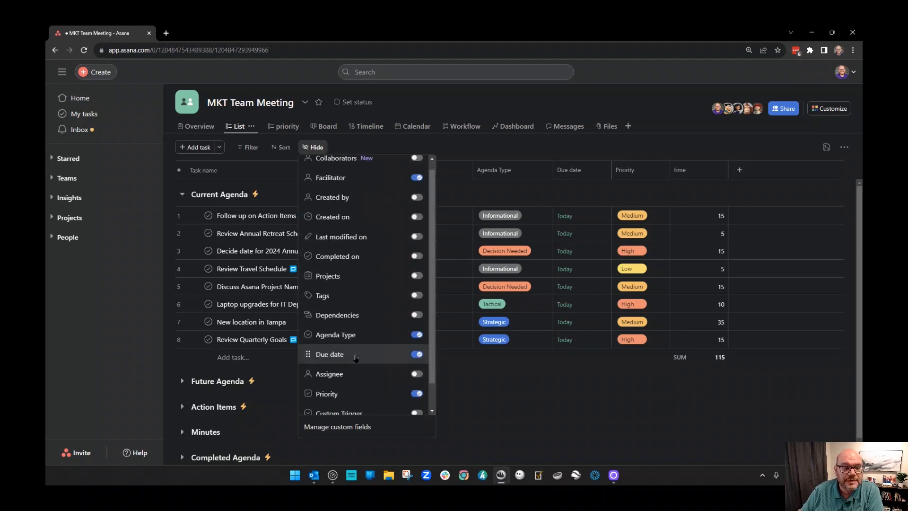
click(417, 344)
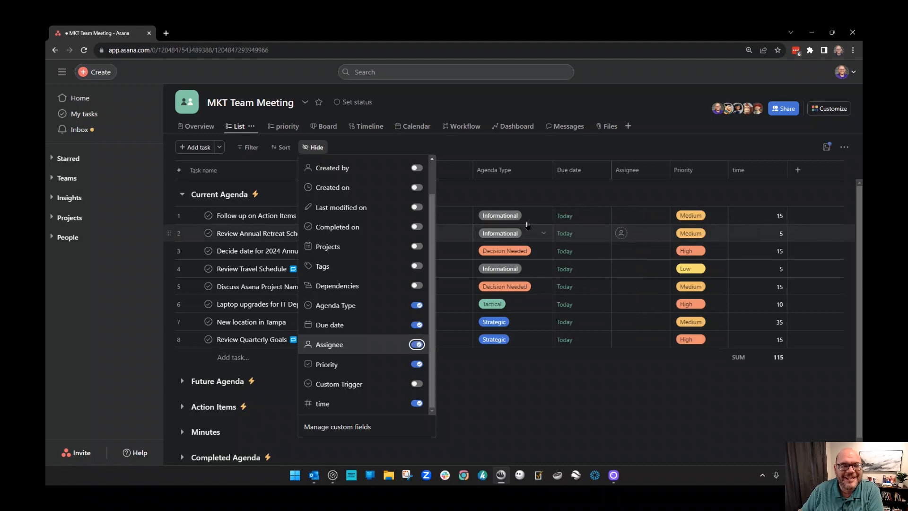
scroll(337, 308, up, 2)
scroll(348, 307, down, 2)
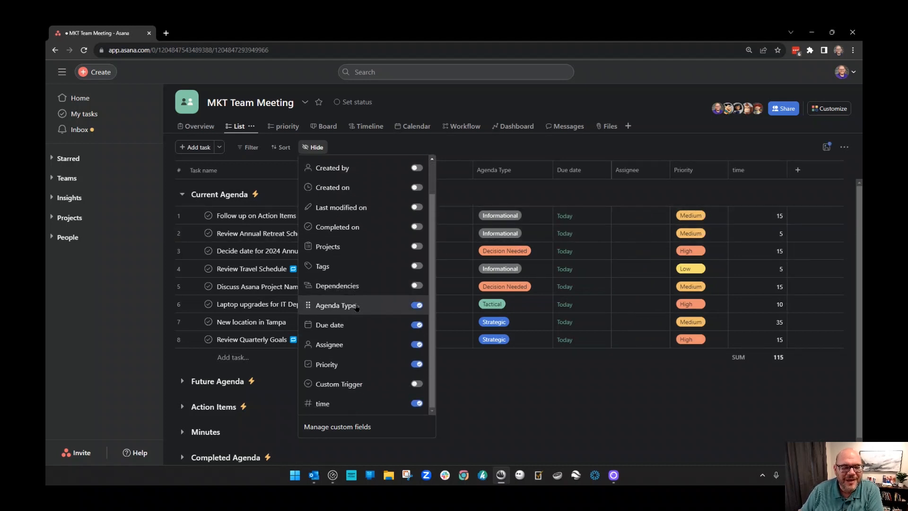
scroll(357, 308, up, 2)
click(475, 148)
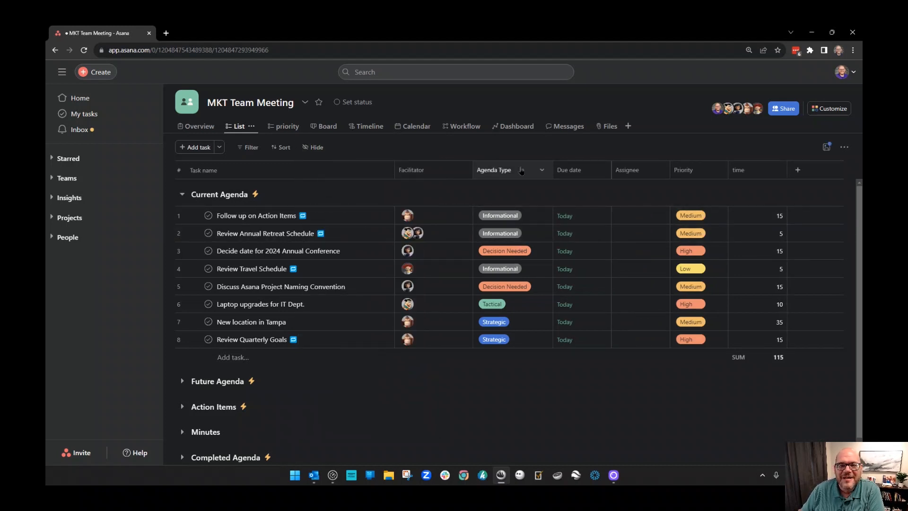
drag(635, 172, 403, 172)
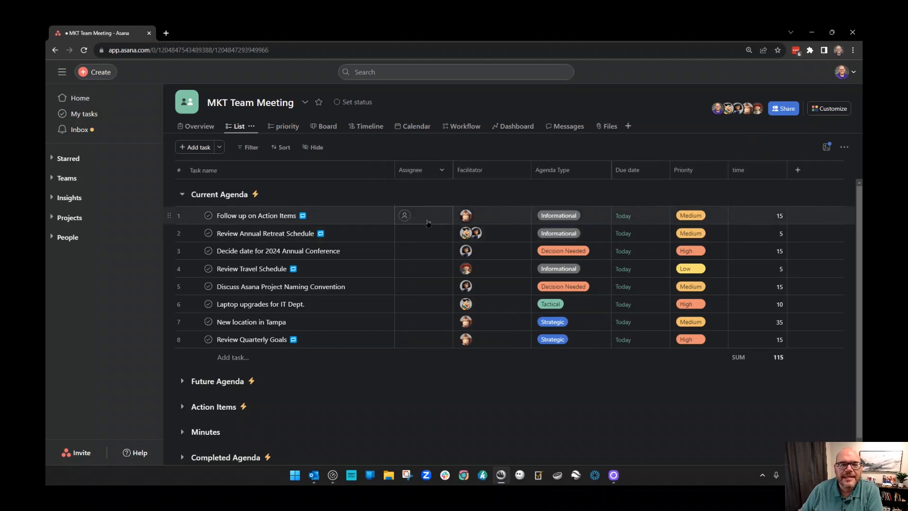
Step: Assign the Follow up on Action Items task to the team member who facilitates it
click(423, 216)
text(don)
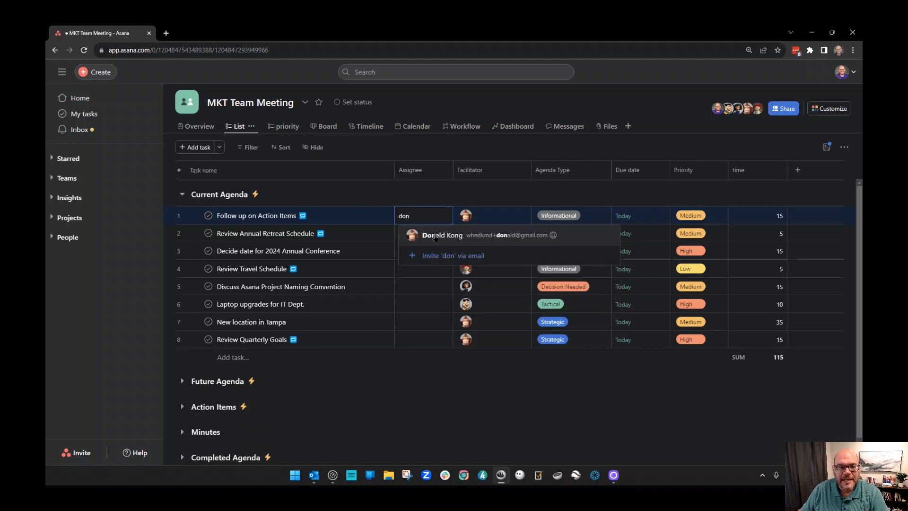
click(436, 236)
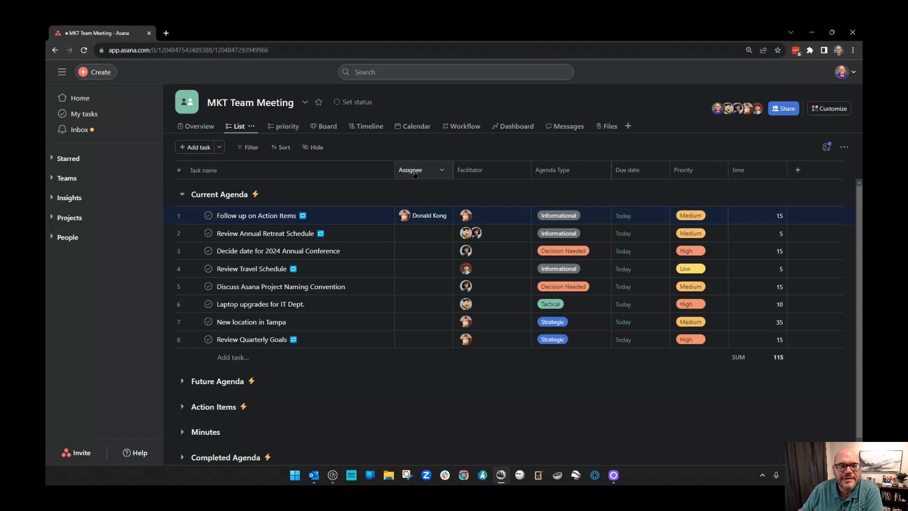
Step: Remove the assignee from Follow up on Action Items and hide the Assignee column
mouse_move(408, 216)
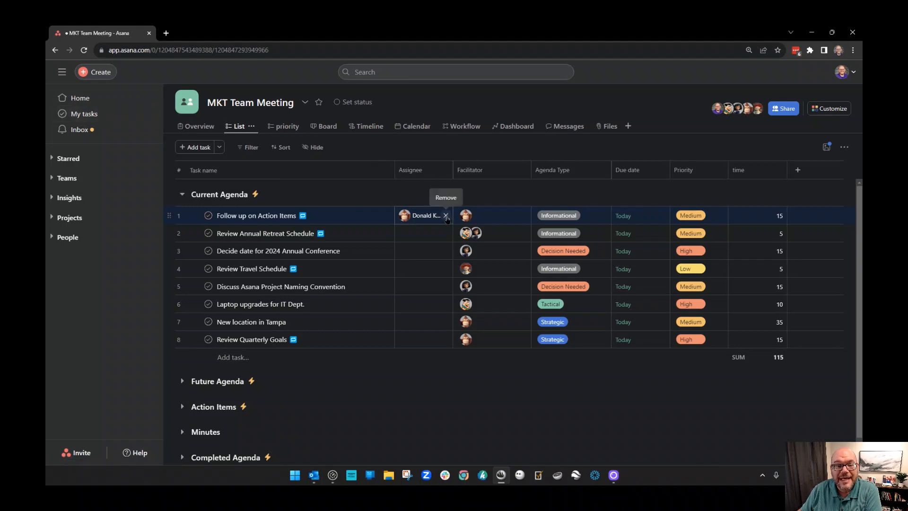
click(446, 216)
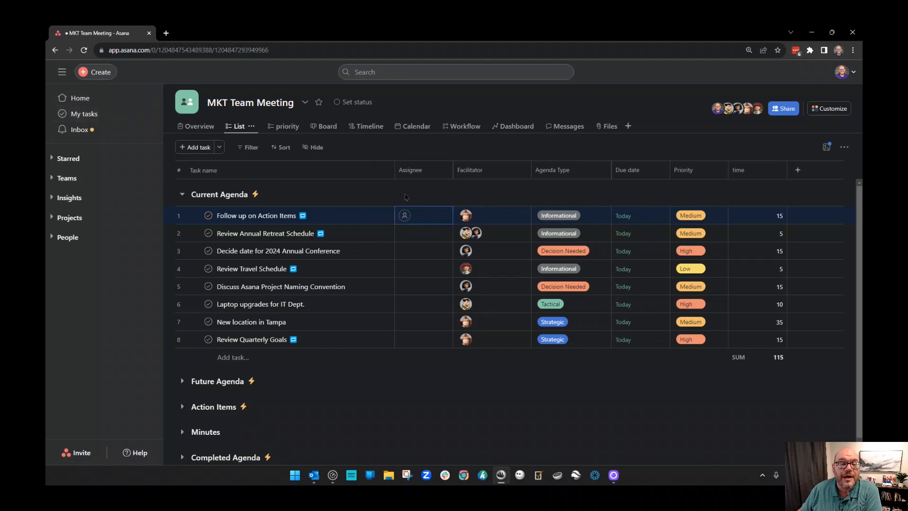
click(441, 170)
click(466, 316)
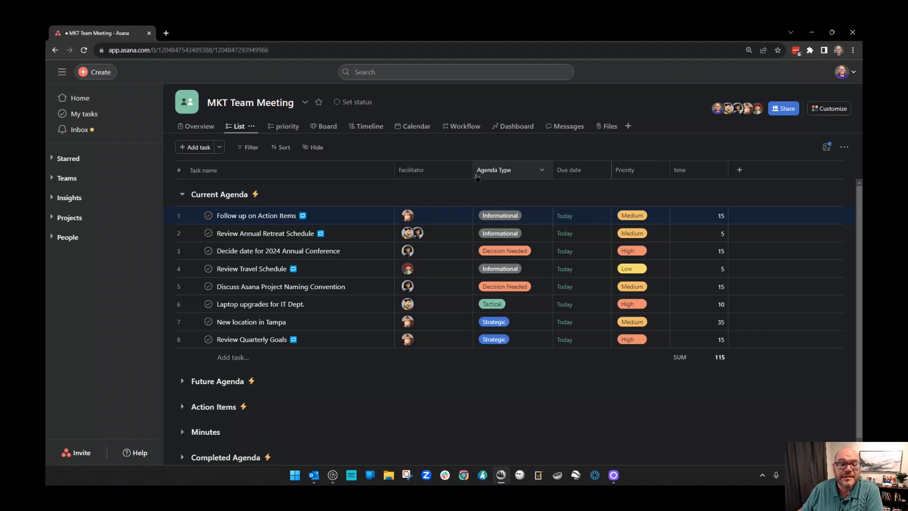
Step: Narrow the Facilitator column and add a third facilitator to the Review Annual Retreat Schedule task
drag(472, 173, 453, 173)
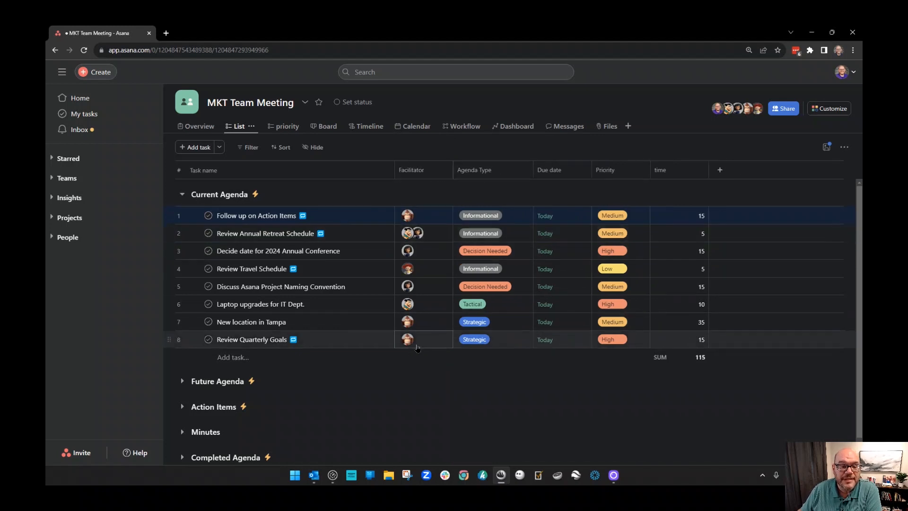
click(431, 235)
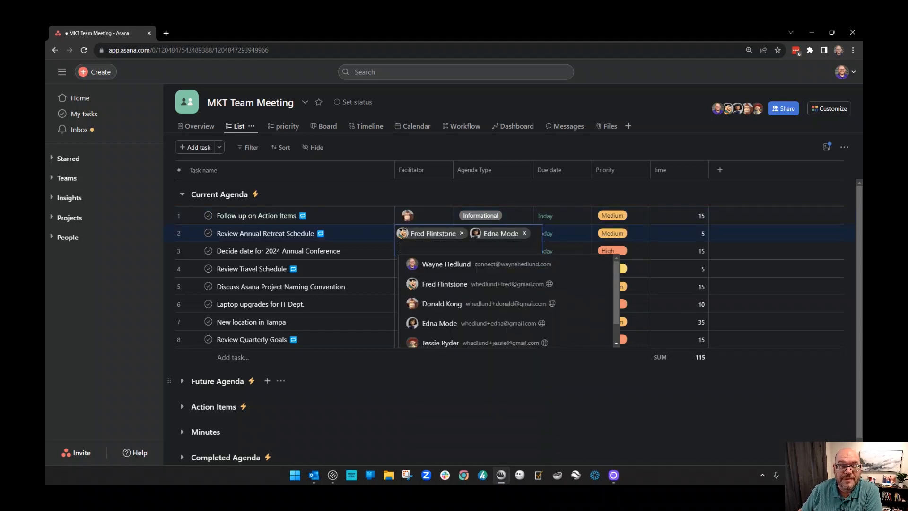
click(439, 342)
click(411, 191)
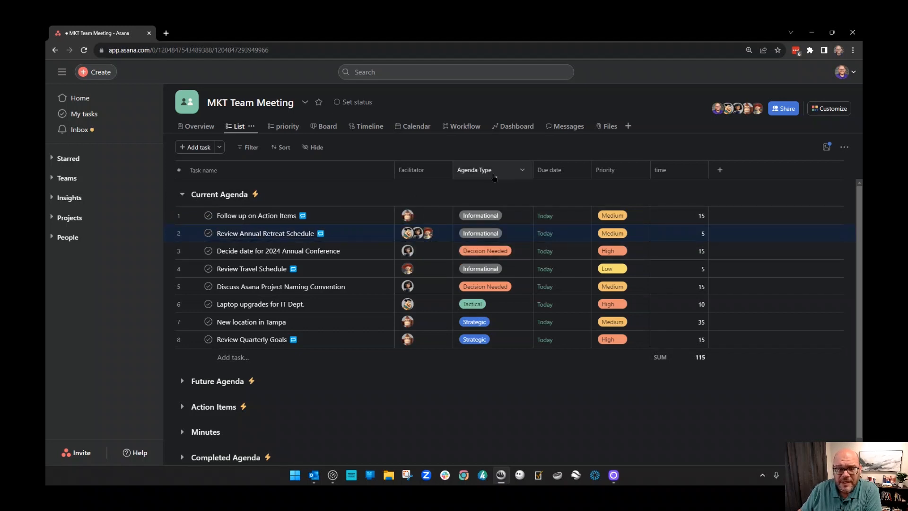
Step: Narrow the Agenda Type column slightly, leaving enough width for its full labels
drag(534, 251, 508, 253)
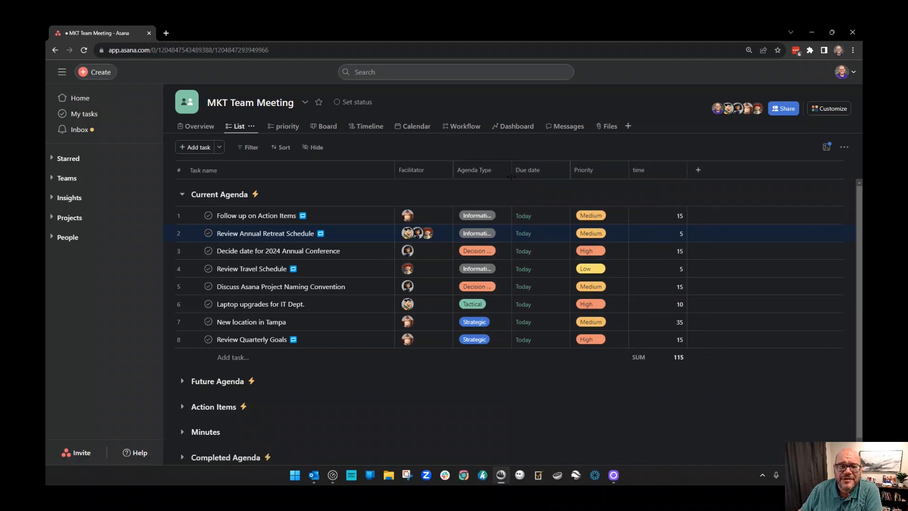
drag(512, 170, 531, 171)
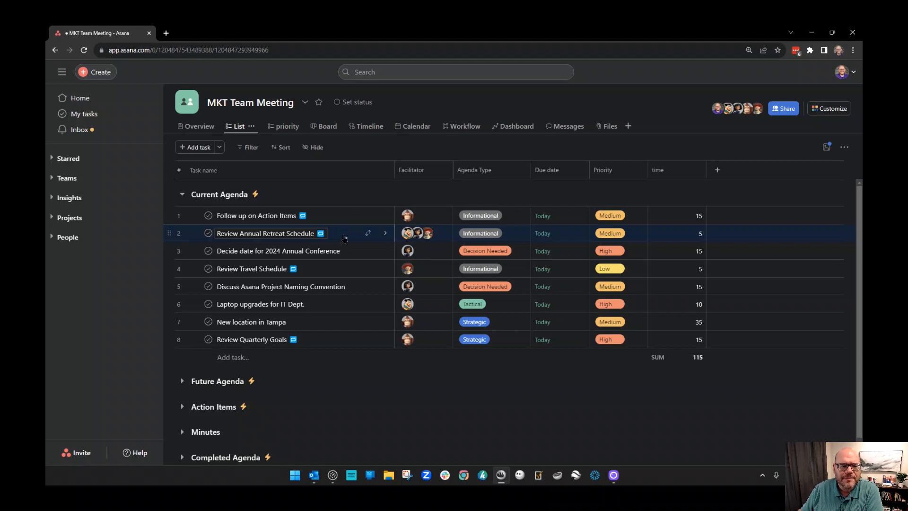
Step: Move Review Travel Schedule above Decide date for 2024 Annual Conference to group it with the other Informational tasks
drag(213, 269, 203, 250)
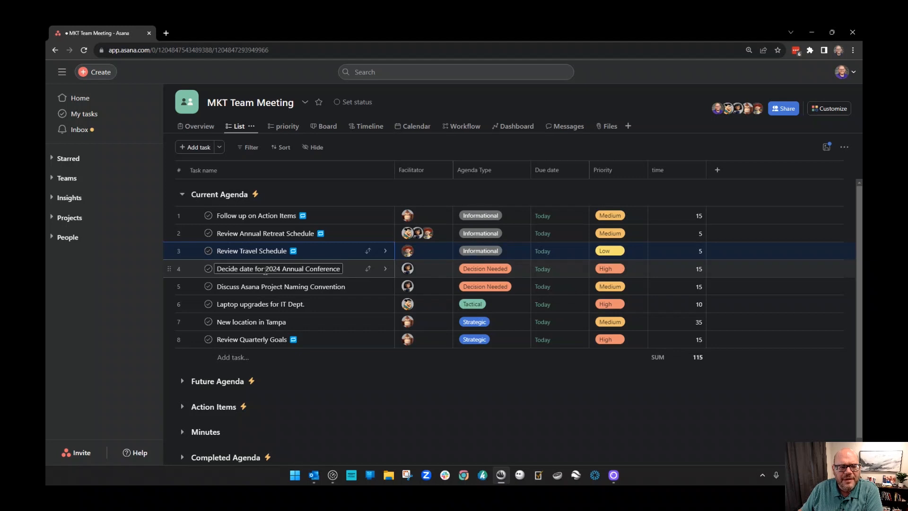
click(268, 286)
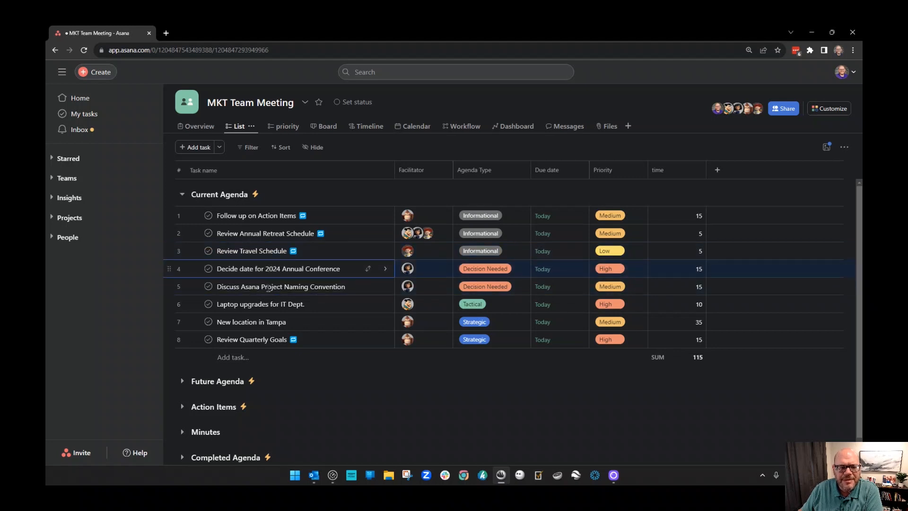
click(260, 304)
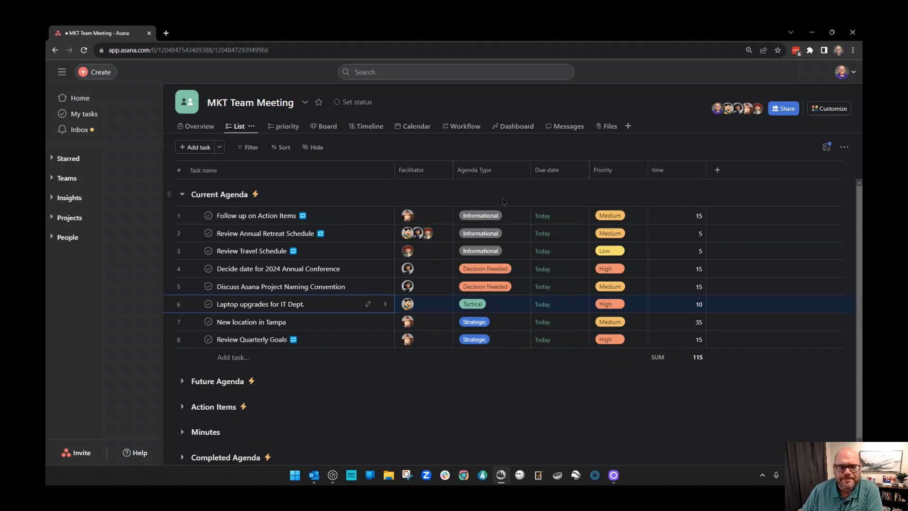
Step: Look through the Agenda Type options and the task details of Follow up on Action Items, changing nothing
click(522, 215)
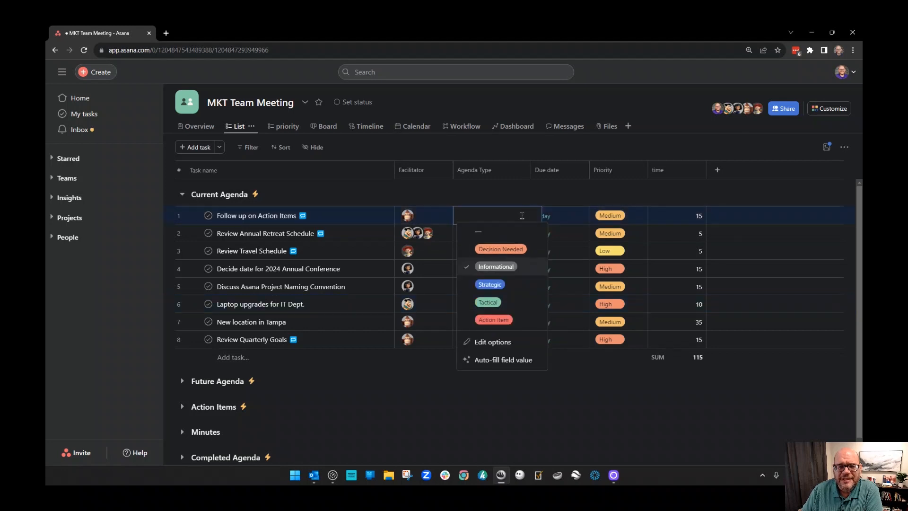
click(474, 189)
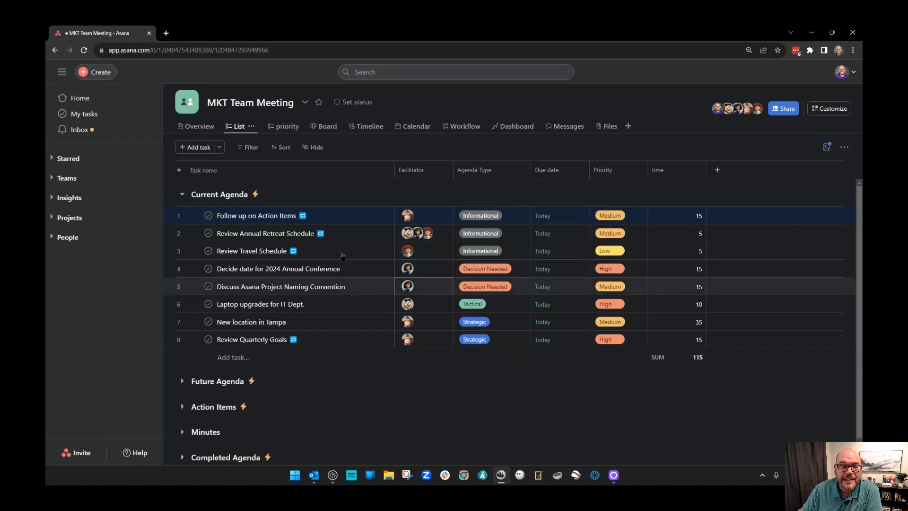
click(346, 218)
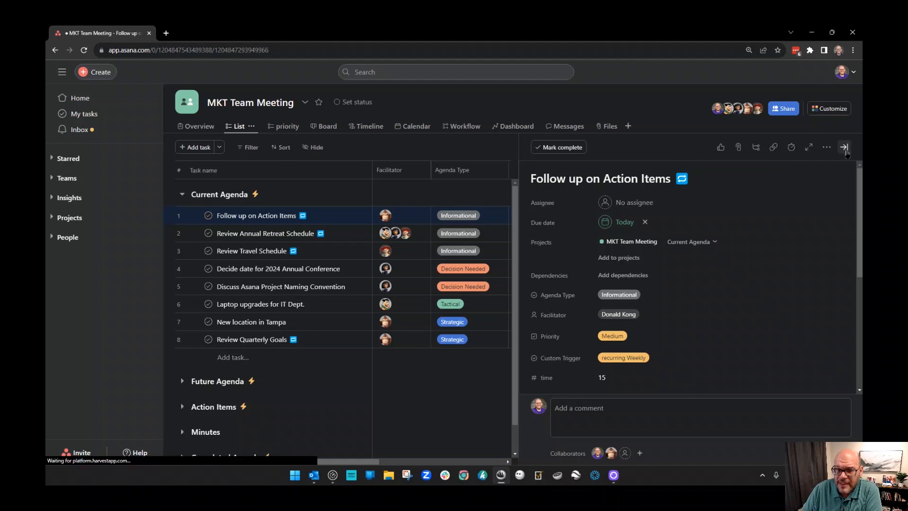
click(845, 147)
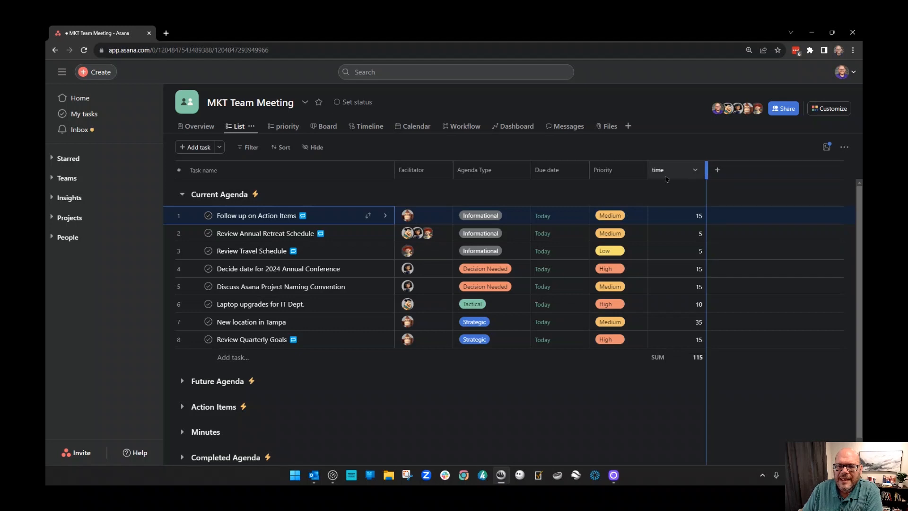
Step: Rename the time custom field as Time and save the change
click(695, 171)
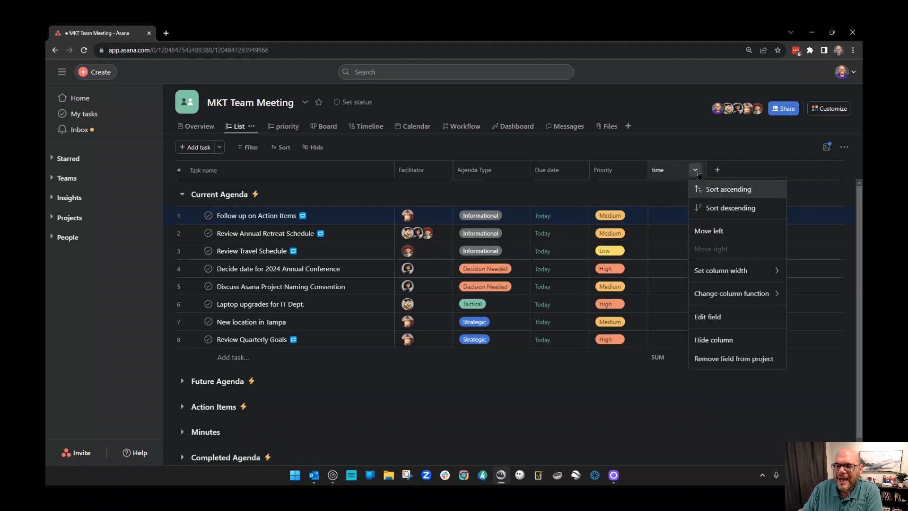
click(708, 316)
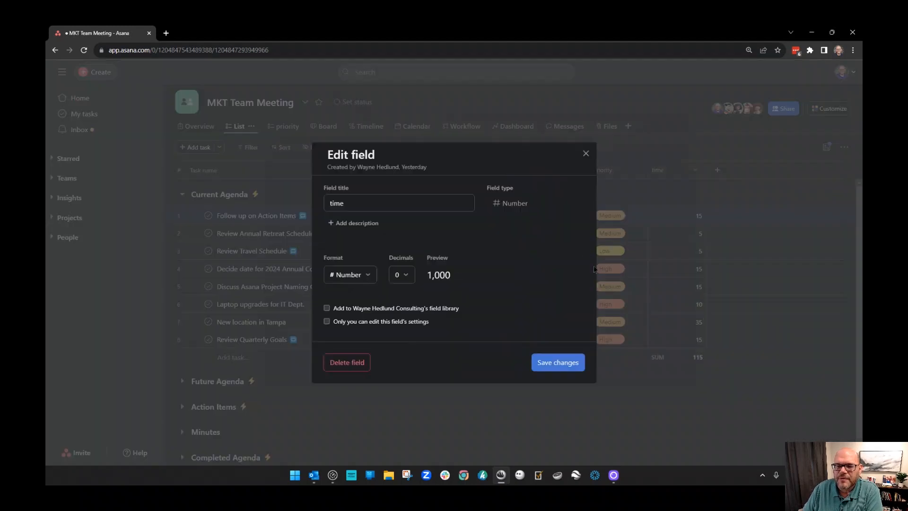
click(331, 203)
key(ctrl+a)
text(Time)
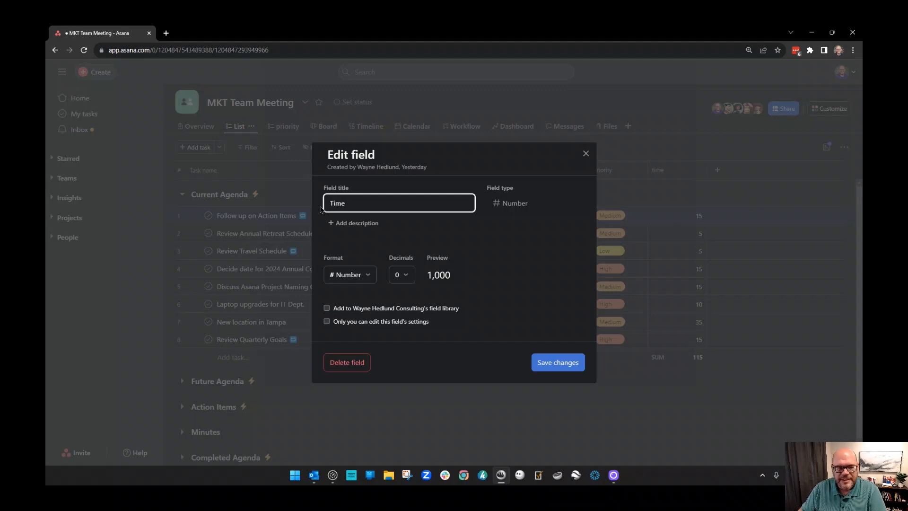
click(576, 365)
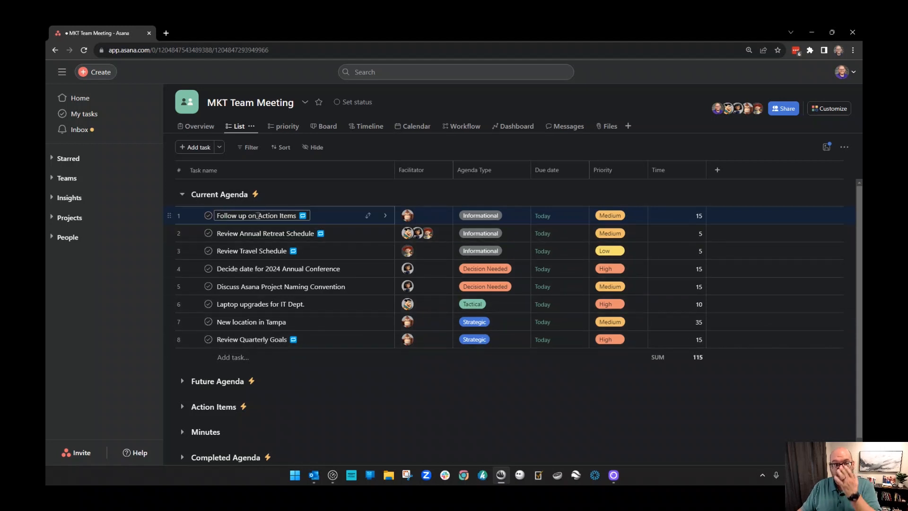
Step: Look inside the Action Items section and collapse it again
click(182, 406)
scroll(182, 408, down, 1)
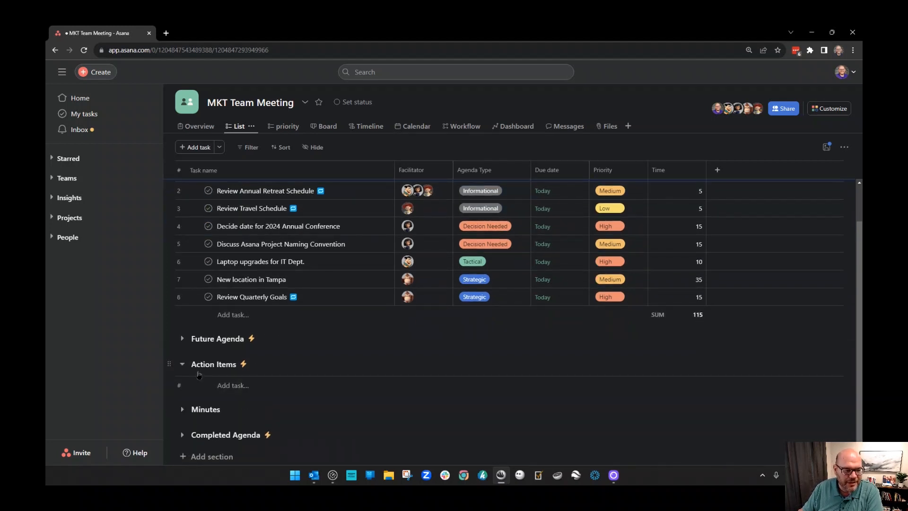
click(182, 363)
scroll(503, 347, up, 1)
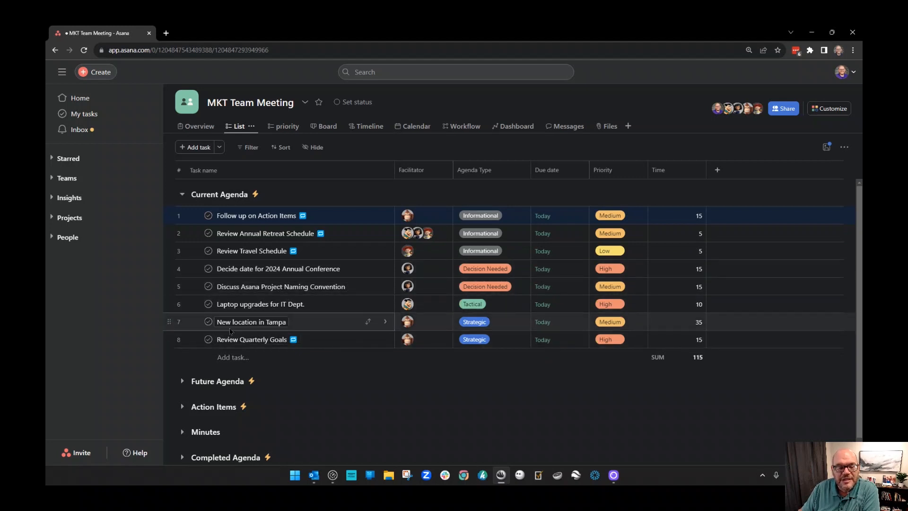
click(699, 337)
text(15)
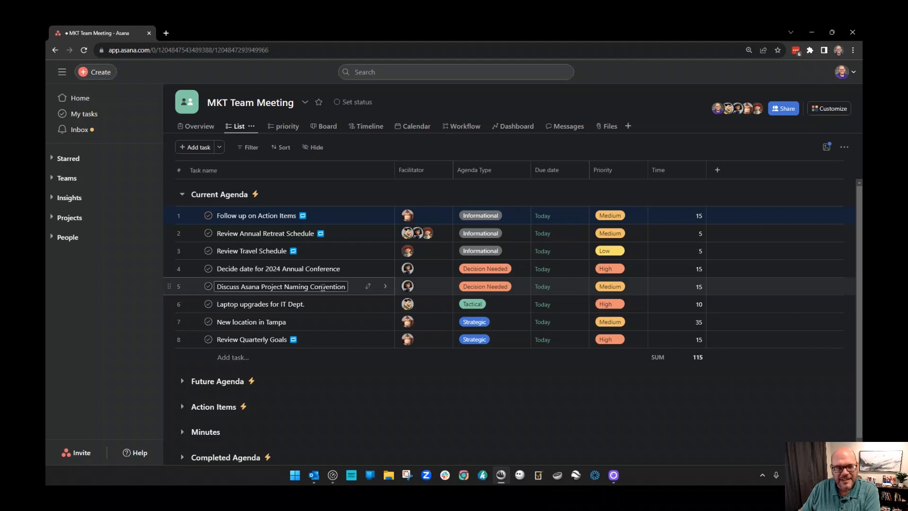
Step: Move Discuss Asana Project Naming Convention and Laptop upgrades for IT Dept. from Current Agenda to Future Agenda
drag(208, 286, 234, 381)
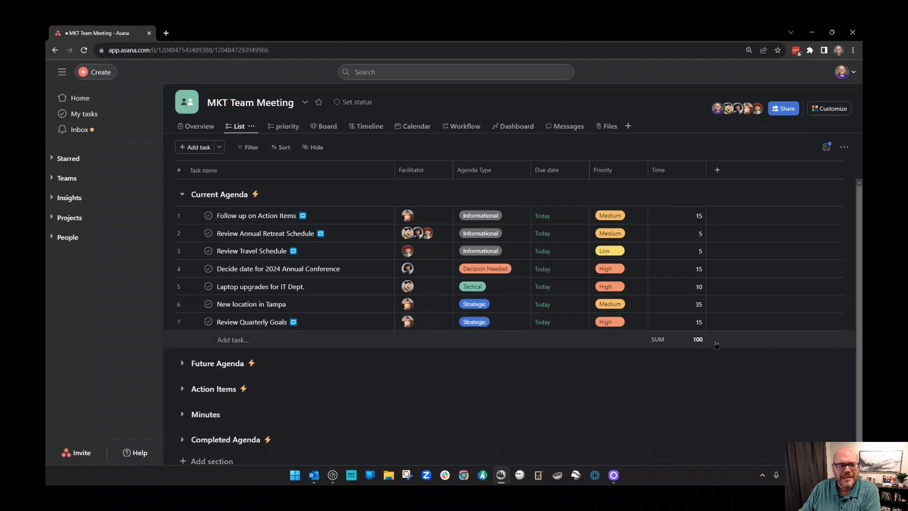
click(234, 285)
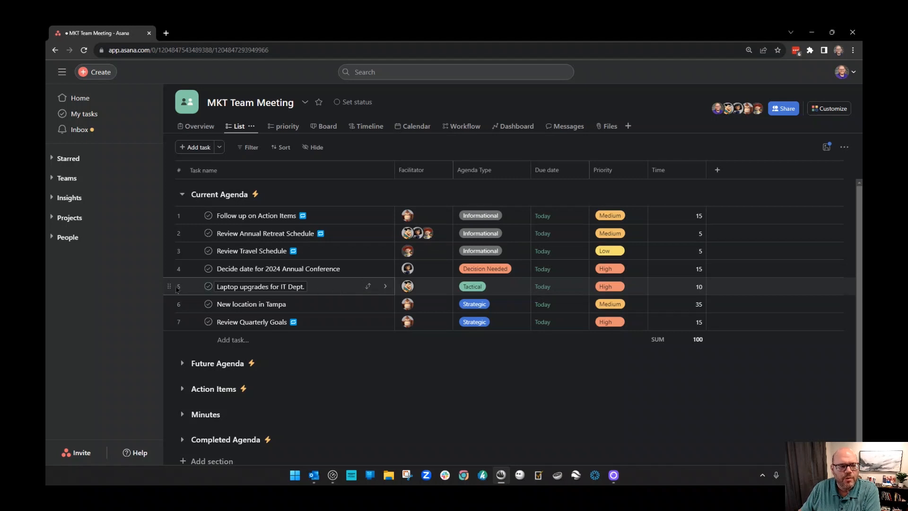
drag(208, 286, 244, 363)
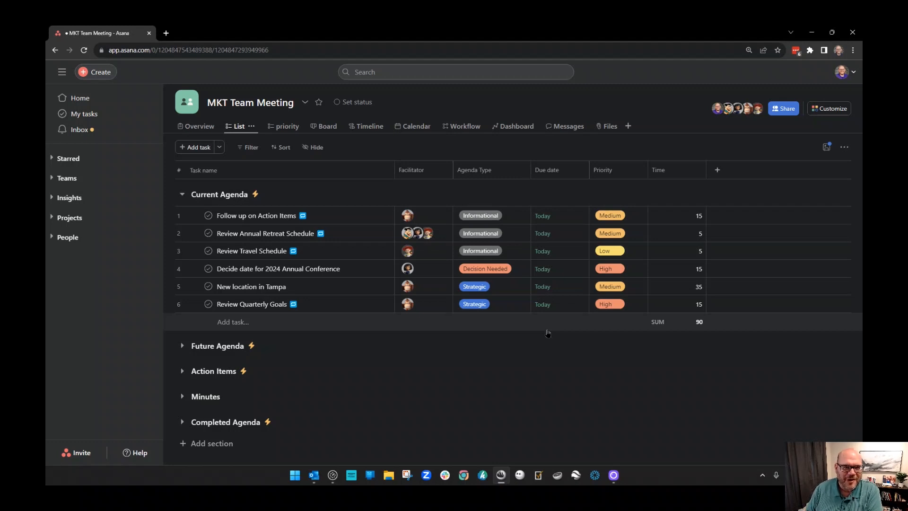
Step: Move both Laptop upgrades for IT Dept. and Discuss Asana Project Naming Convention back to Current Agenda before New location in Tampa, and collapse Future Agenda
click(182, 346)
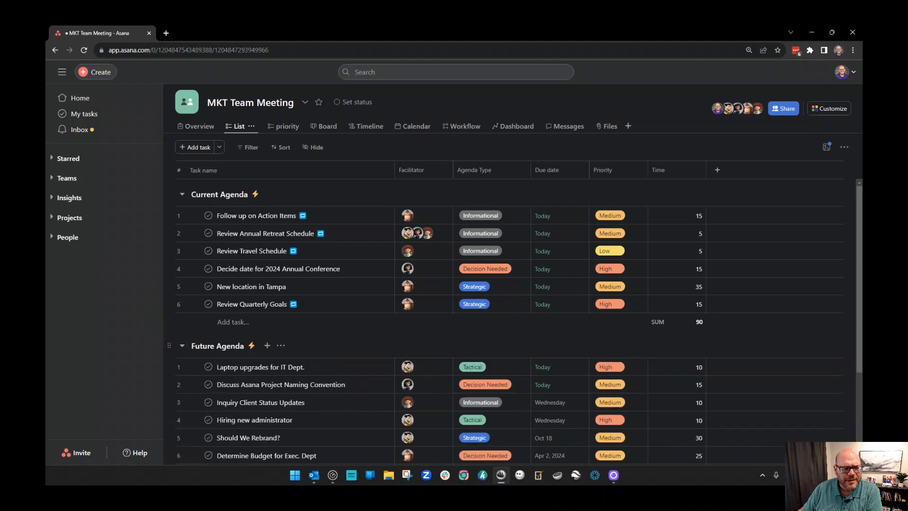
click(272, 368)
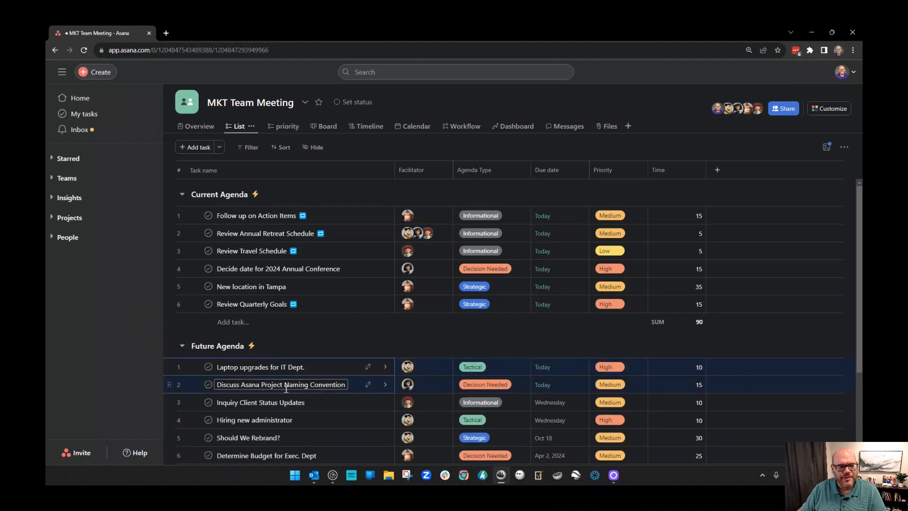
shift+click(286, 387)
drag(232, 368, 233, 286)
click(185, 381)
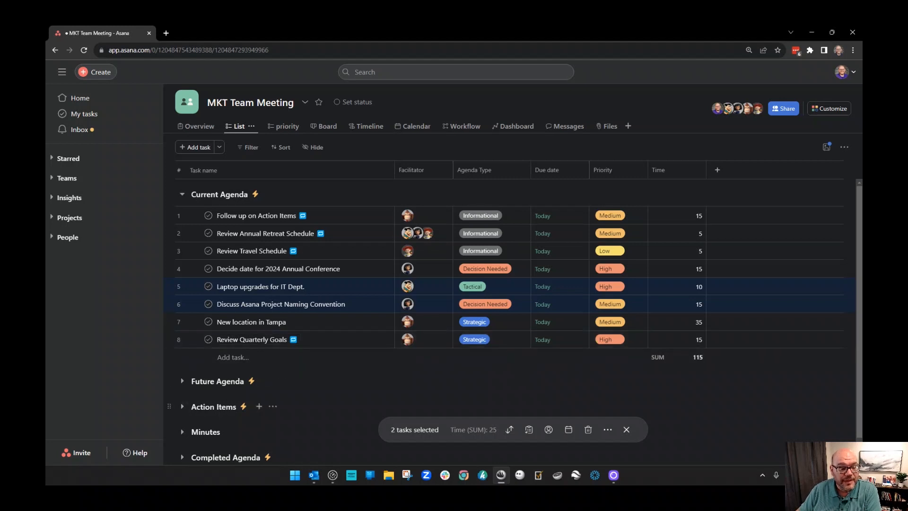
Step: Expand the Action Items section and add a task named Follow up with realtor in Tampa - status
scroll(260, 406, down, 2)
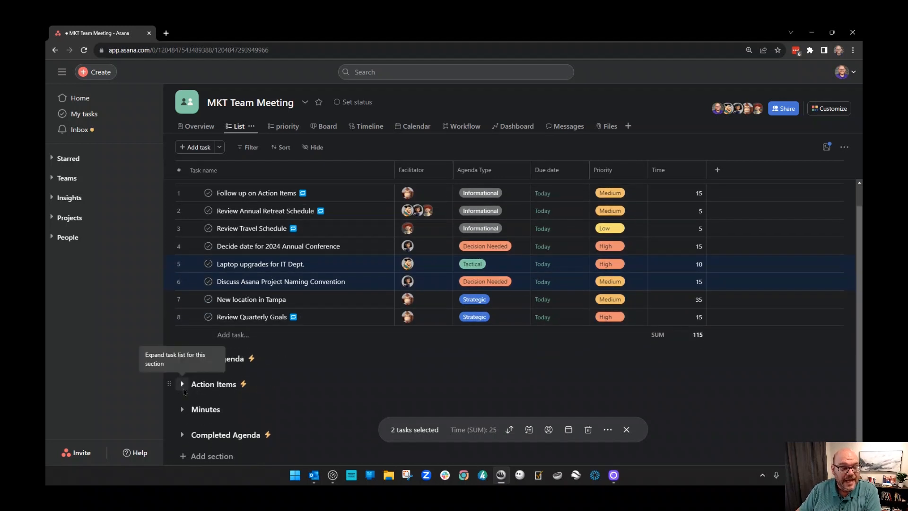
click(184, 387)
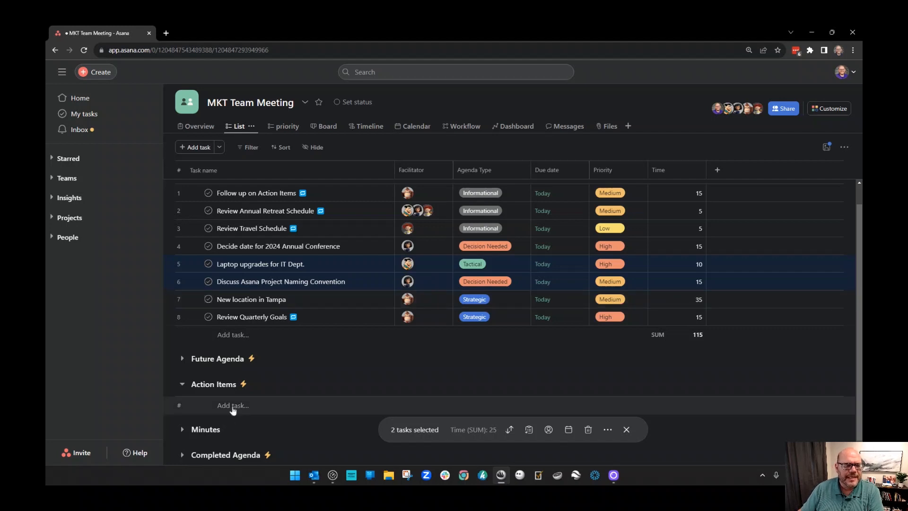
click(378, 413)
text(Follow)
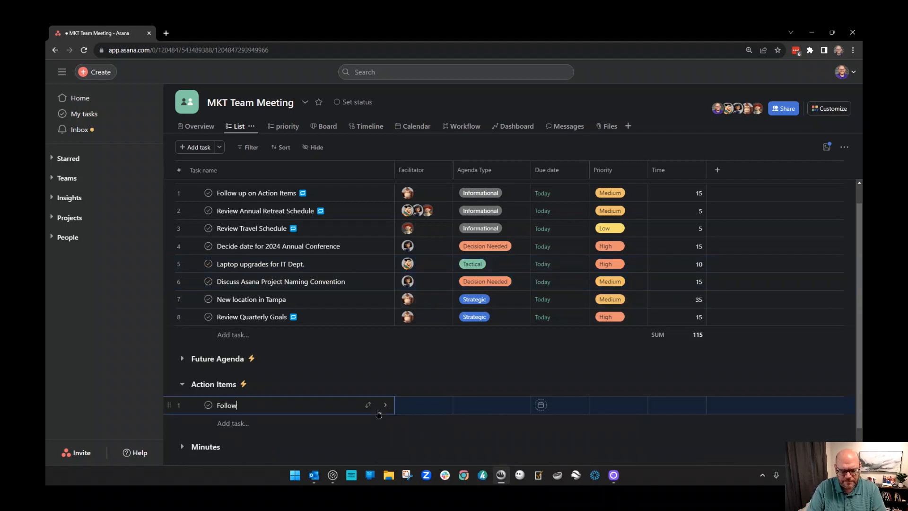
text( up with realto)
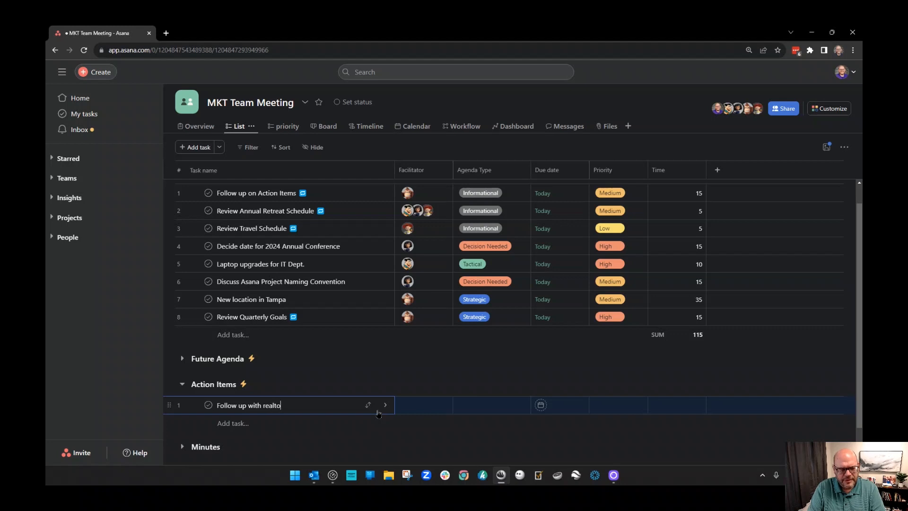
text(r in Tampa)
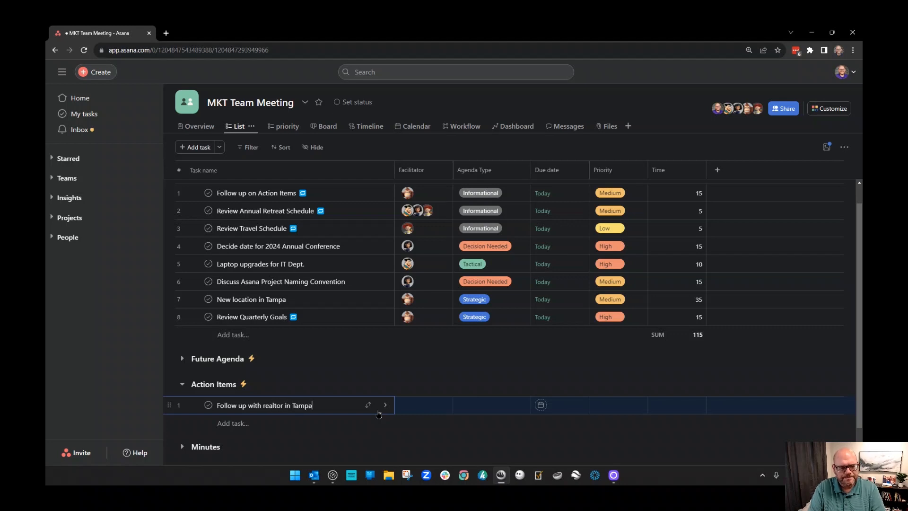
text( - )
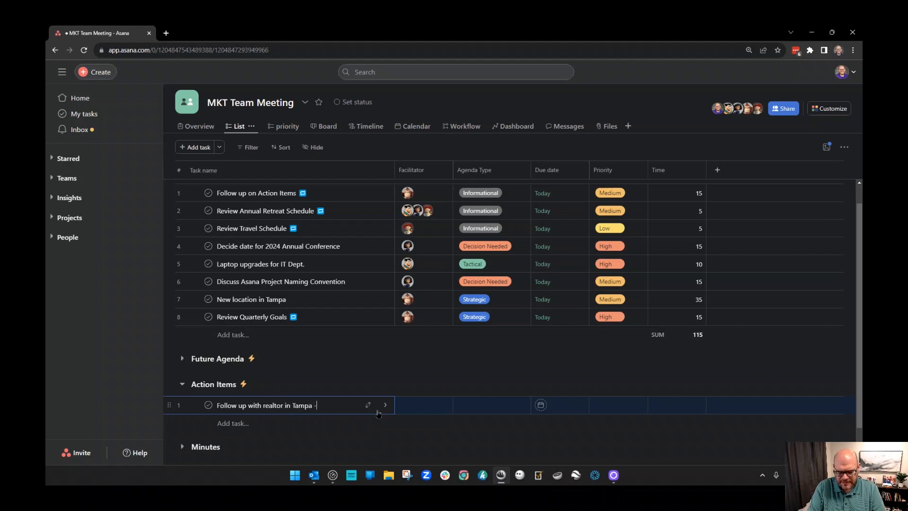
text(status)
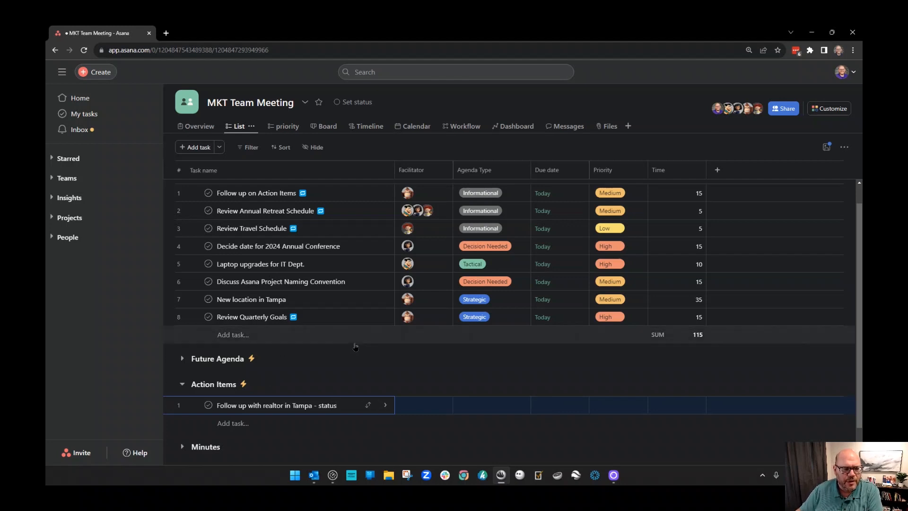
Step: Make the Review Travel Schedule facilitator also the facilitator of the realtor follow-up task, and set its due date to Oct 5
click(440, 409)
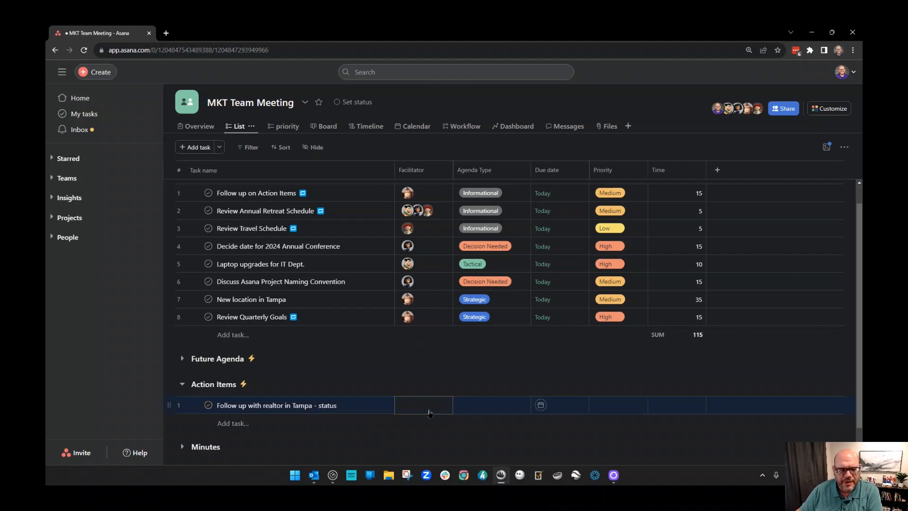
click(434, 394)
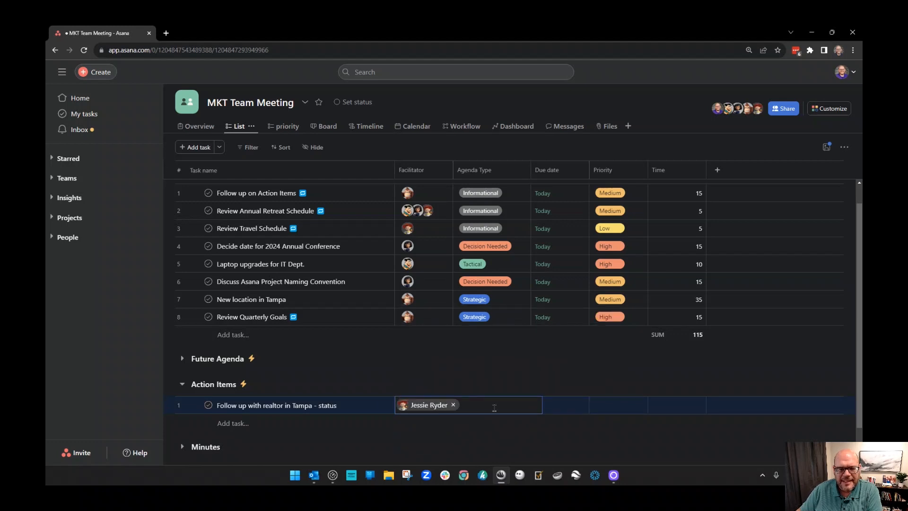
click(492, 379)
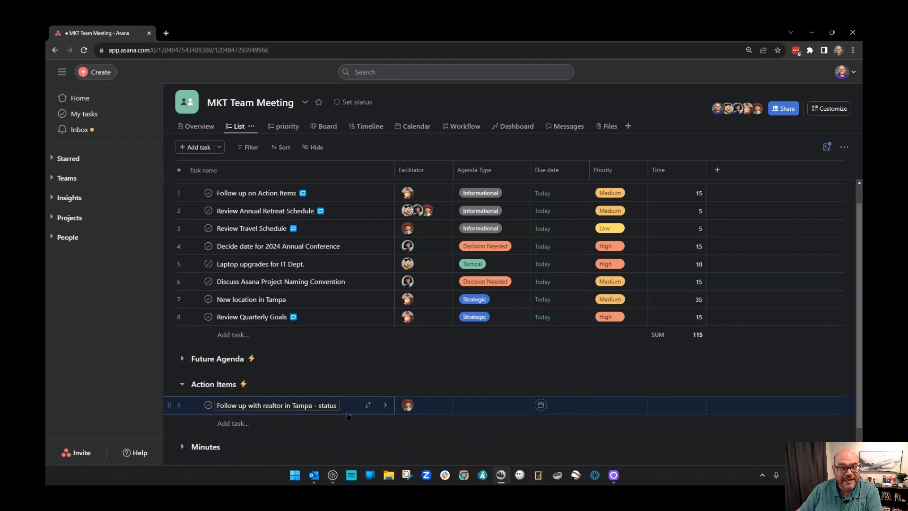
click(566, 407)
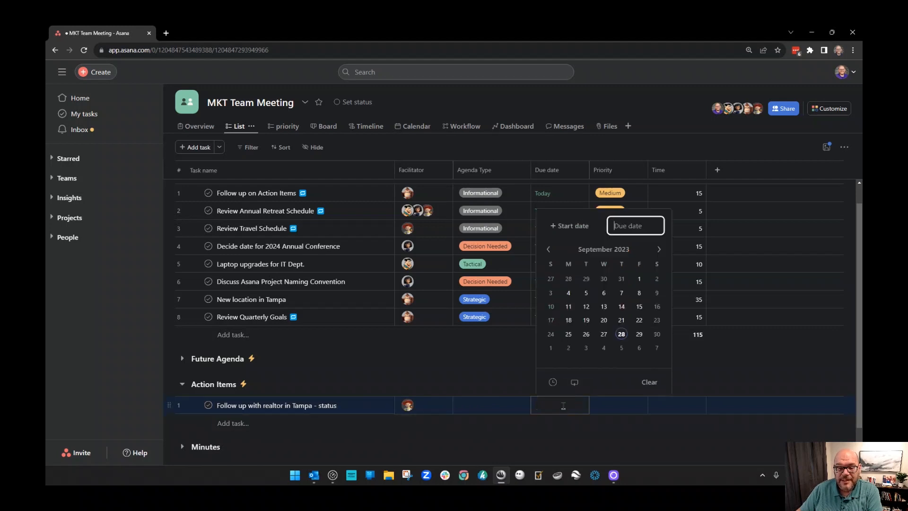
click(622, 349)
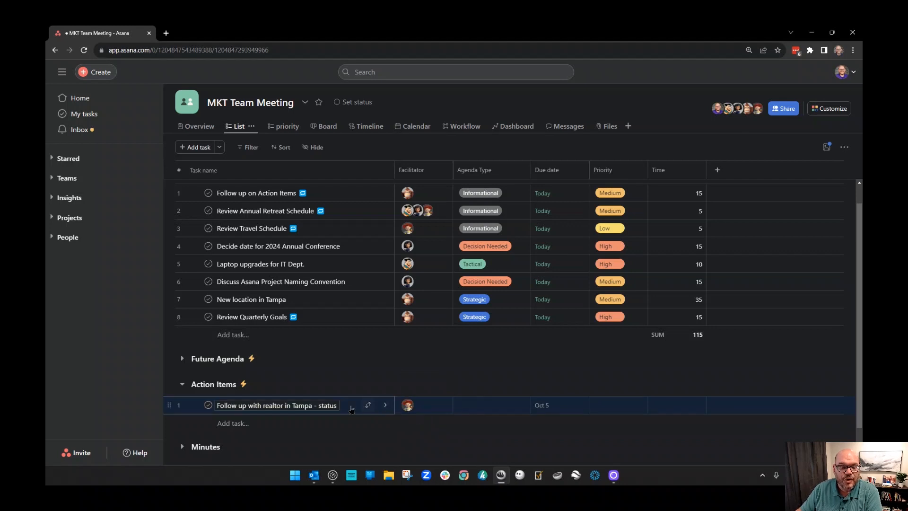
Step: Open the realtor follow-up task's details, assign it to the same person as its facilitator, and close the details
click(352, 410)
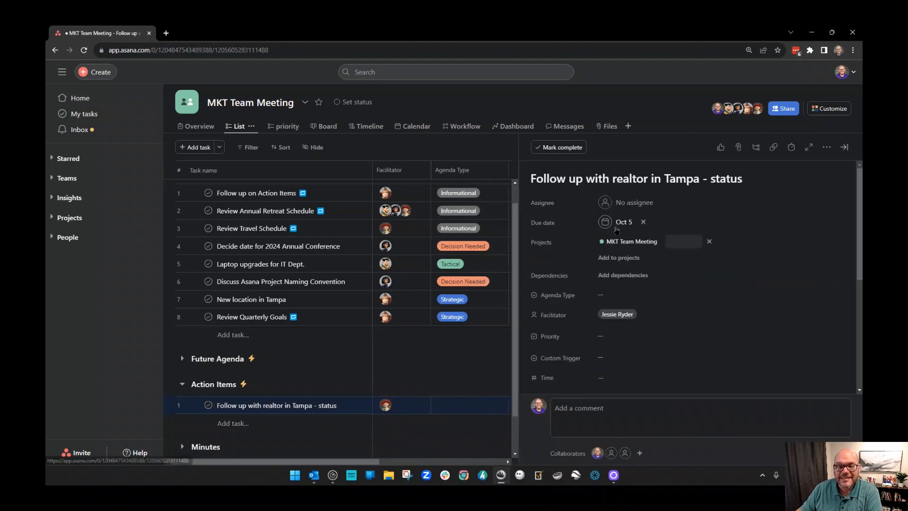
click(632, 203)
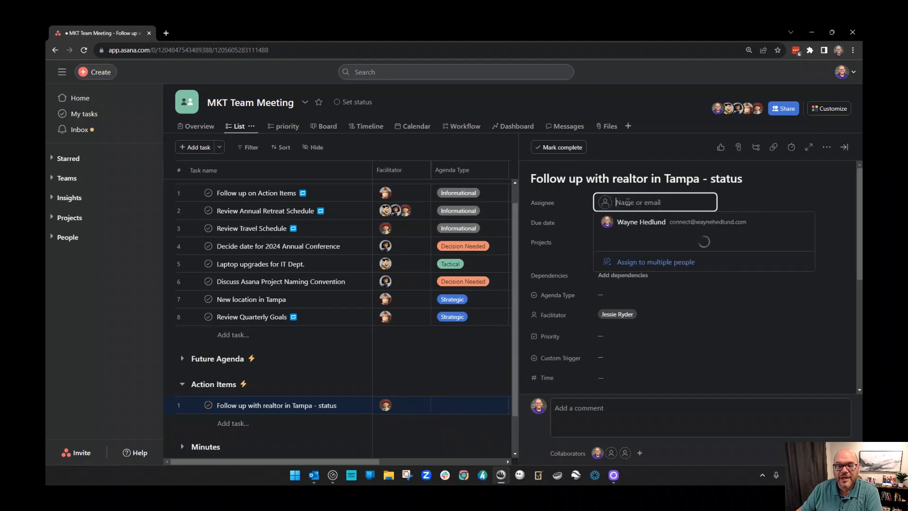
click(639, 295)
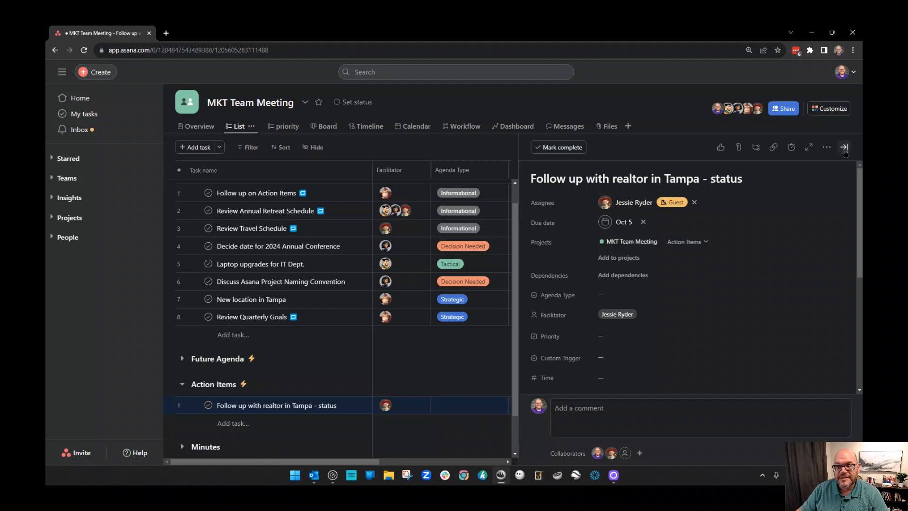
click(845, 148)
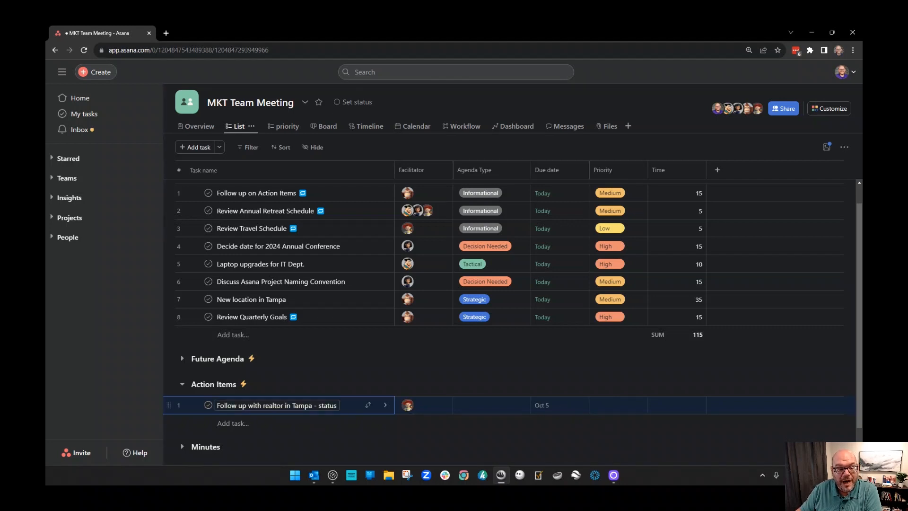
Step: Set the realtor follow-up task's agenda type to Action Item and clear that field again
scroll(249, 275, up, 2)
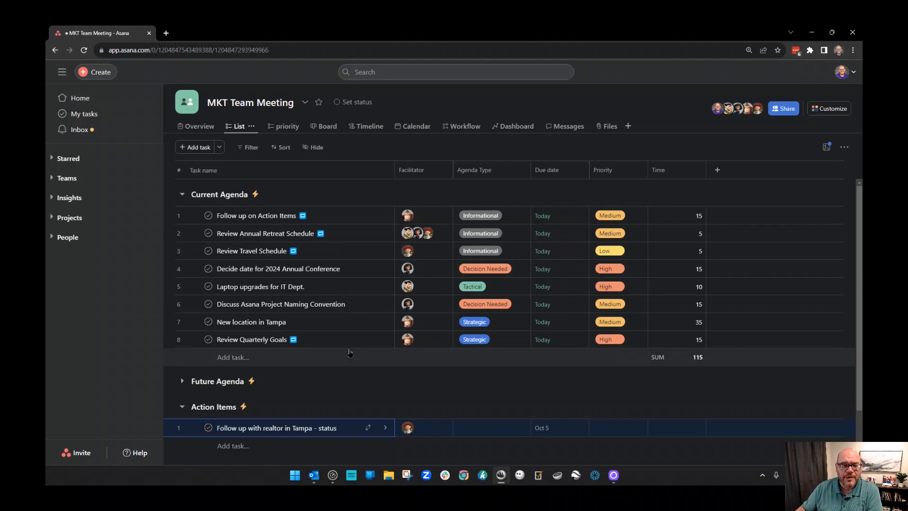
scroll(416, 360, down, 3)
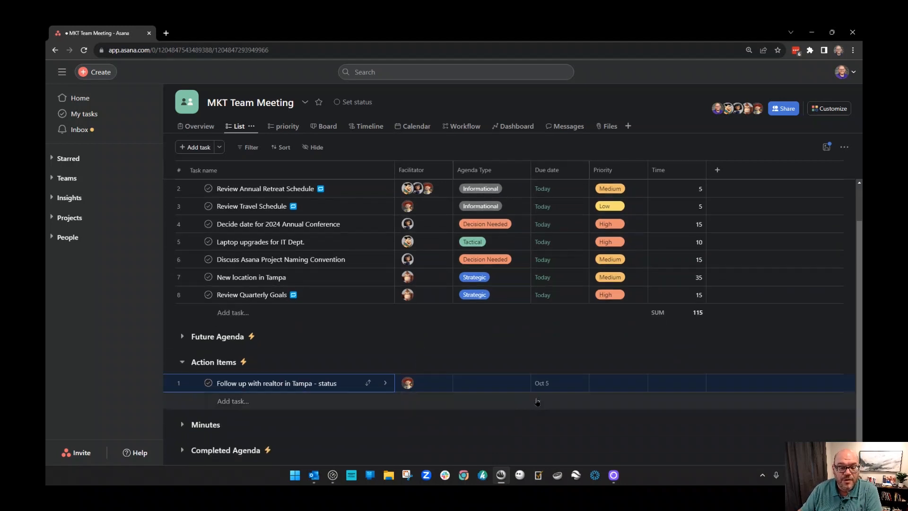
scroll(568, 405, up, 2)
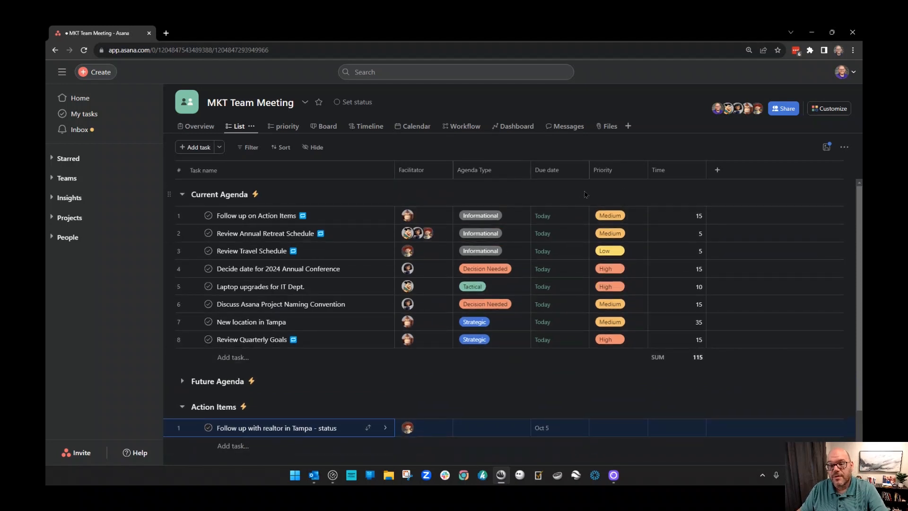
click(521, 341)
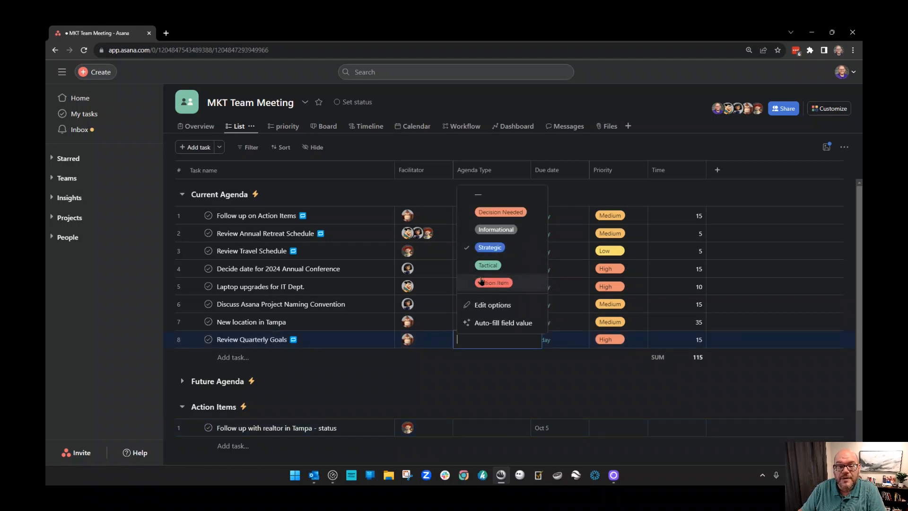
click(495, 428)
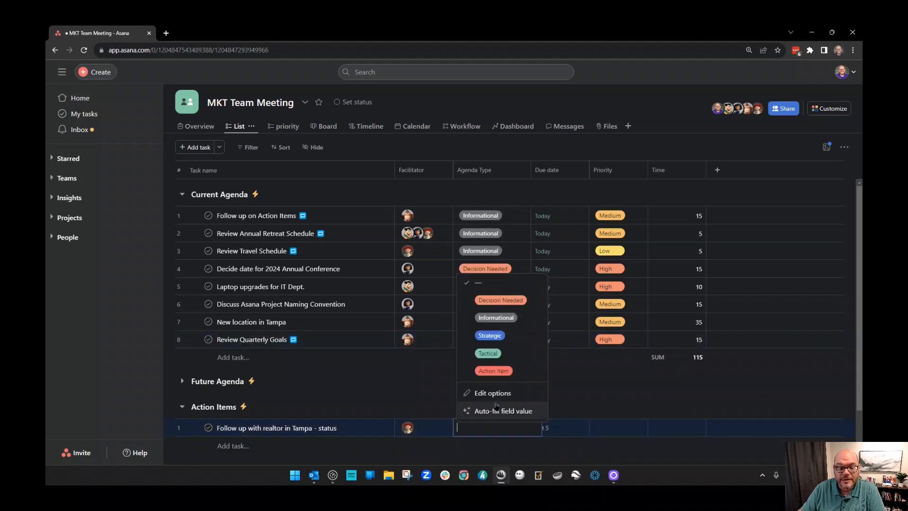
click(494, 371)
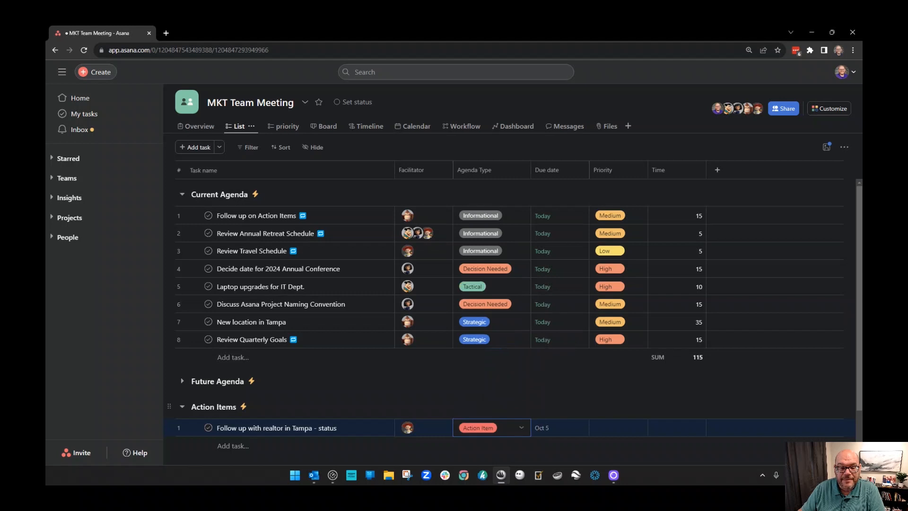
click(521, 428)
click(497, 287)
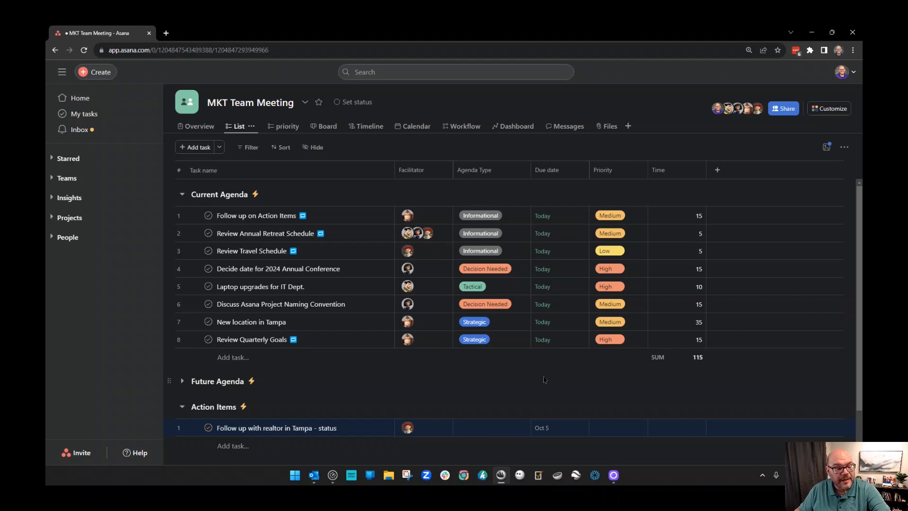
Step: Collapse the Action Items section and expand the Minutes section to show its meeting records
click(182, 406)
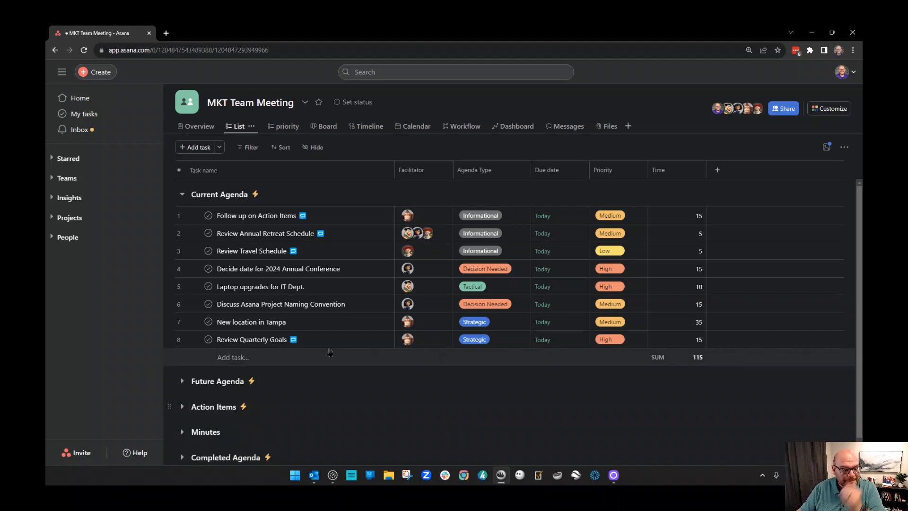
scroll(329, 352, down, 1)
click(182, 410)
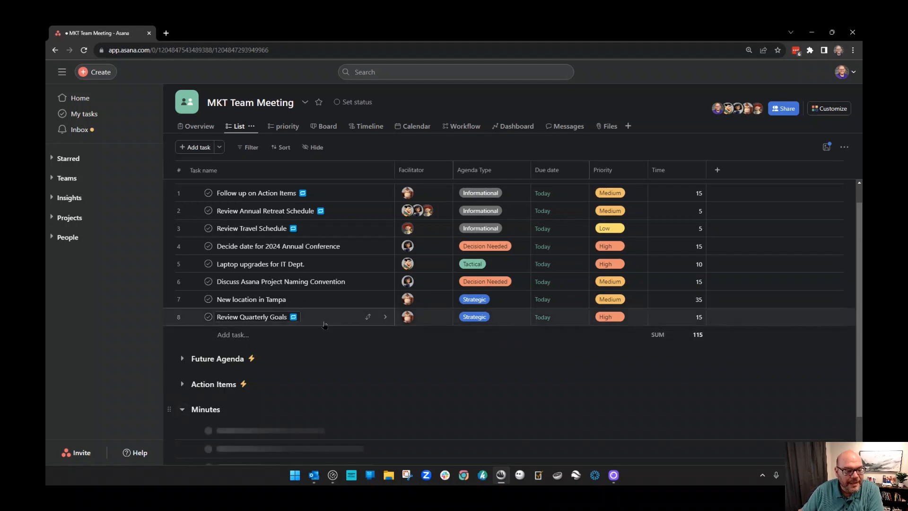
scroll(324, 325, down, 2)
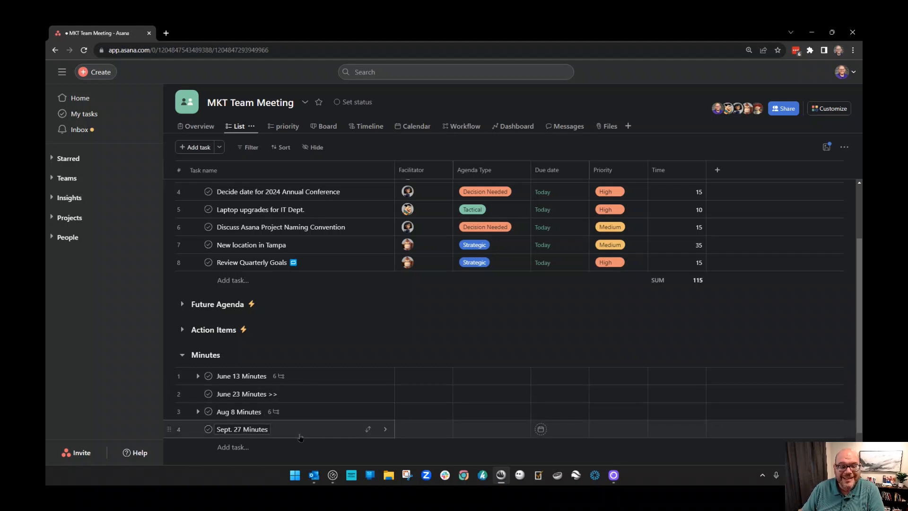
scroll(250, 393, down, 1)
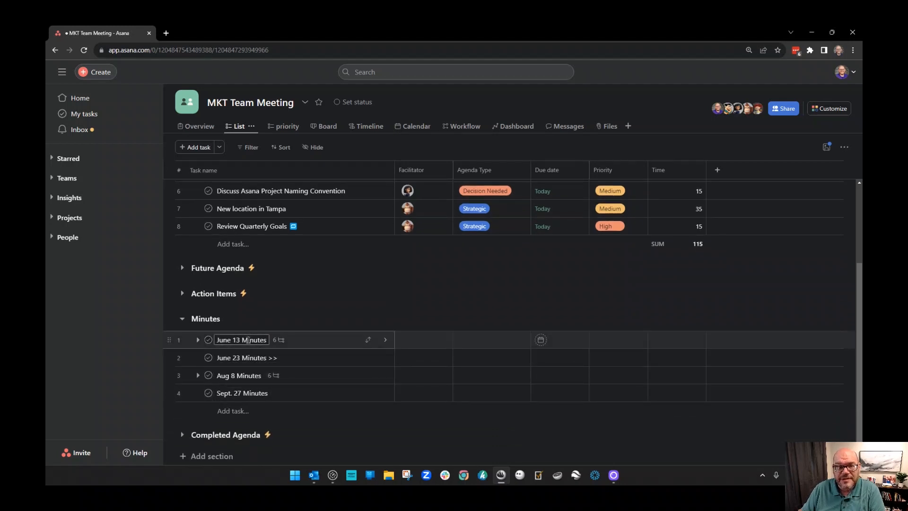
Step: Rename the Sept. 27 Minutes task as Sept. 28 Minutes
click(242, 392)
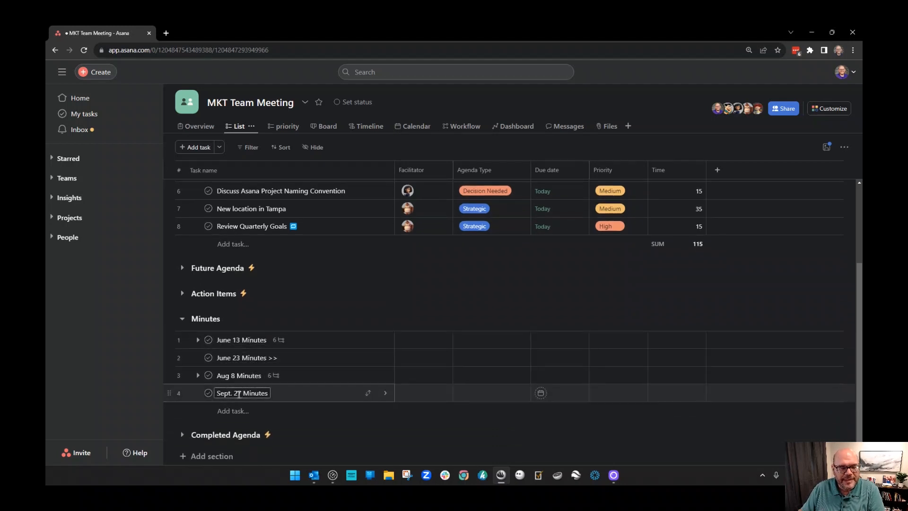
key(BackSpace)
text(8)
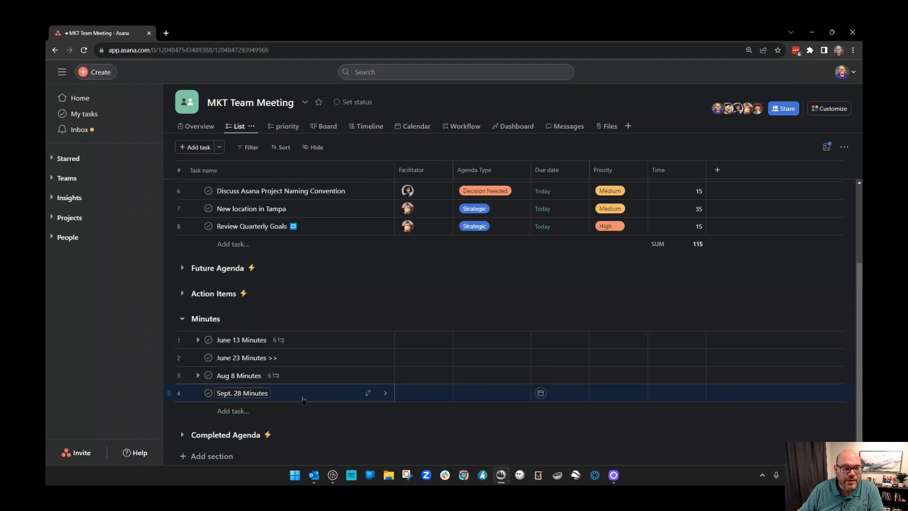
Step: In the Sept. 28 Minutes task's description, write the line Minutes and the bullet "We decided to check up on the location in Tampa - contacting the Realtor."
click(303, 399)
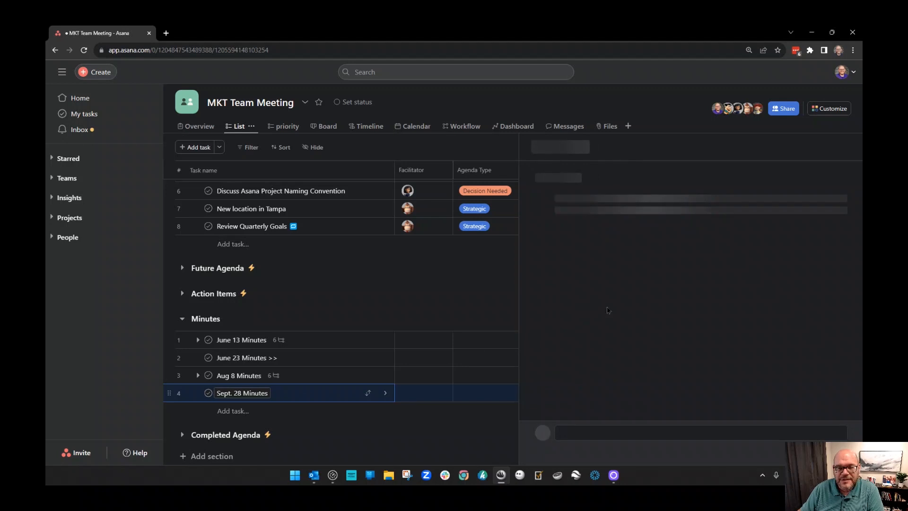
scroll(596, 265, down, 5)
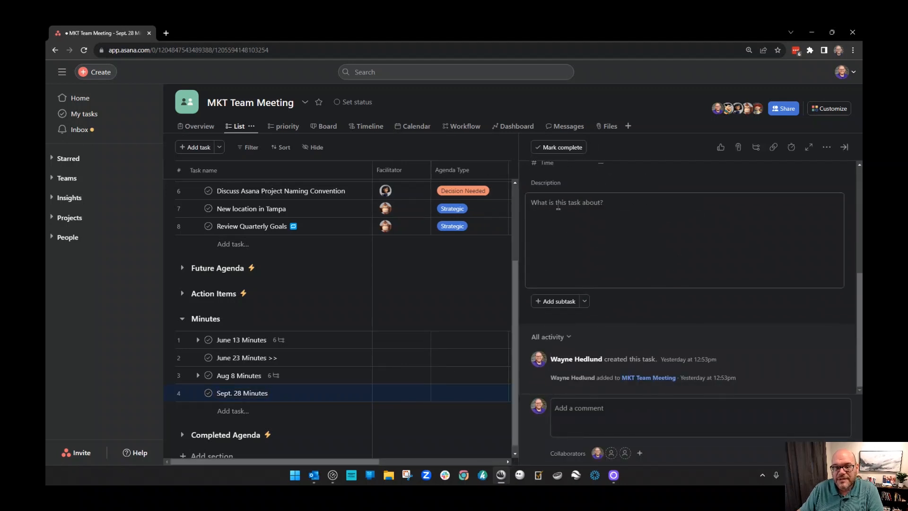
click(583, 209)
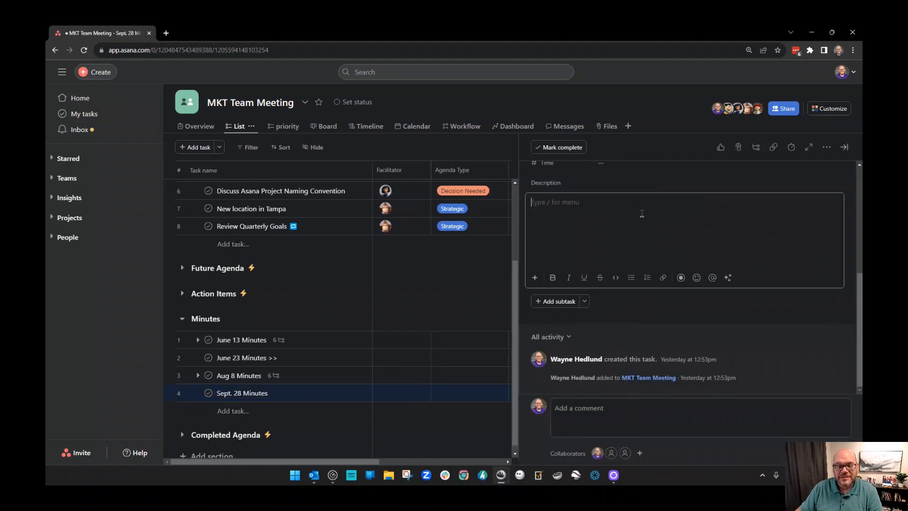
text(Minutes)
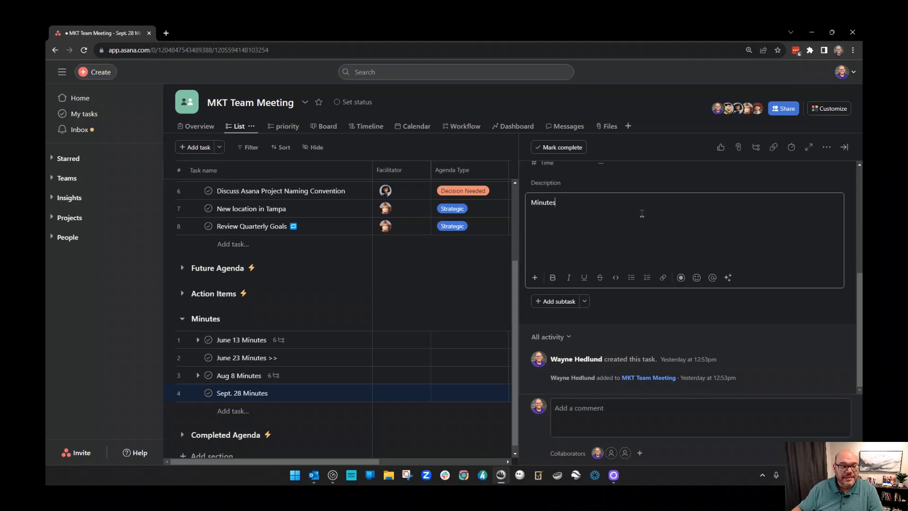
key(Return)
text(- )
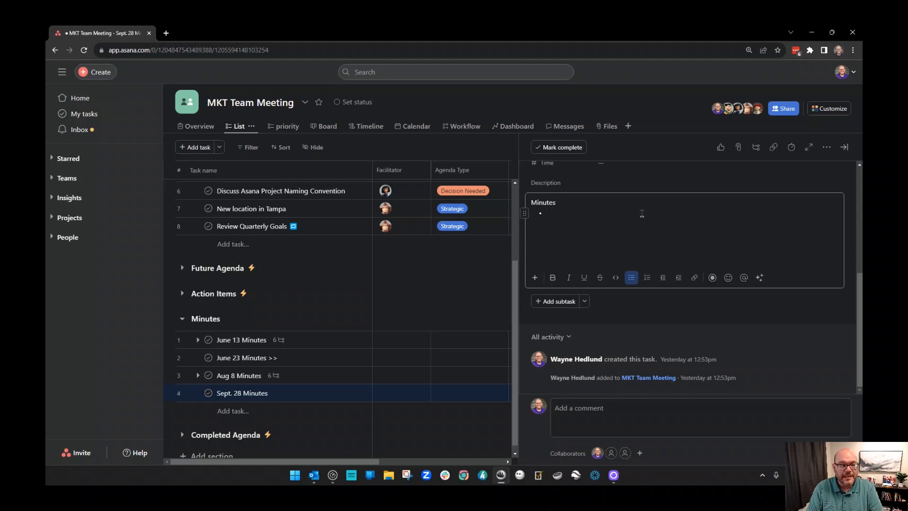
text(We)
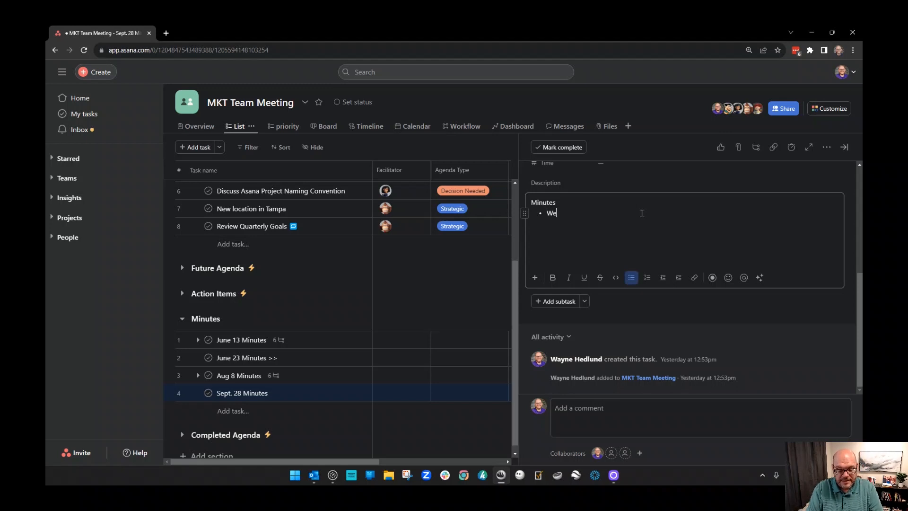
text( decided to check up on the)
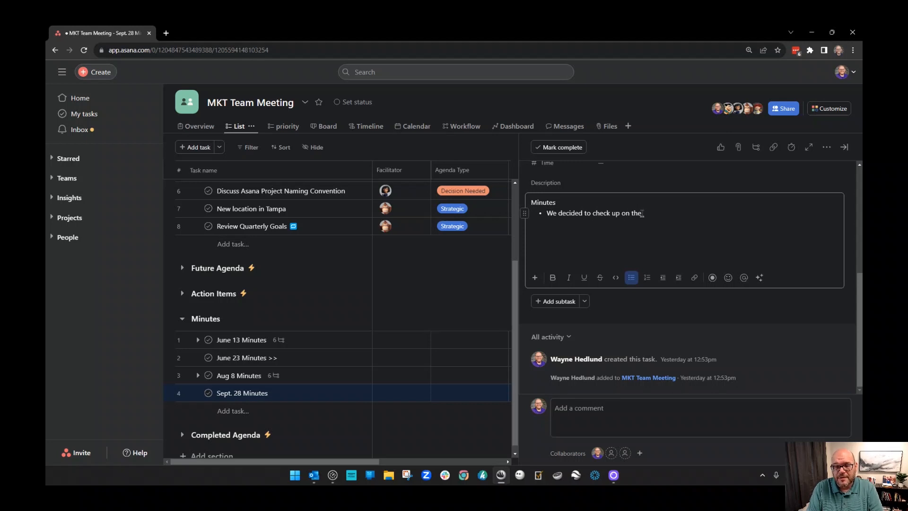
text( location in Tam)
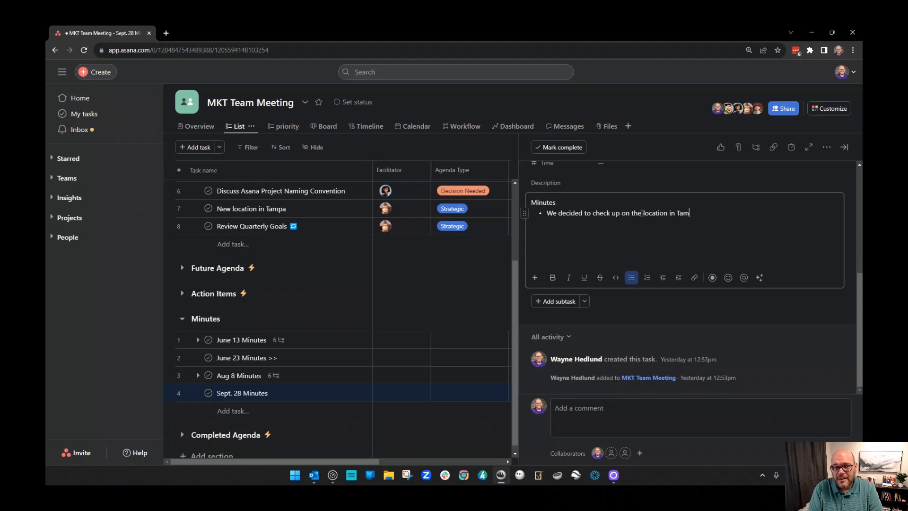
text(pa - cont)
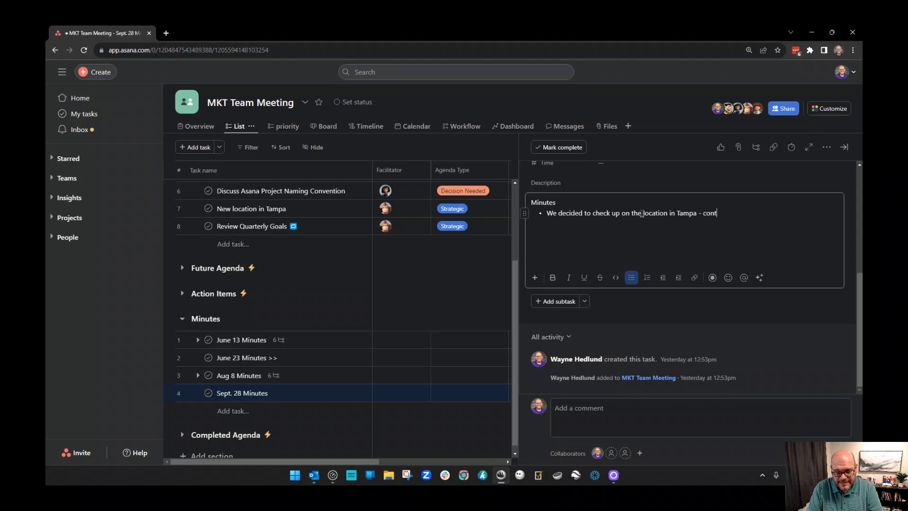
text(acting the Realtor.)
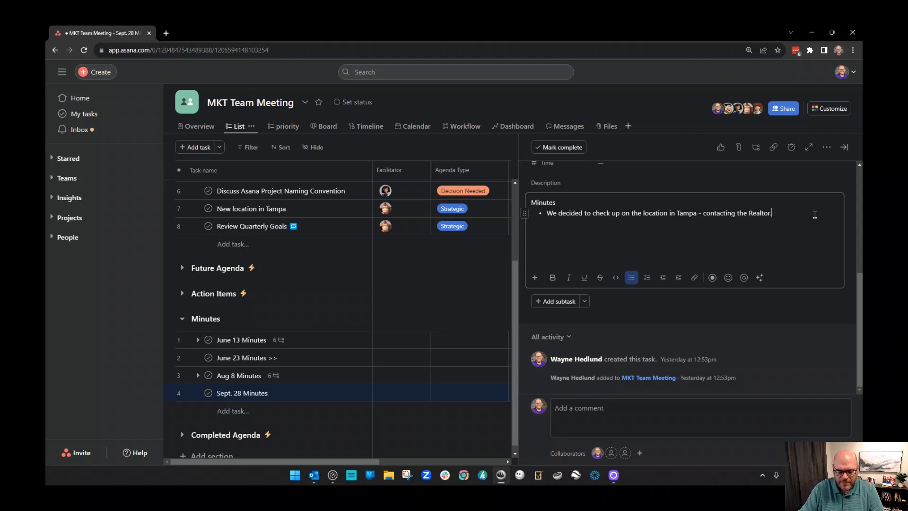
Step: Add a Lorem ipsum placeholder paragraph below the bullet list and open the New location in Tampa task's details
key(Return)
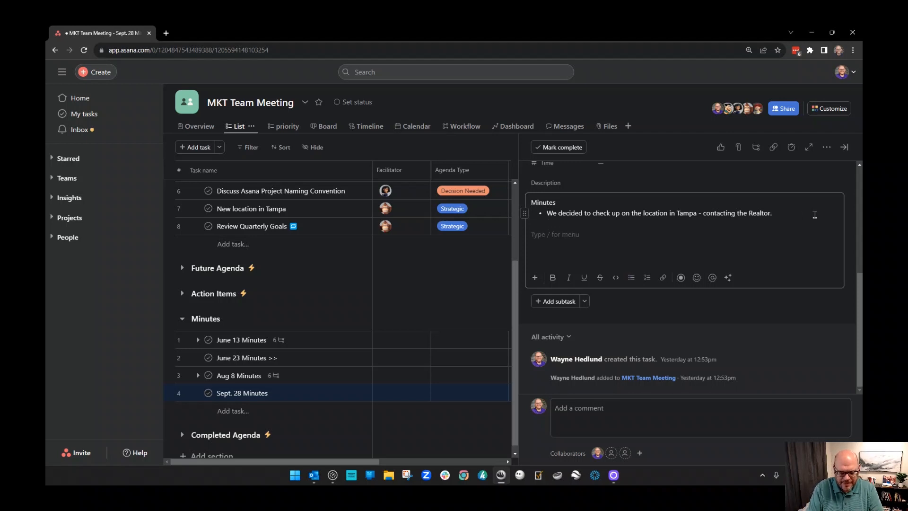
text(.lorem)
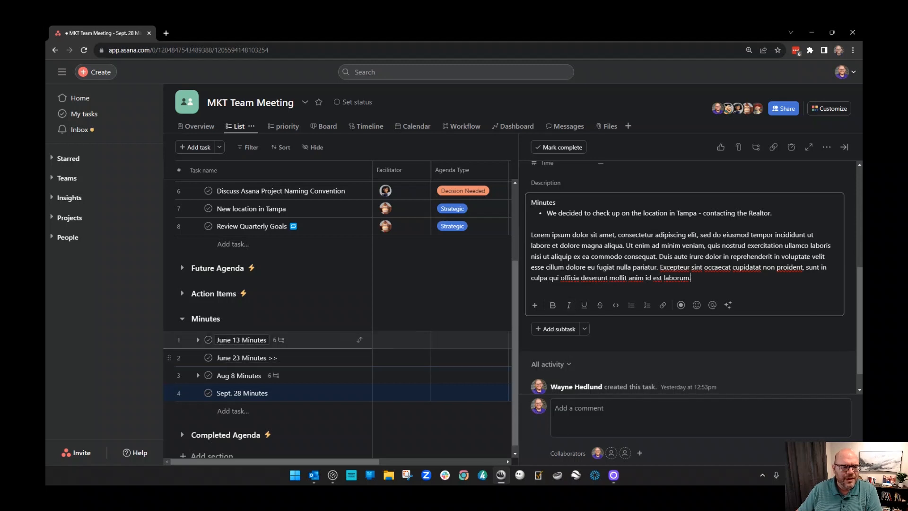
click(273, 209)
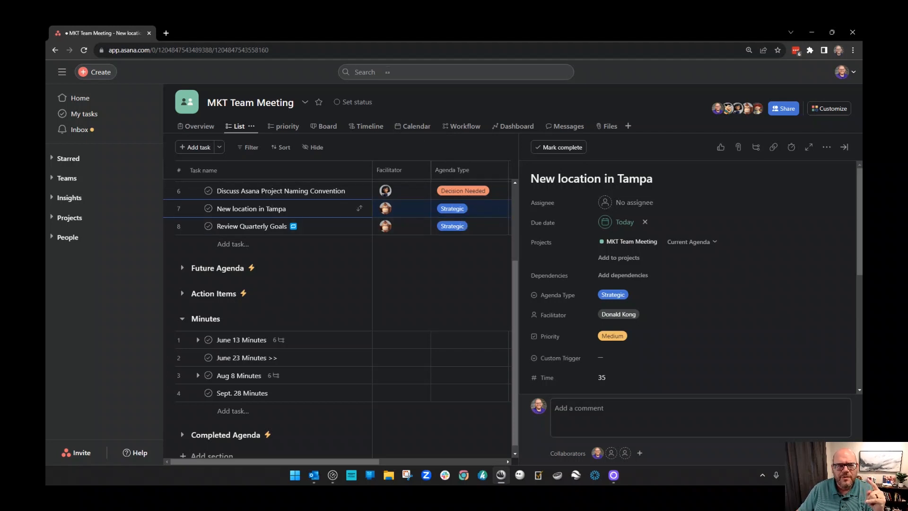
Step: Try searching for "minutes realtor" and remove the realtor term from the query
click(380, 73)
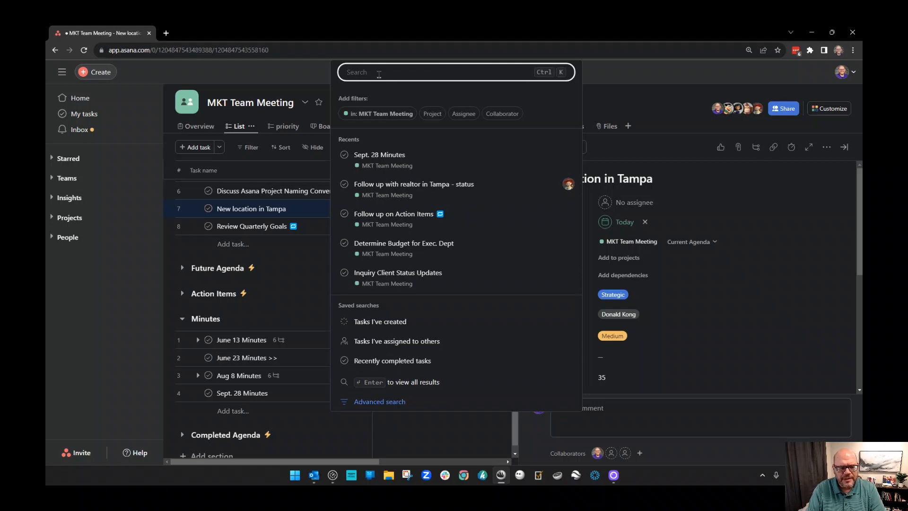
text(minutes)
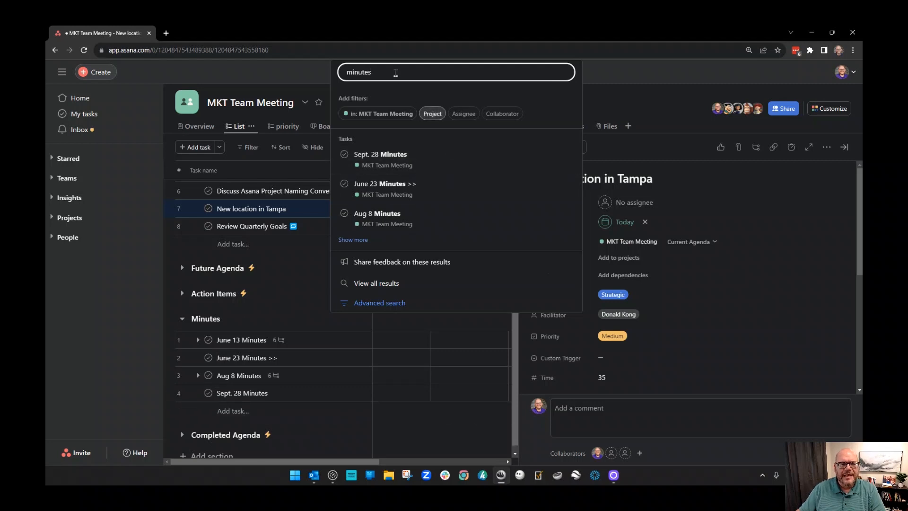
text( re)
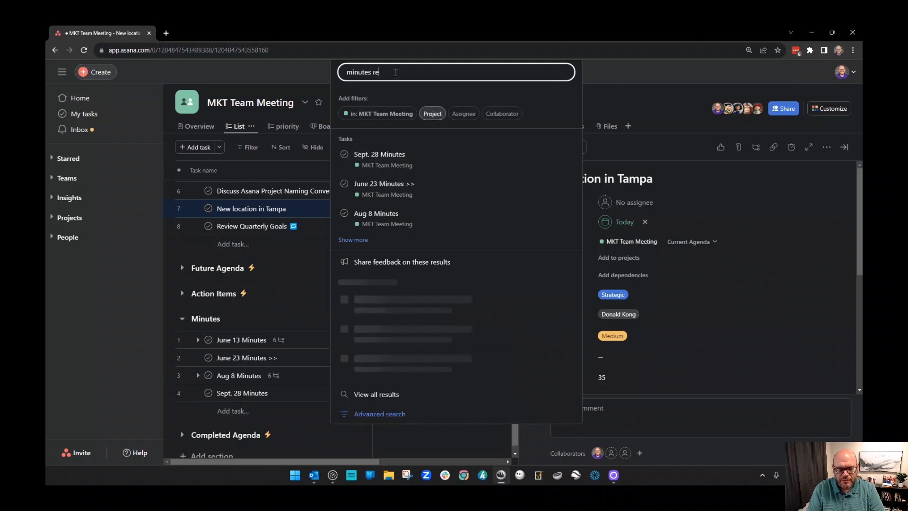
text(altor)
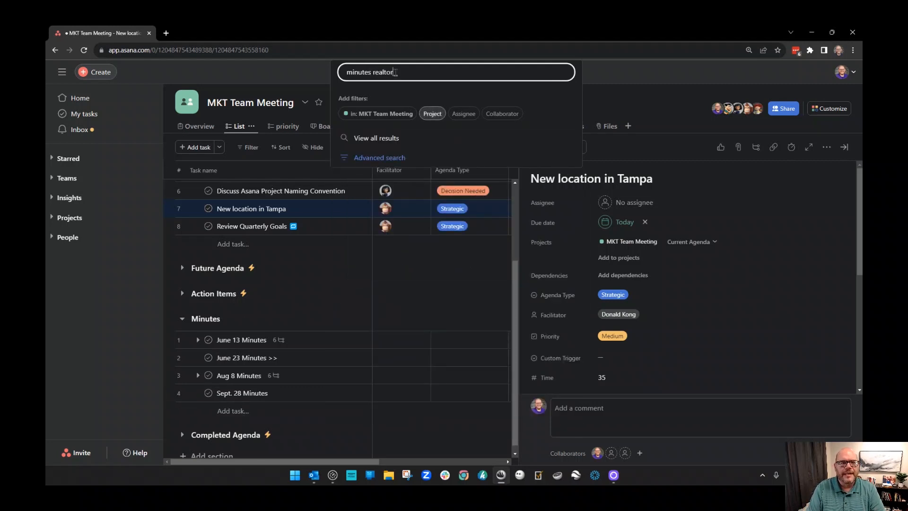
key(BackSpace)
key(BackSpace)
key(BackSpace)
key(BackSpace)
key(BackSpace)
key(BackSpace)
key(BackSpace)
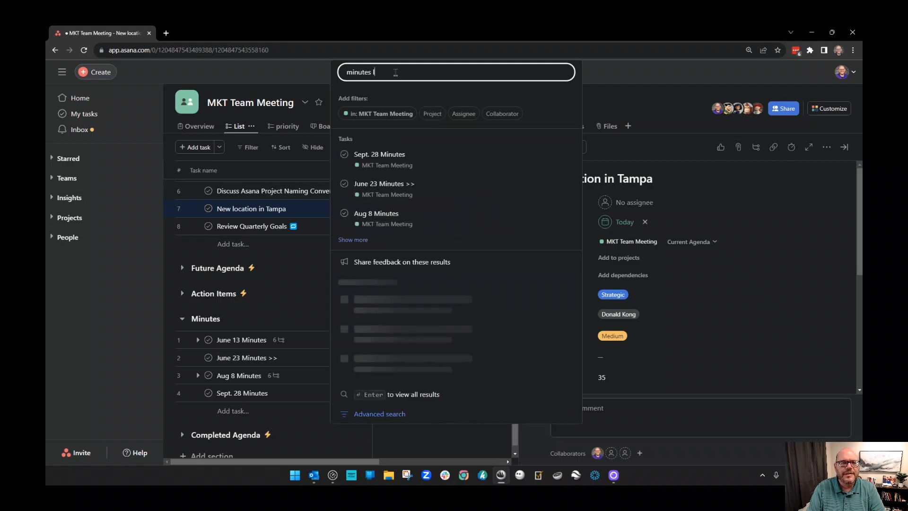
Step: Run a search for "minutes lorem ipsum" and show the full results
text(lorem ipso)
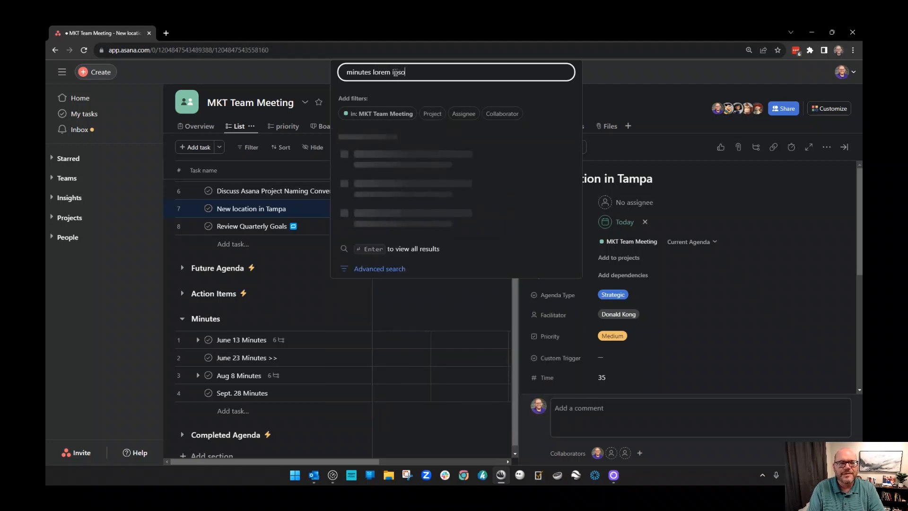
key(BackSpace)
text(u)
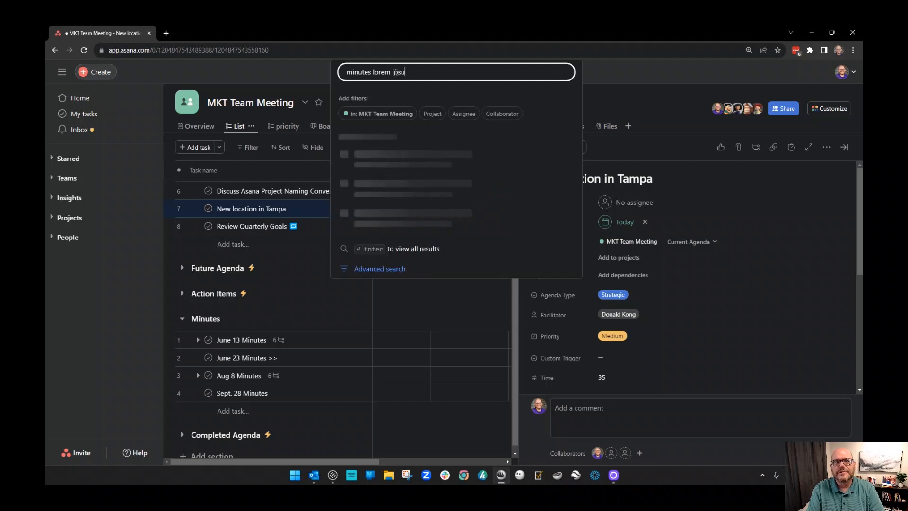
text(m)
key(Return)
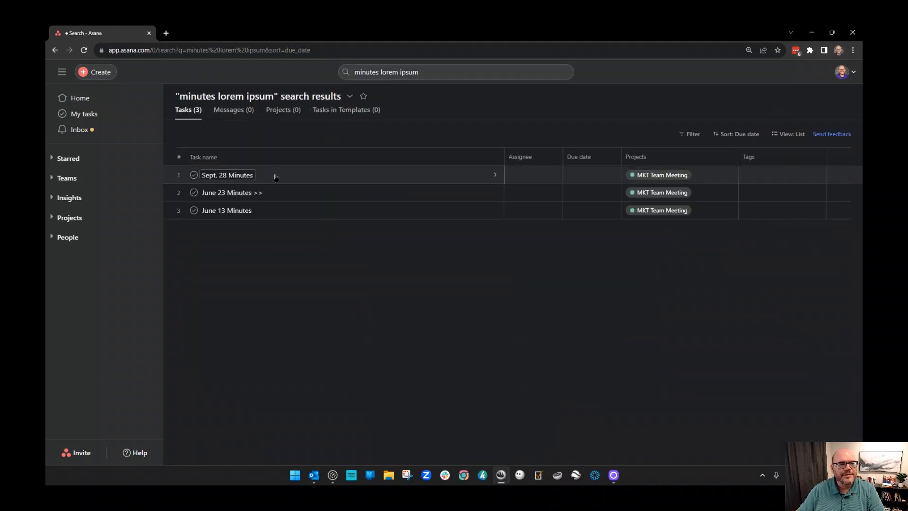
Step: Open Sept. 28 Minutes from the search results and highlight the words Lorem ipsum in its description
click(407, 178)
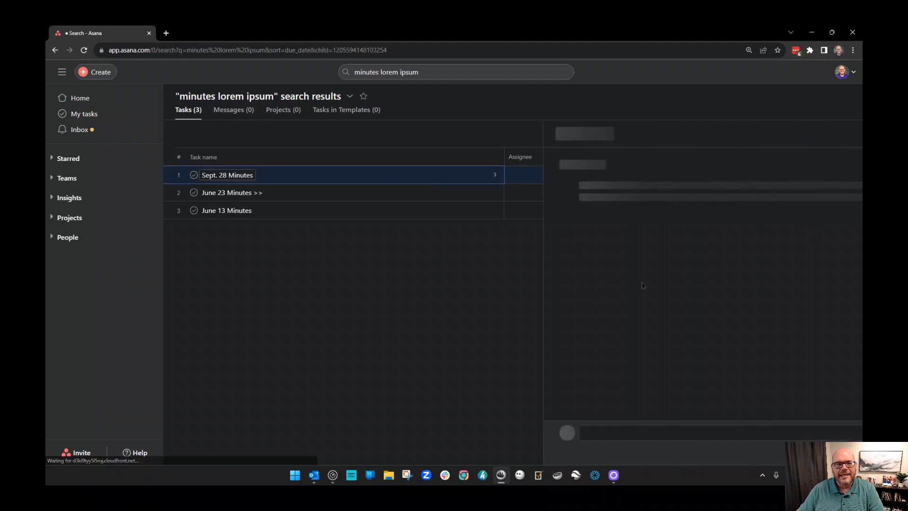
scroll(567, 284, down, 4)
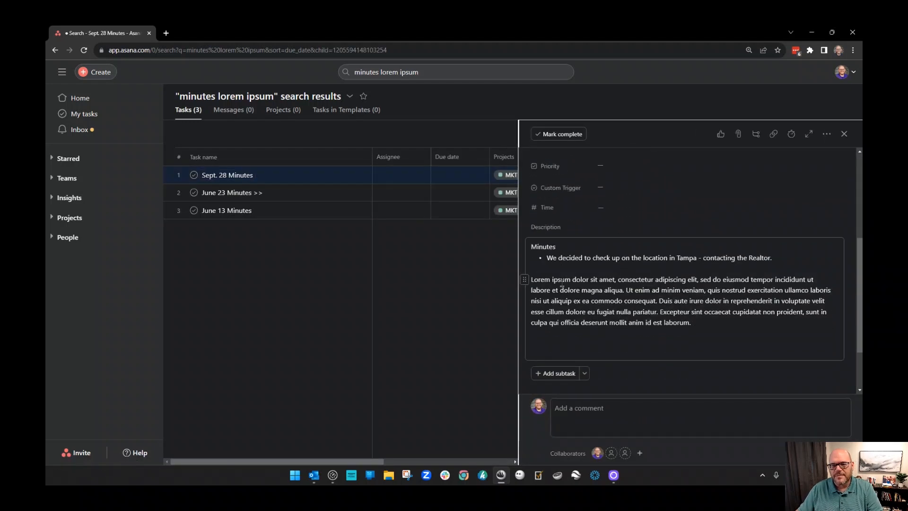
drag(573, 283, 529, 280)
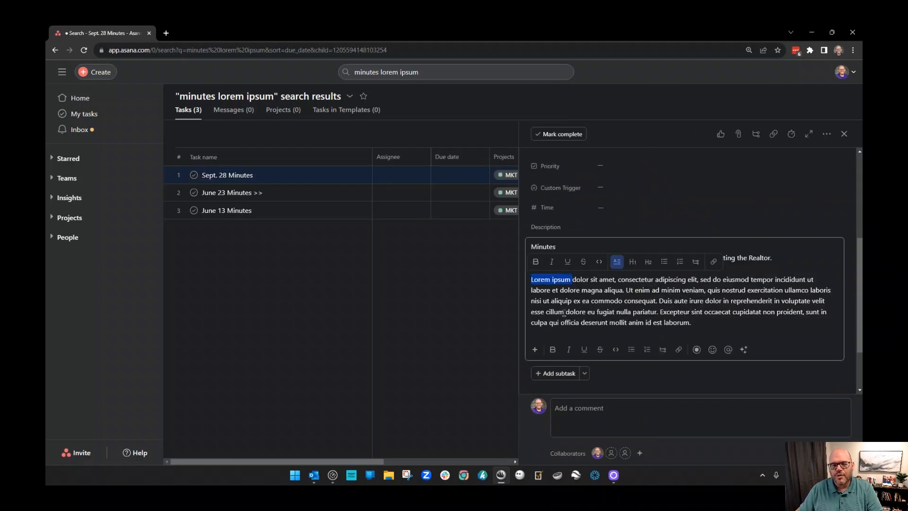
Step: Replace the lorem ipsum part of the search query with Realtor and run the "minutes Realtor" search
click(381, 73)
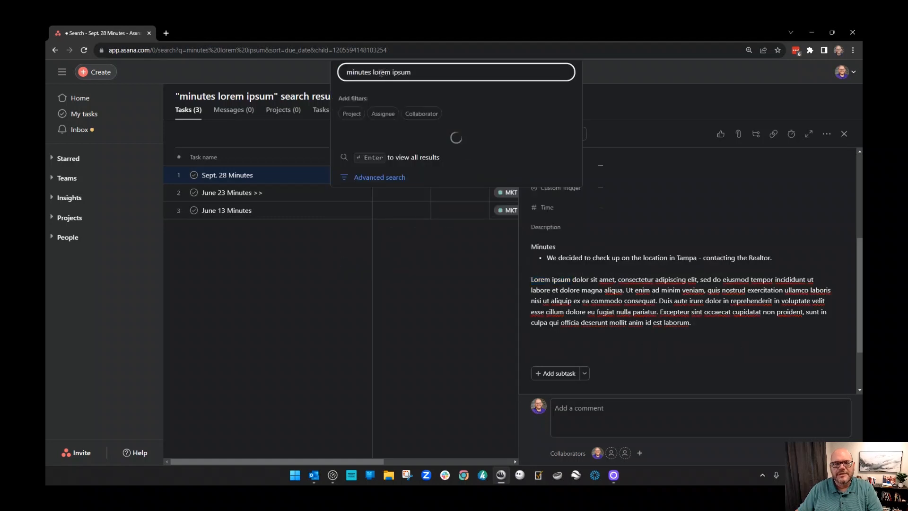
drag(373, 72, 501, 48)
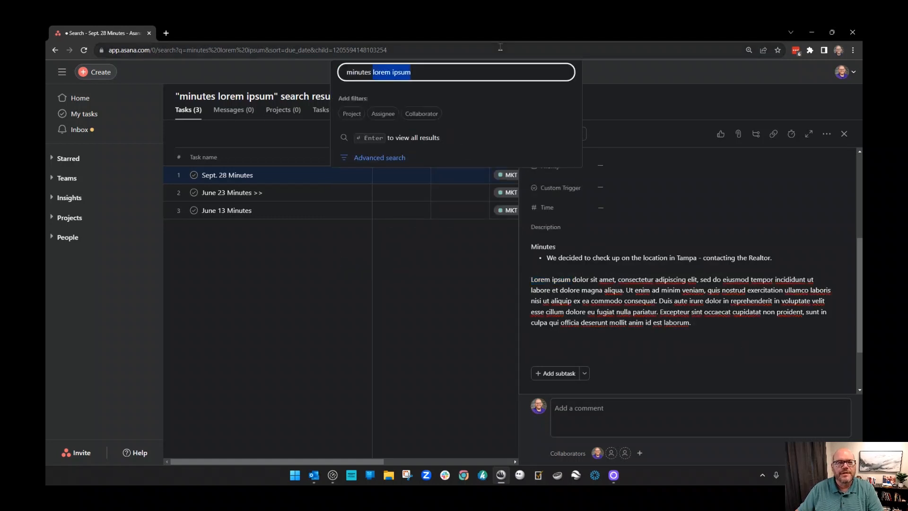
text(Realtor)
key(Return)
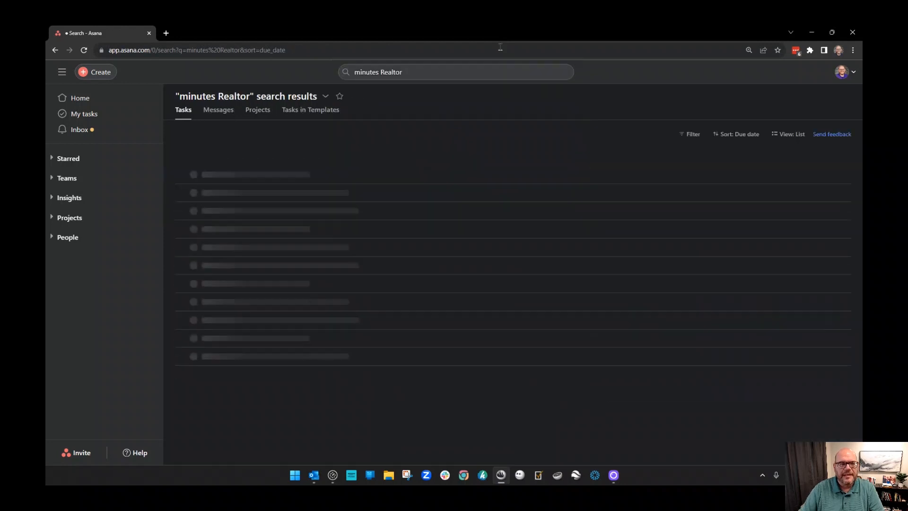
Step: Open the Sept. 28 Minutes result and highlight the bullet about the Tampa location in its description
click(323, 176)
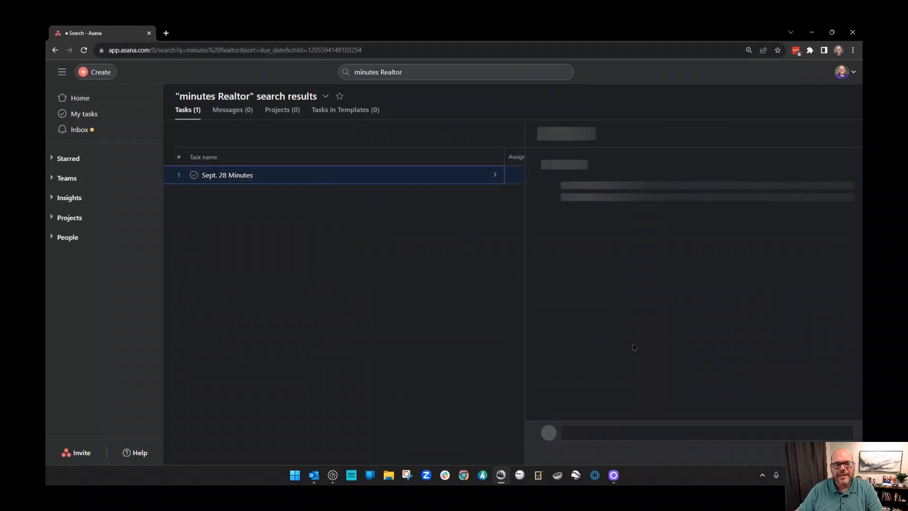
scroll(662, 298, down, 4)
drag(558, 258, 789, 259)
click(789, 260)
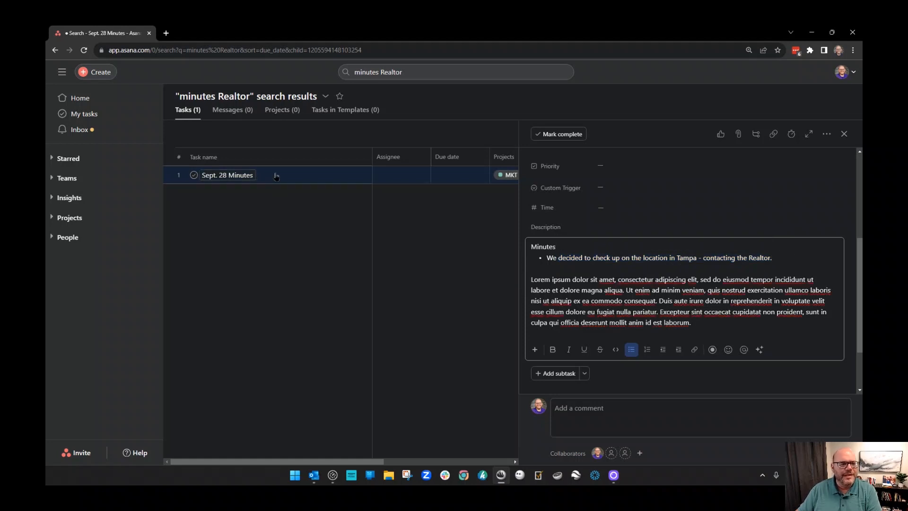
Step: Go back from the search results to the MKT Team Meeting task list and close the New location in Tampa details
click(54, 51)
click(55, 51)
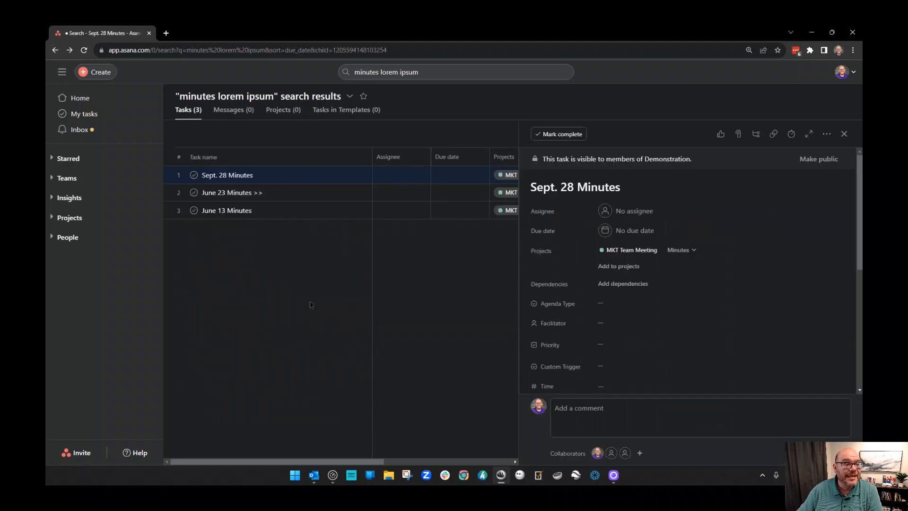
click(55, 51)
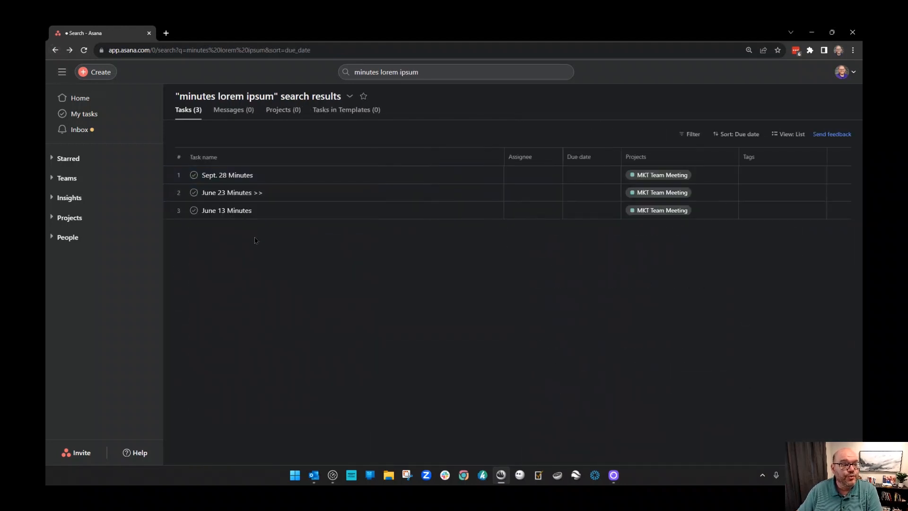
click(55, 50)
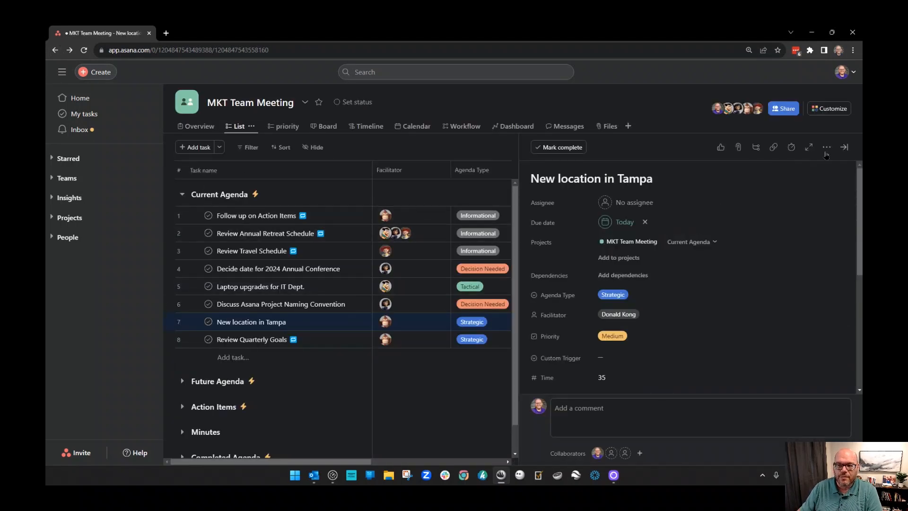
click(845, 148)
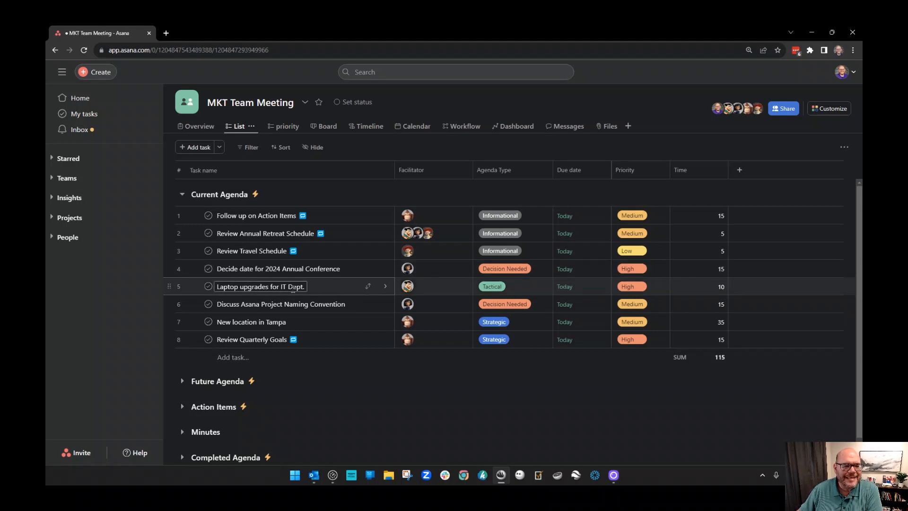
Step: Expand the Completed Agenda section of the meeting project to show its contents
scroll(217, 454, down, 2)
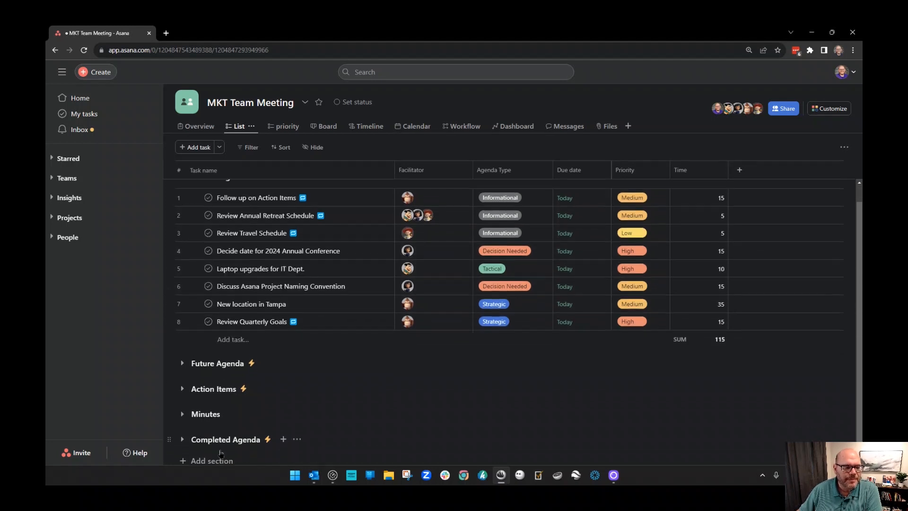
click(182, 434)
scroll(347, 350, down, 1)
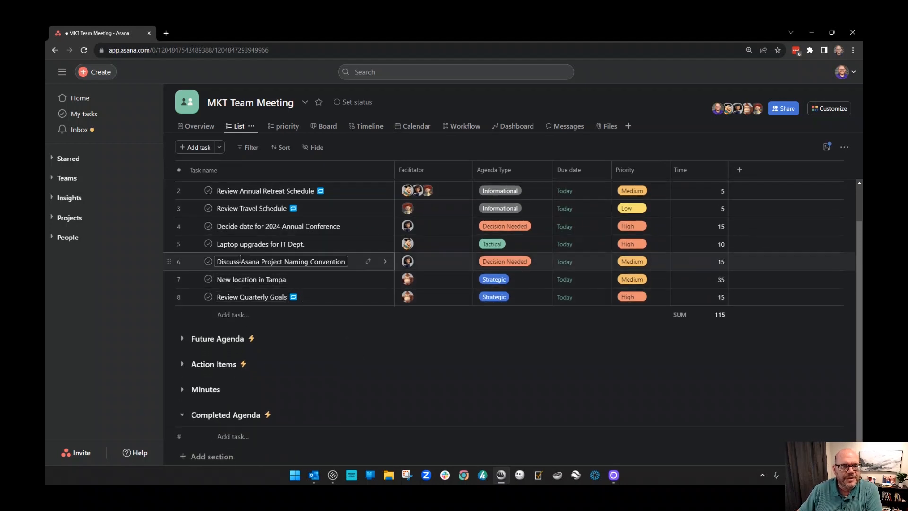
Step: Mark the Discuss Asana Project Naming Convention task in the Current Agenda as complete
click(208, 262)
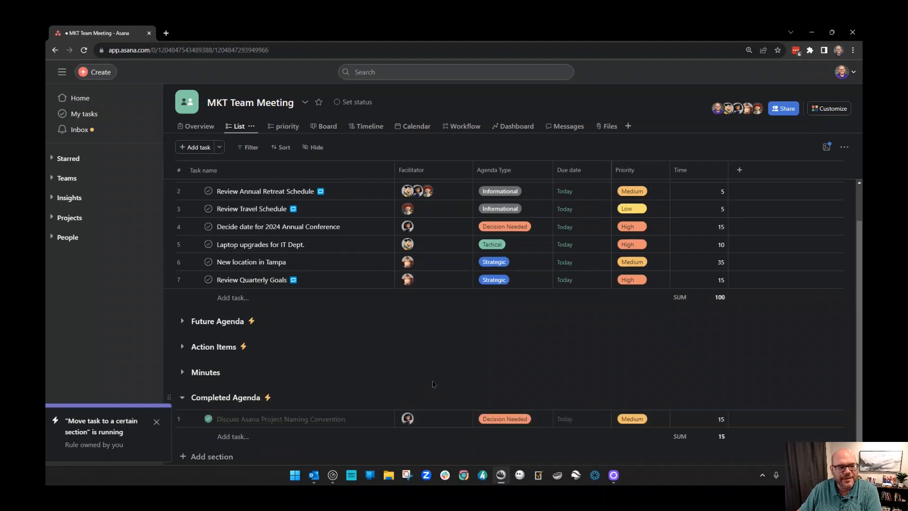
scroll(433, 384, up, 1)
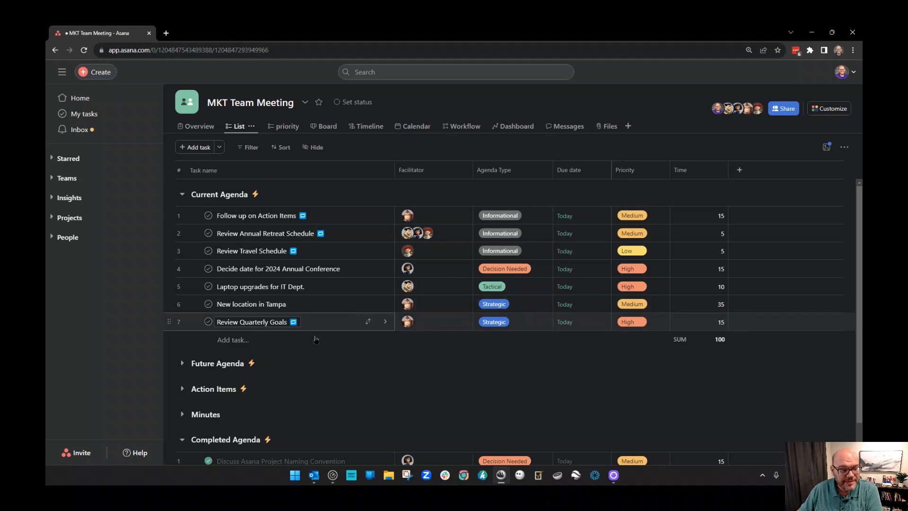
Step: Expand the Future Agenda section, compare its tasks and due dates with the Current Agenda, and collapse it again
click(183, 365)
scroll(378, 312, down, 3)
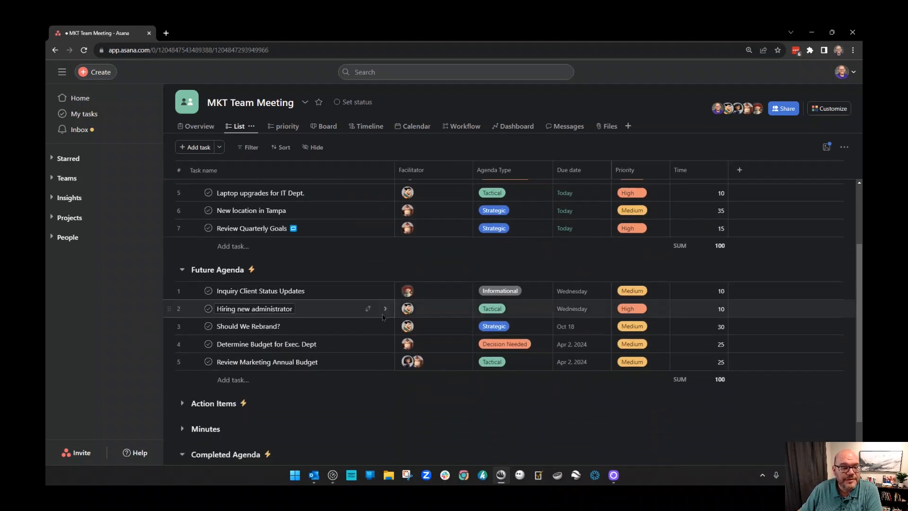
scroll(291, 329, up, 1)
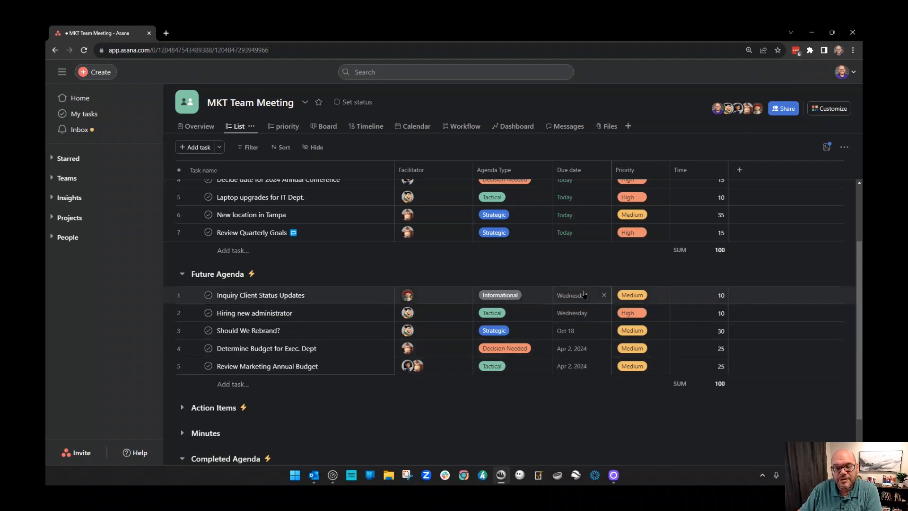
scroll(331, 369, up, 2)
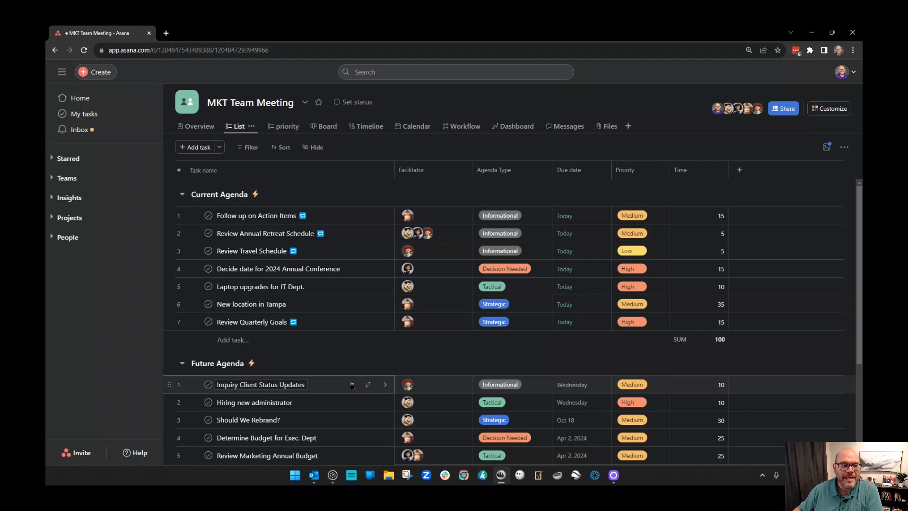
scroll(369, 312, down, 1)
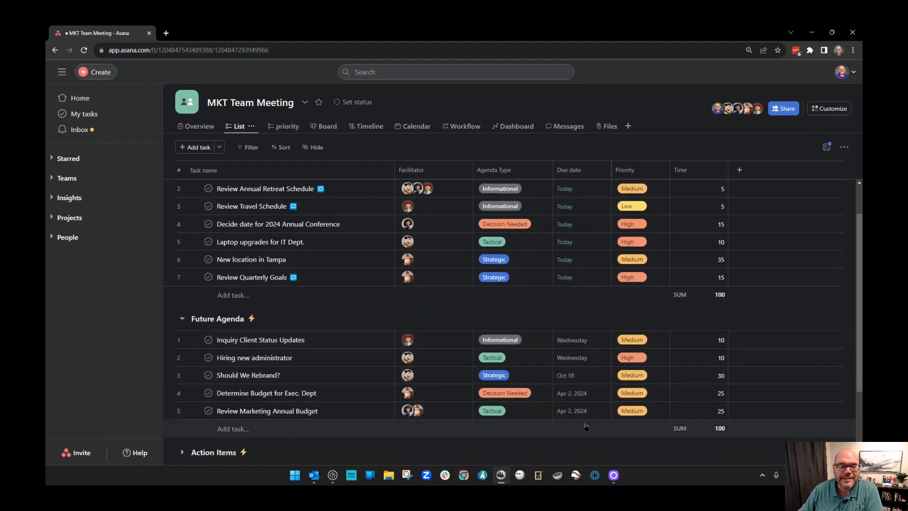
scroll(587, 425, up, 1)
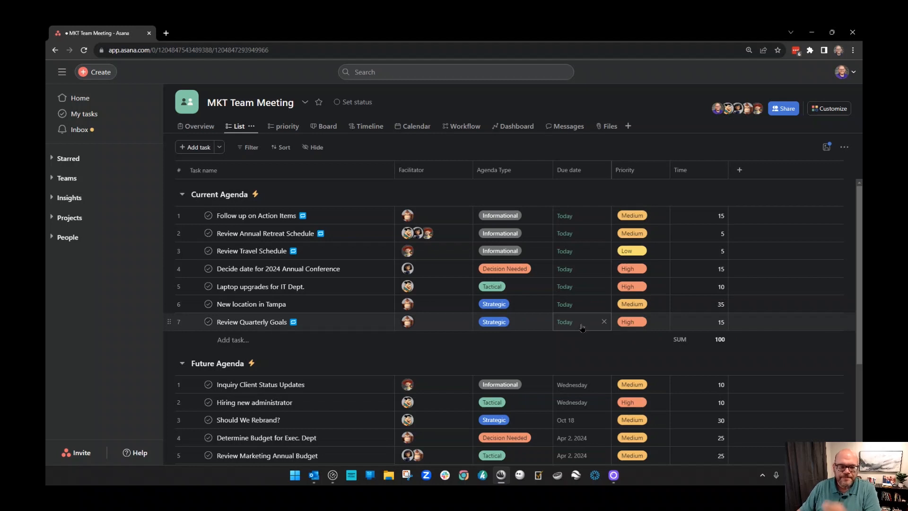
click(182, 363)
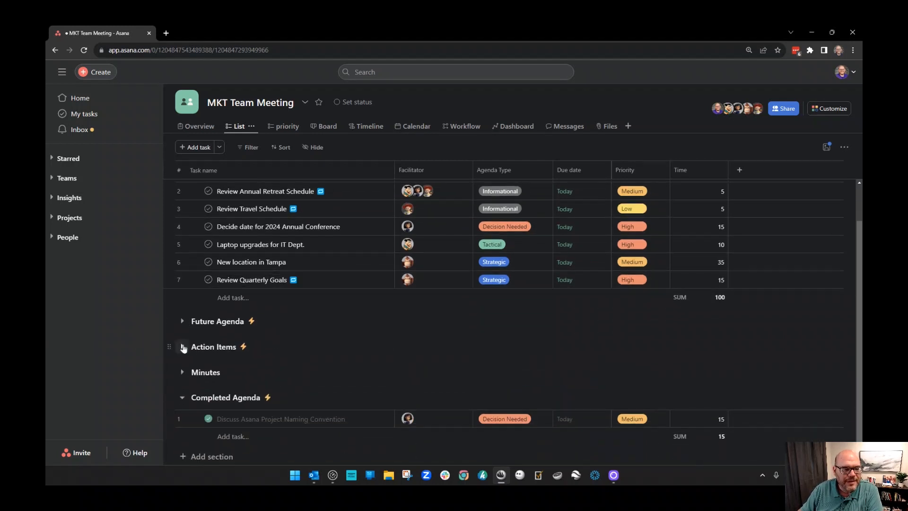
Step: Expand the Action Items section and set the Agenda Type of Follow up with realtor in Tampa - status to Action Item
click(182, 346)
scroll(284, 331, down, 1)
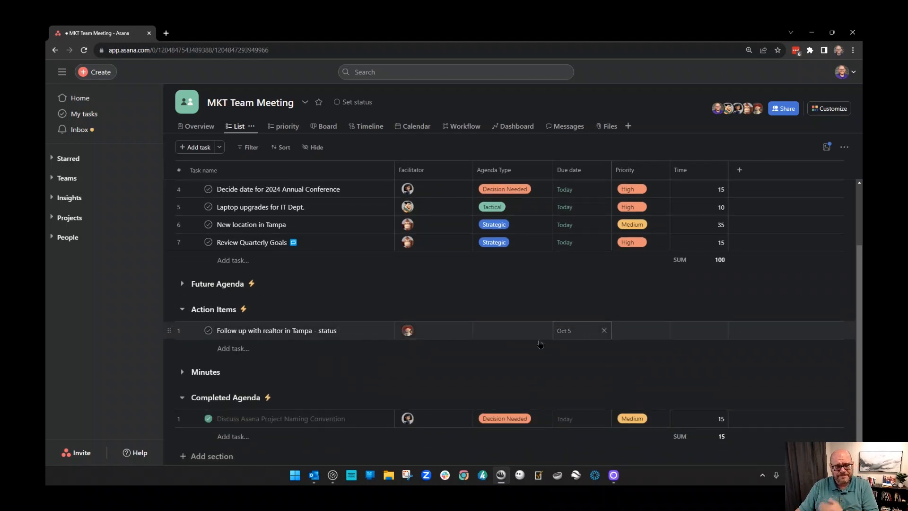
scroll(301, 352, up, 2)
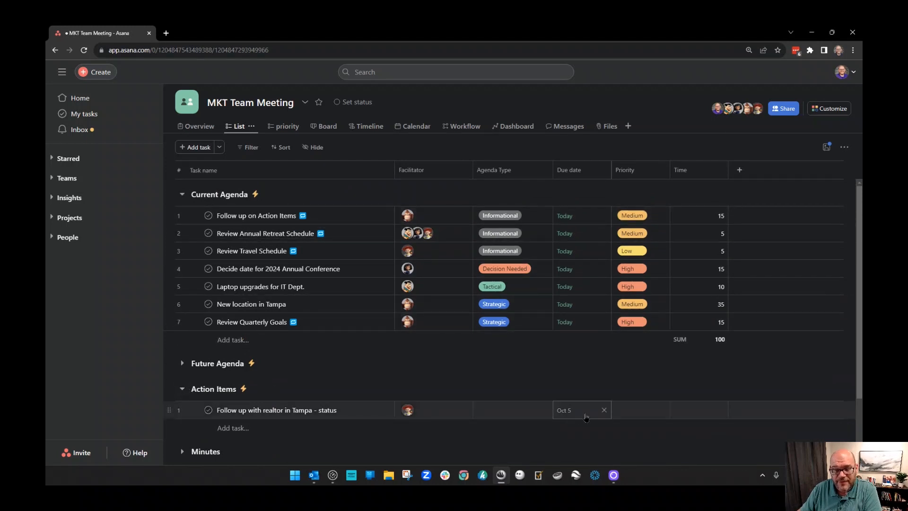
click(233, 411)
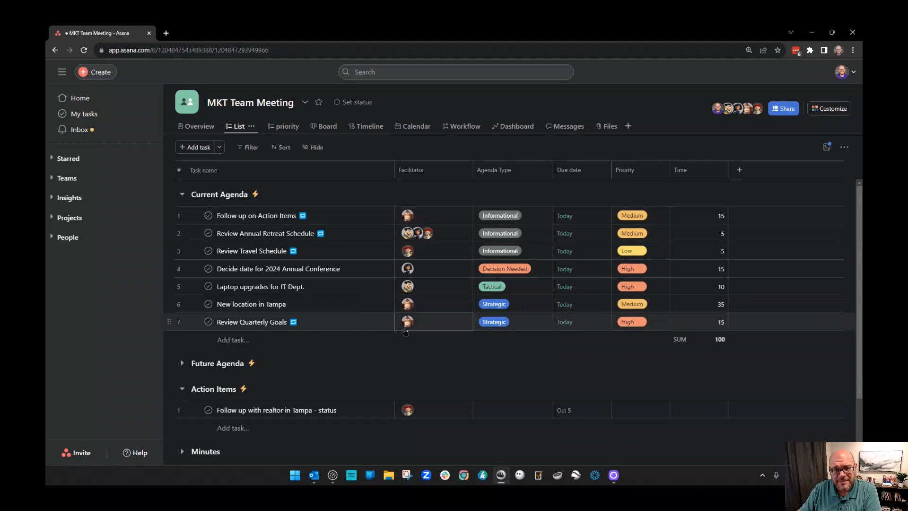
click(518, 410)
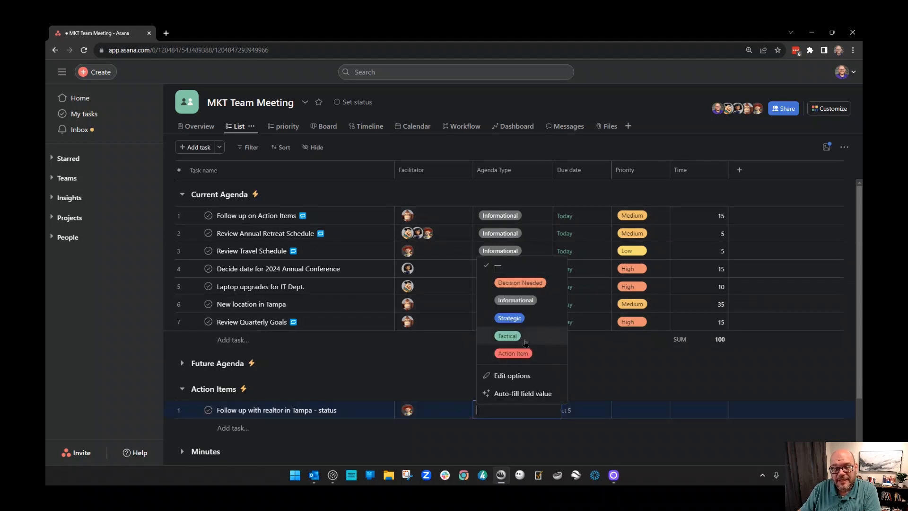
click(513, 353)
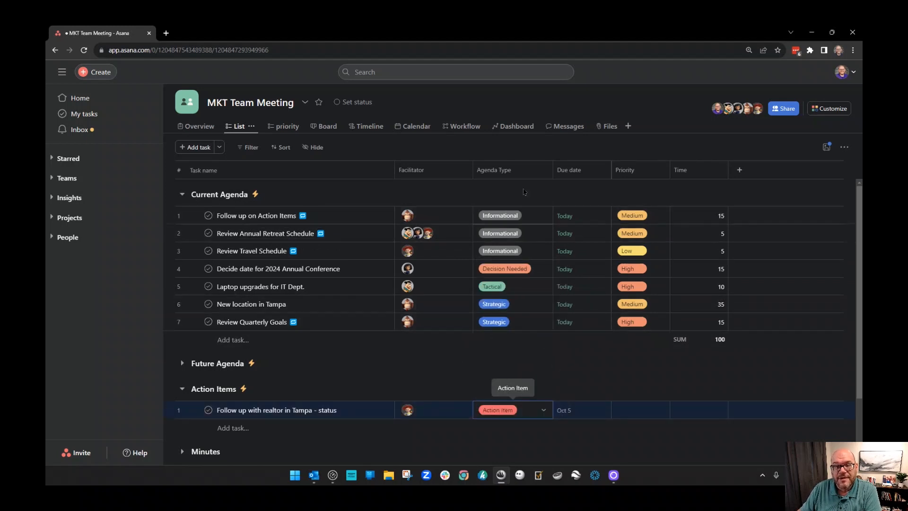
click(564, 365)
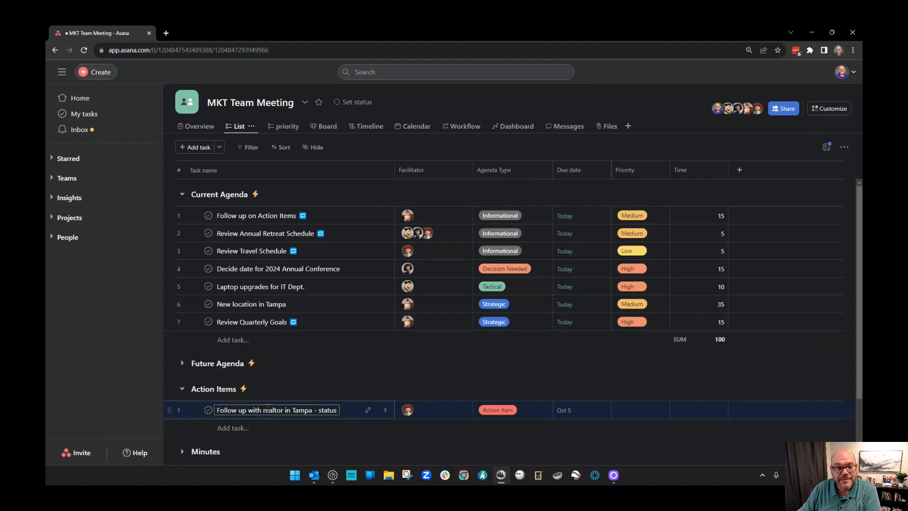
Step: Move the Tampa realtor follow-up into the Current Agenda below Laptop upgrades for IT Dept. and set its due date to 10/12/23
drag(284, 410, 489, 304)
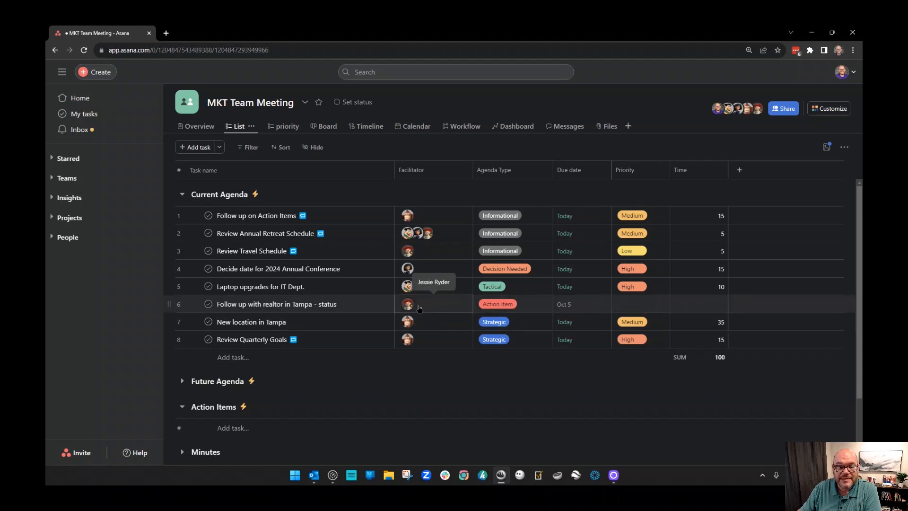
click(580, 308)
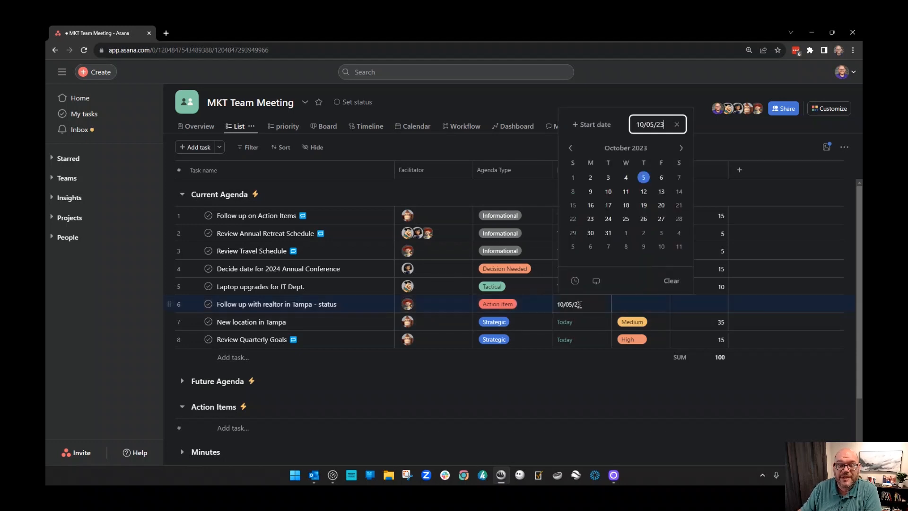
click(644, 191)
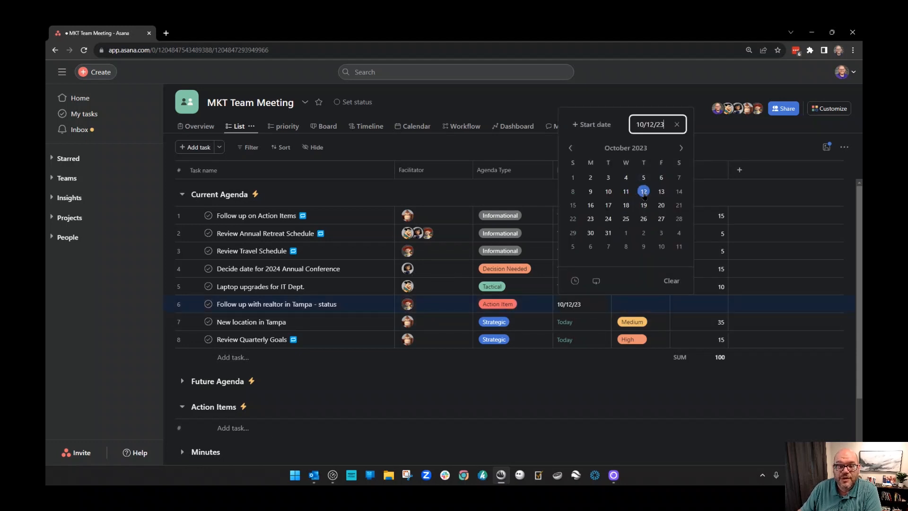
click(465, 215)
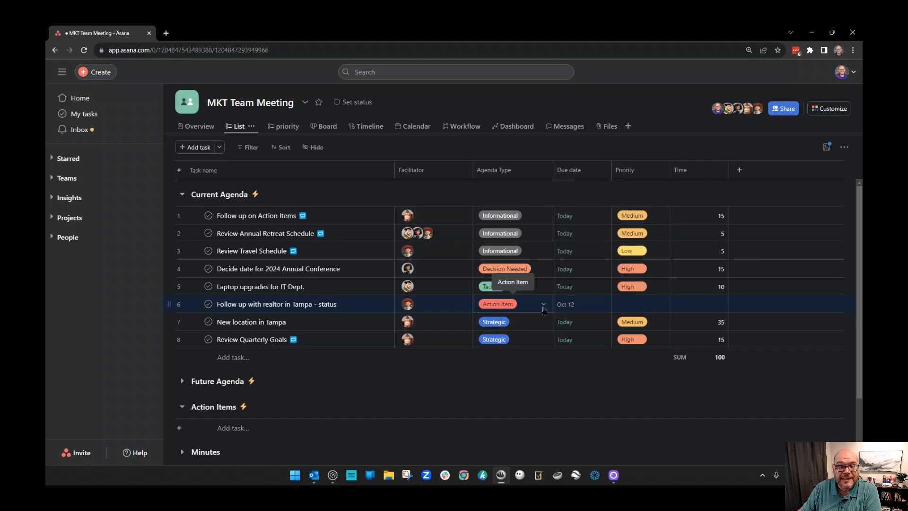
Step: Return the Tampa realtor follow-up to Action Items and collapse the Action Items and Completed Agenda sections
drag(407, 304, 408, 406)
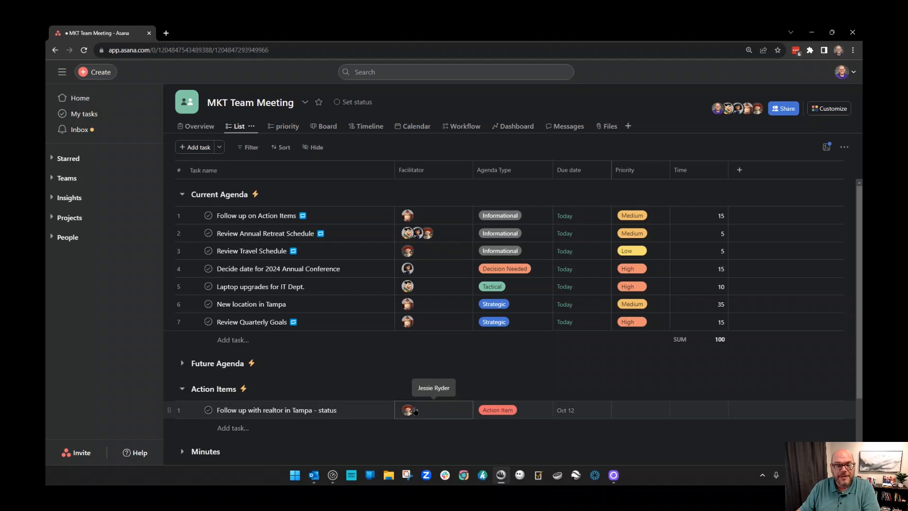
click(182, 389)
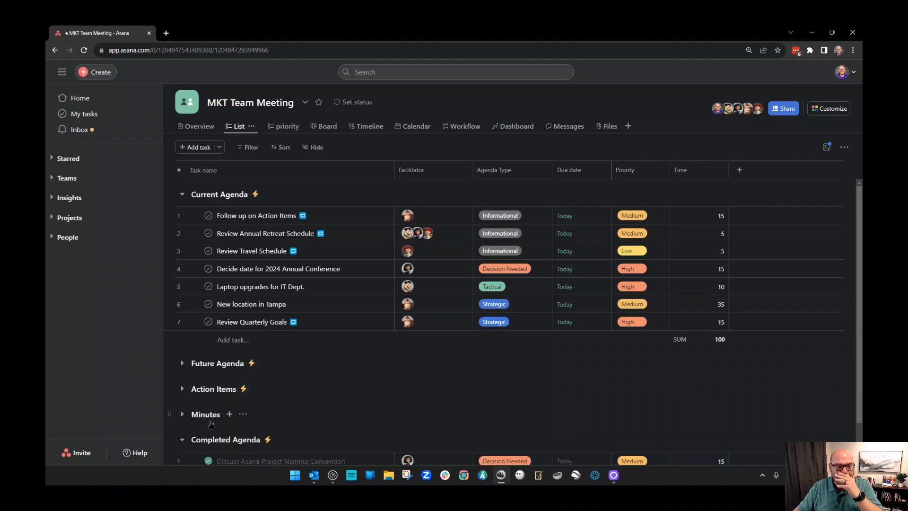
click(182, 439)
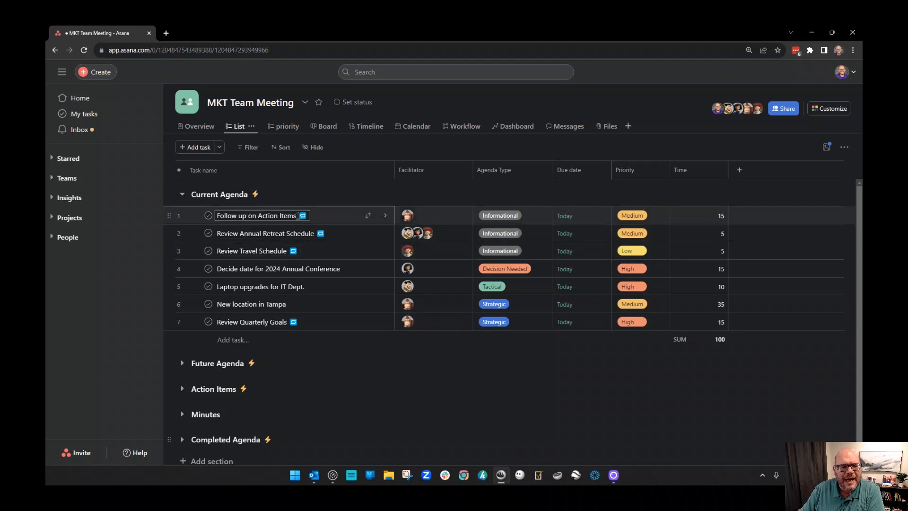
Step: Examine the marked recurring tasks in the Current Agenda and the due date of Follow up on Action Items
click(303, 215)
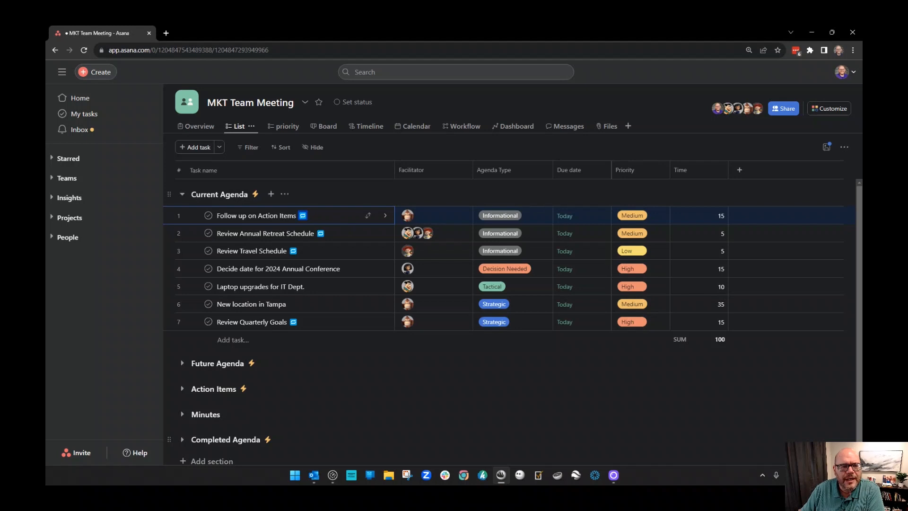
key(Down)
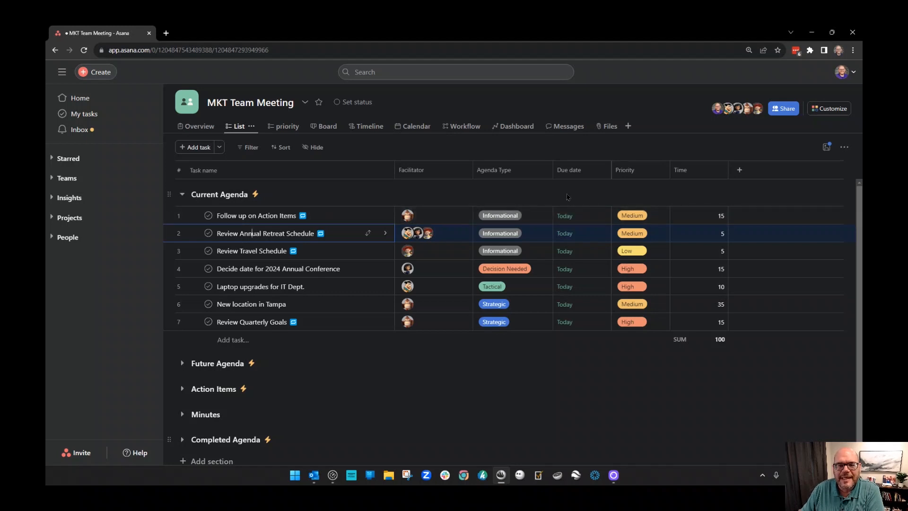
click(587, 216)
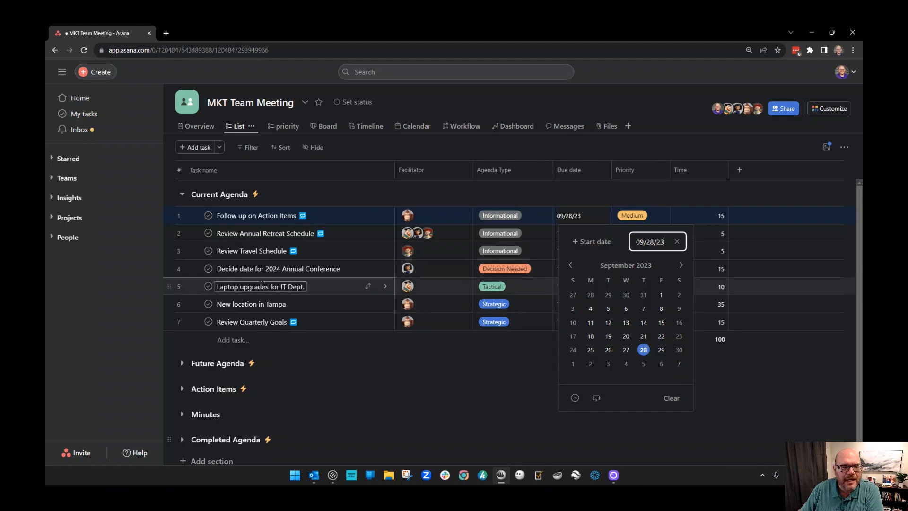
click(261, 286)
click(284, 307)
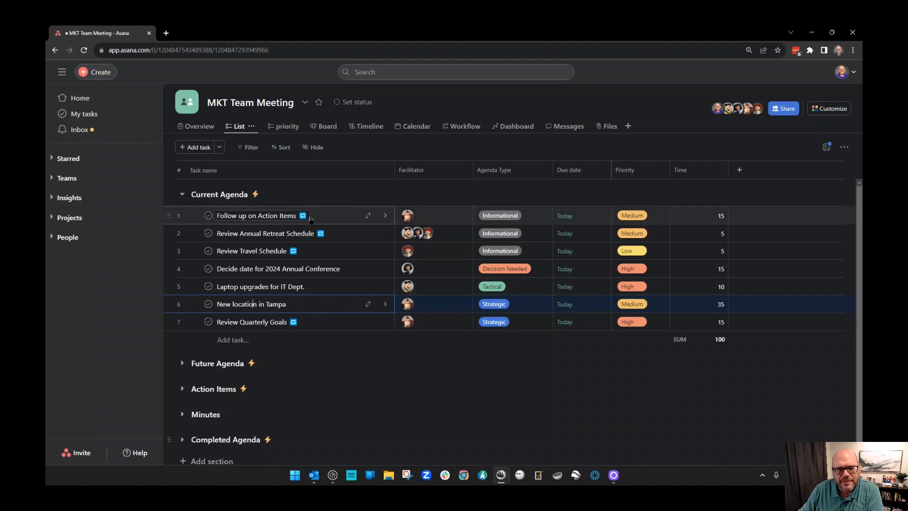
Step: Make the New location in Tampa task repeat weekly on Thursday, keeping the 09/28/23 due date
click(587, 308)
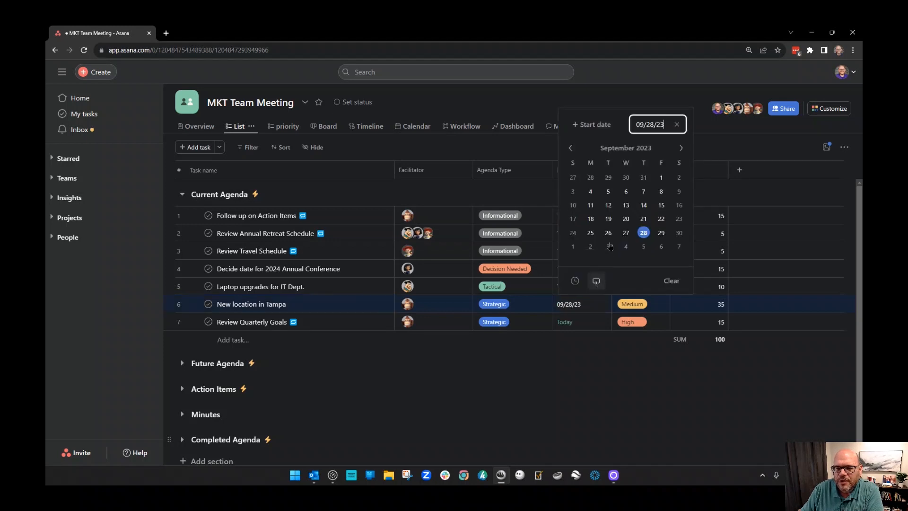
click(596, 282)
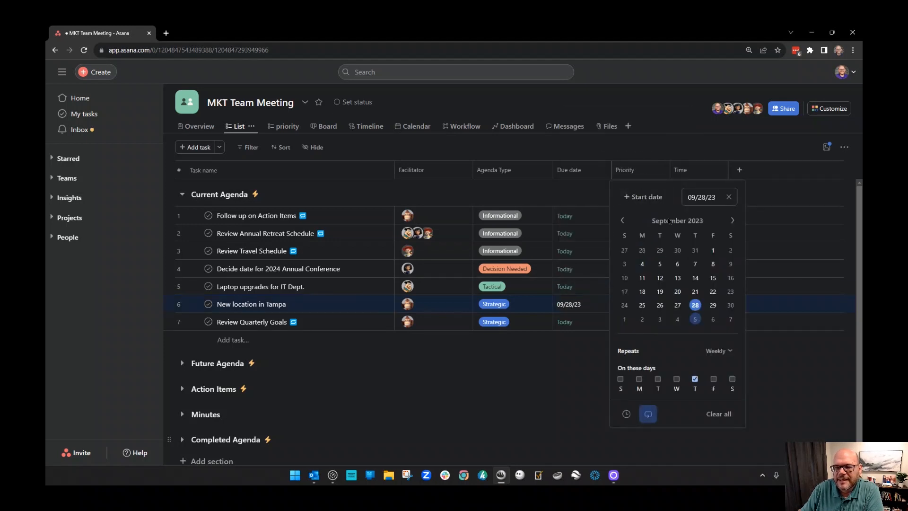
click(463, 152)
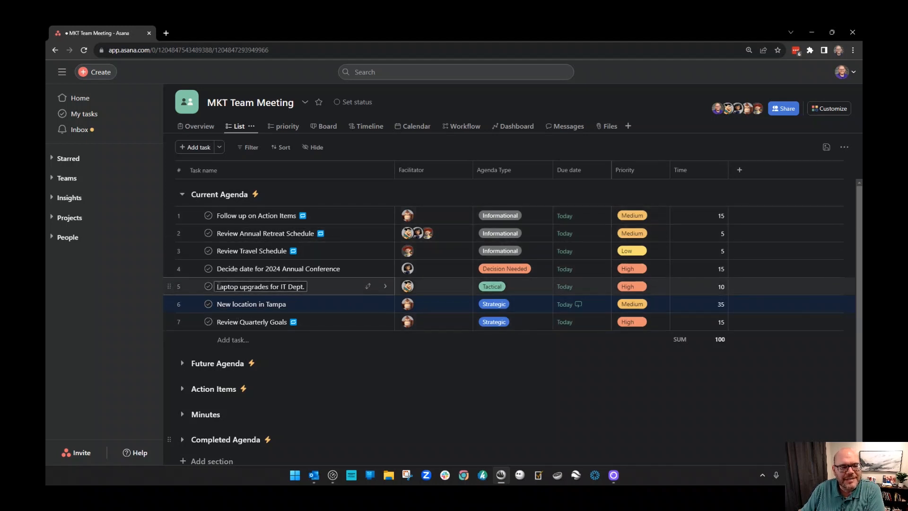
Step: Complete the Laptop upgrades for IT Dept. and New location in Tampa tasks, and move the recurring Tampa task to Future Agenda
click(208, 286)
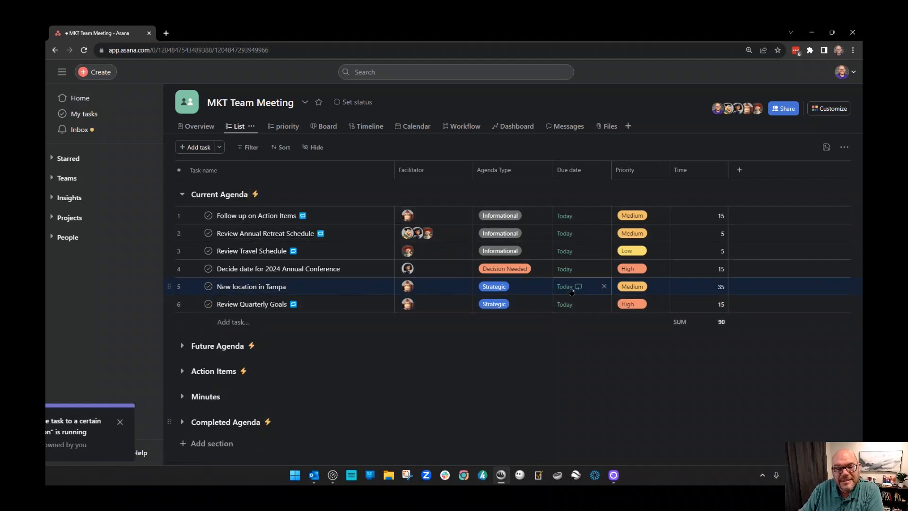
click(208, 287)
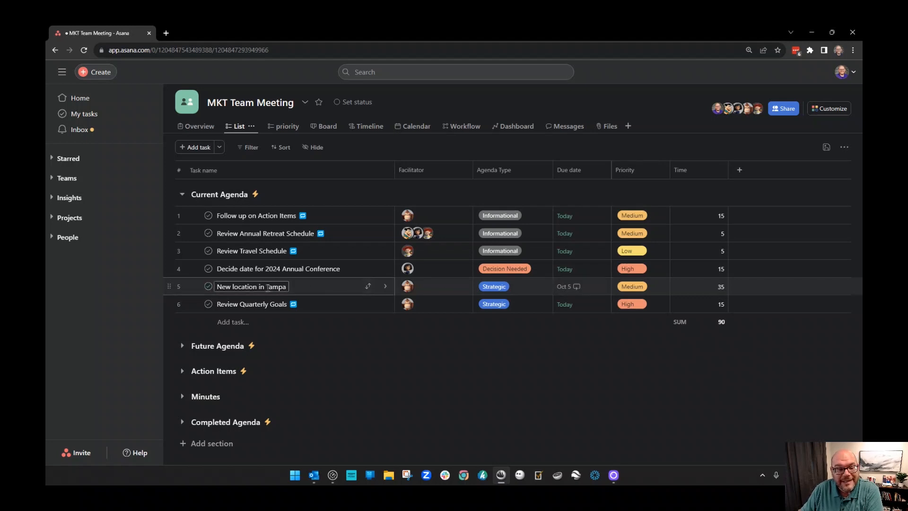
drag(246, 287, 223, 353)
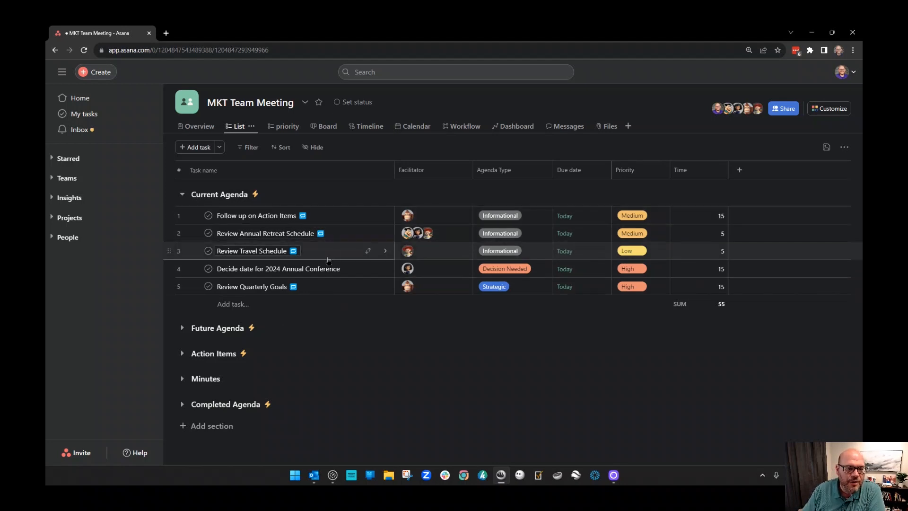
Step: Show the Custom Trigger field as a column in the meeting project's task list
click(313, 147)
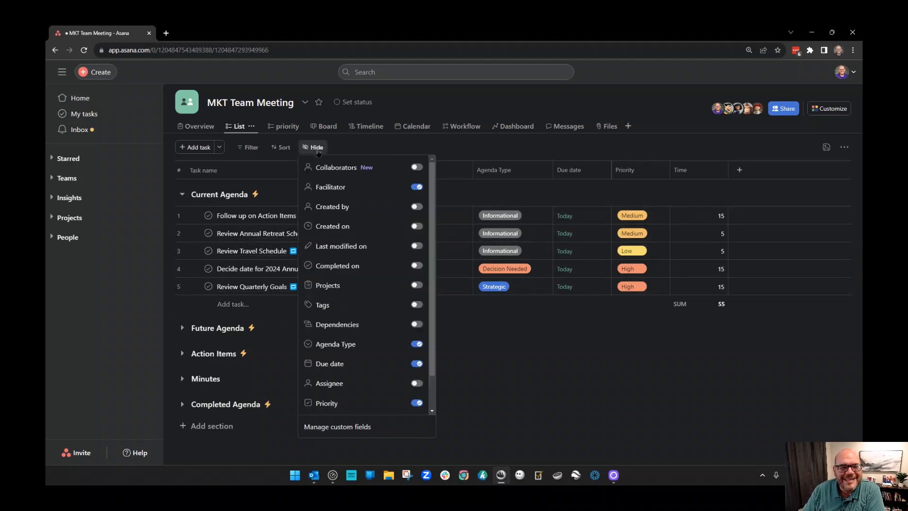
scroll(363, 315, down, 1)
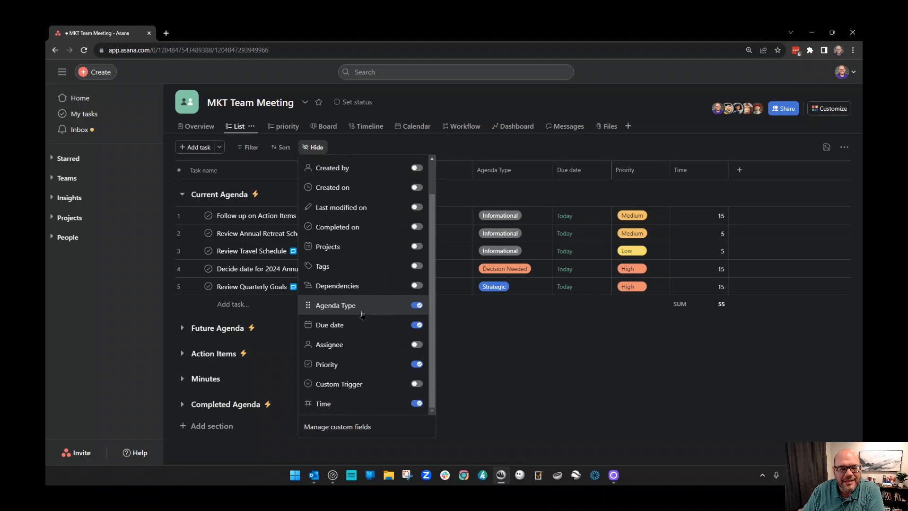
click(417, 384)
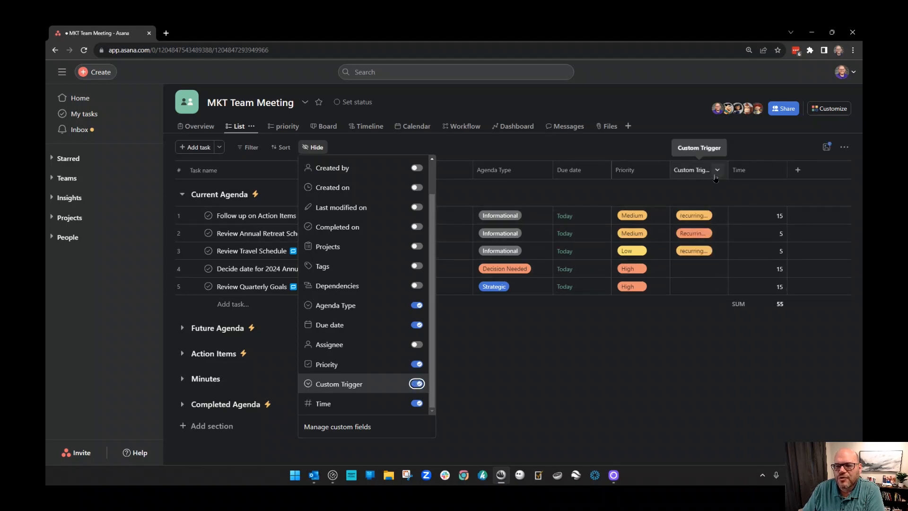
click(417, 385)
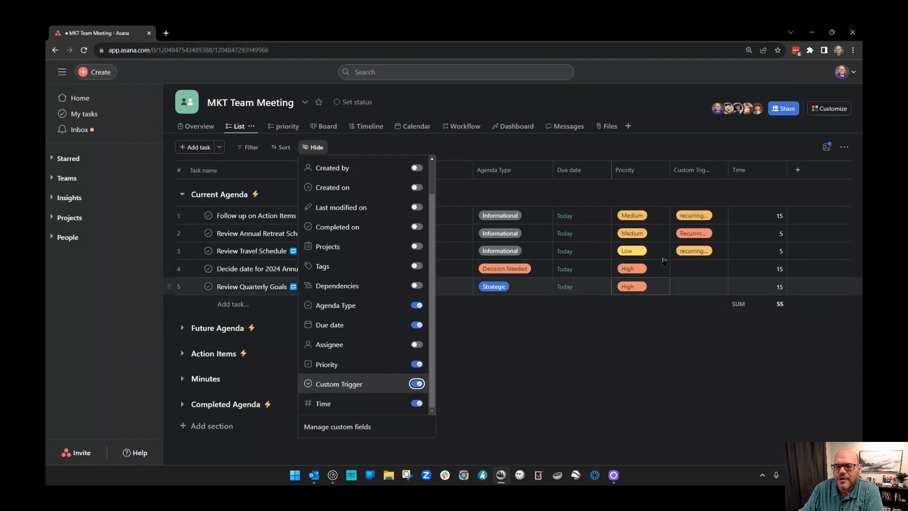
Step: Move Review Travel Schedule above Review Annual Retreat Schedule in the Current Agenda and widen the Custom Trigger column to fit its values
click(719, 216)
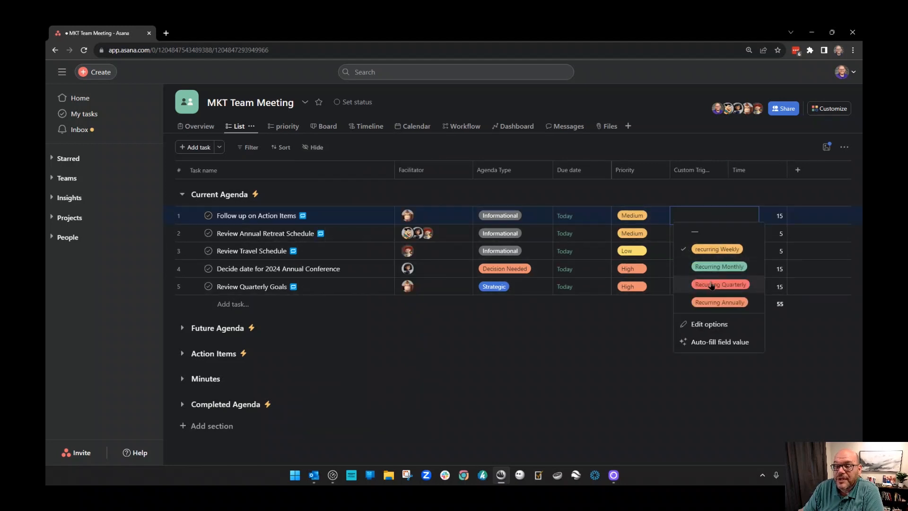
click(617, 331)
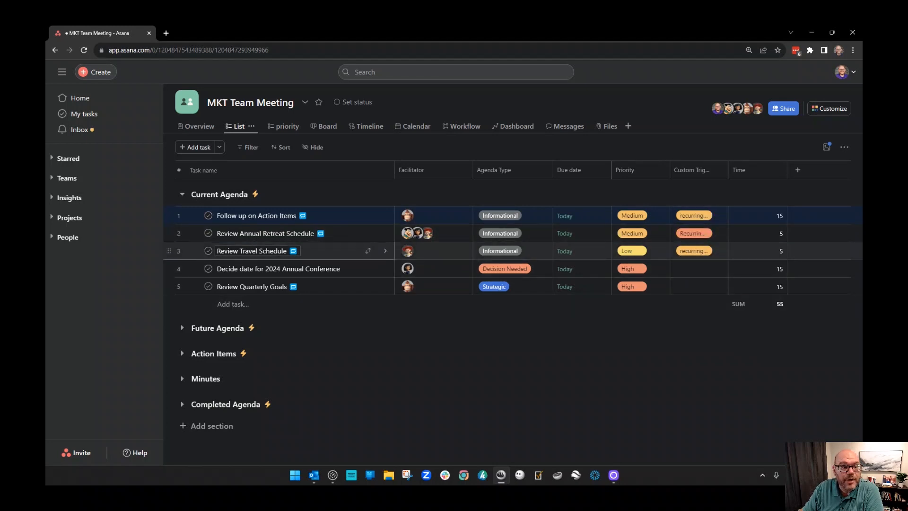
drag(190, 251, 190, 234)
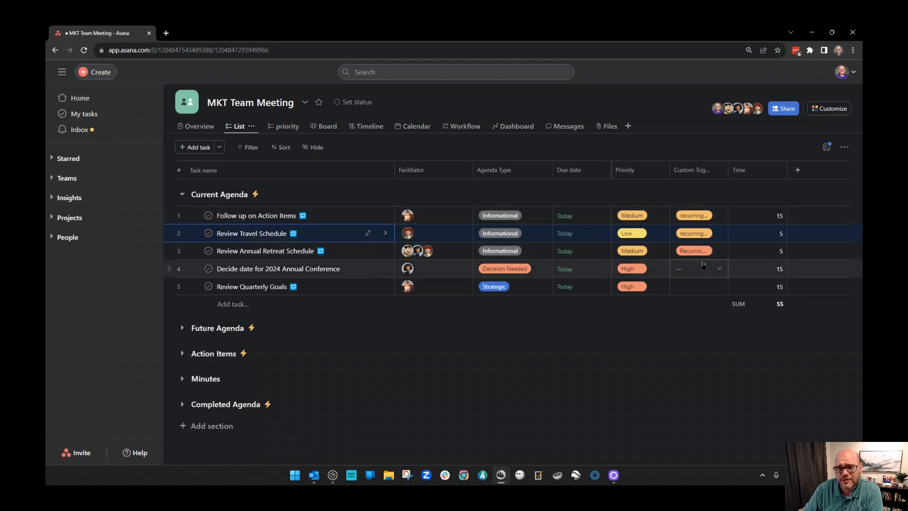
drag(727, 173, 757, 175)
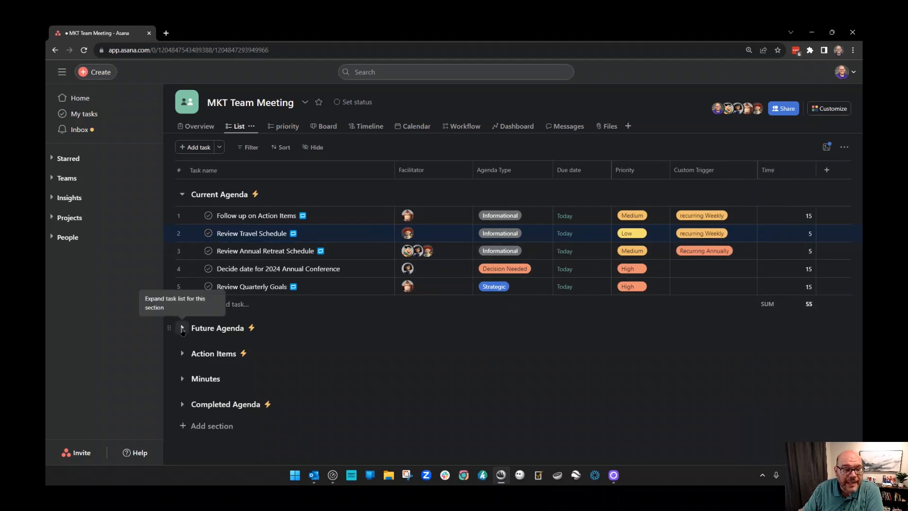
Step: Expand the Future Agenda and Completed Agenda sections and check their tasks for Custom Trigger values
click(183, 329)
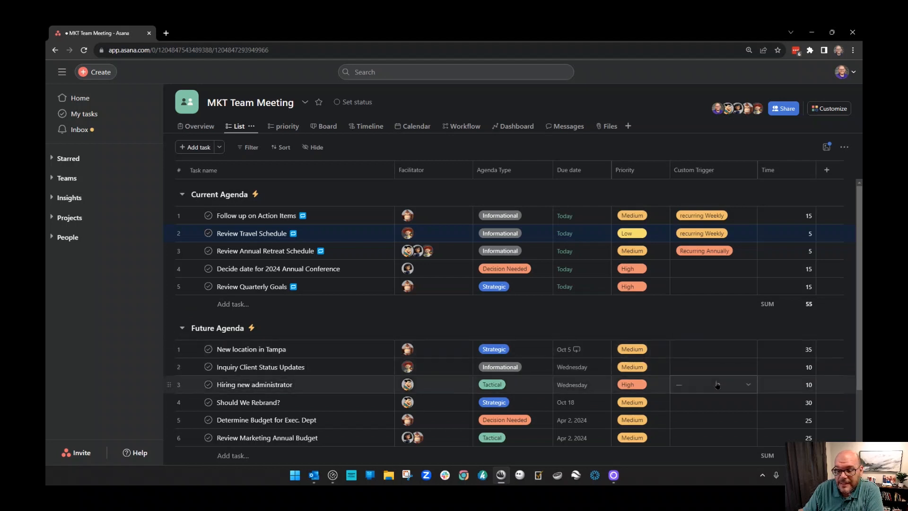
scroll(718, 385, down, 3)
scroll(718, 385, up, 3)
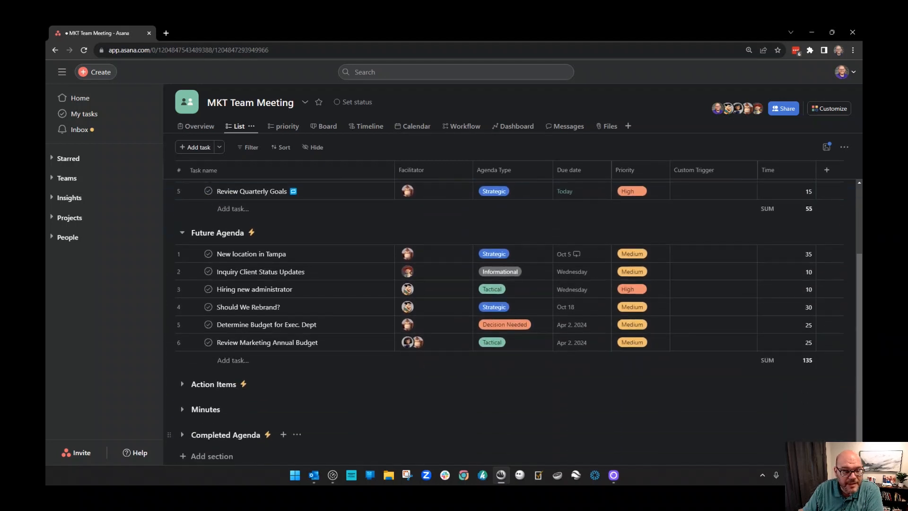
click(183, 435)
scroll(376, 362, down, 3)
scroll(379, 365, up, 4)
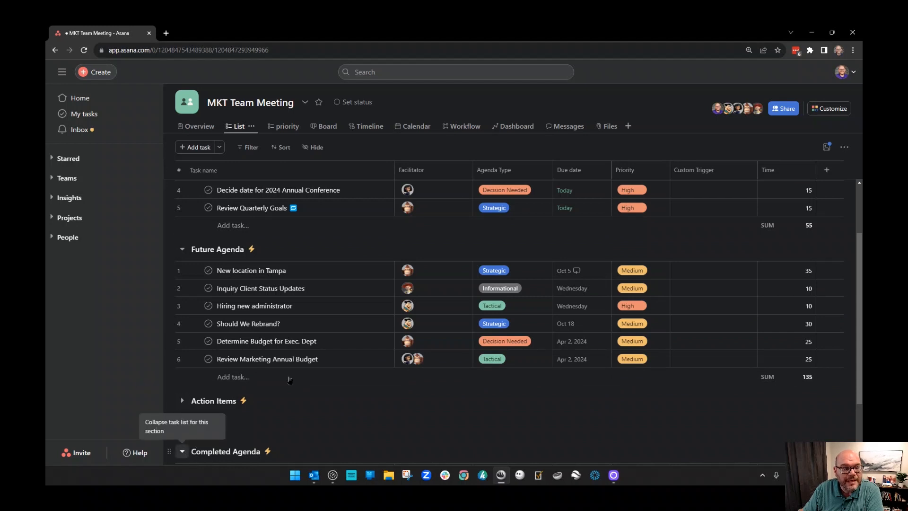
Step: Set the Custom Trigger of the Review Quarterly Goals task to Recurring Monthly
scroll(382, 391, up, 3)
click(712, 286)
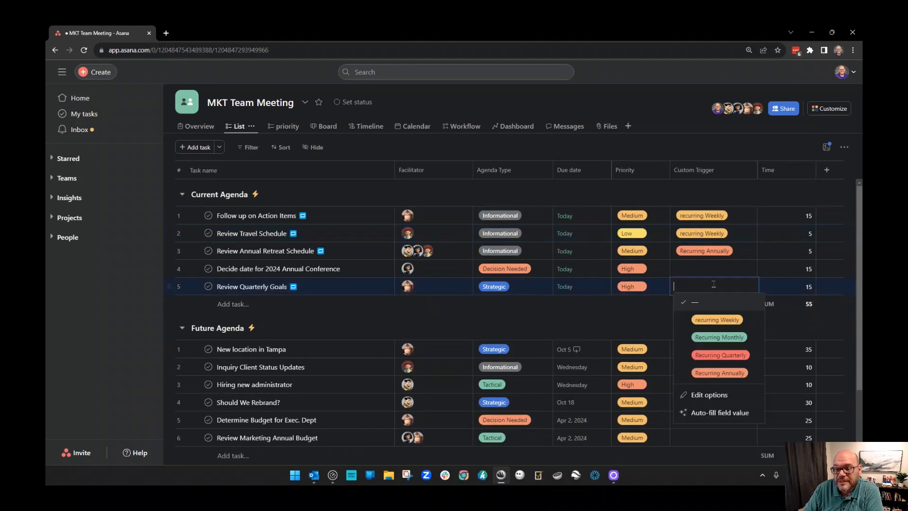
click(742, 336)
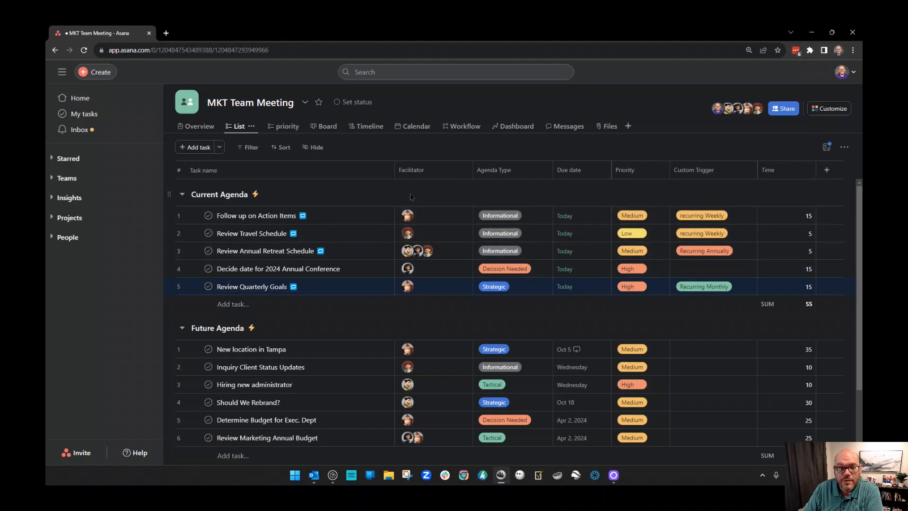
Step: Examine the project rules that move tasks to the Current Agenda and Completed Agenda sections, leaving them without changes
click(821, 112)
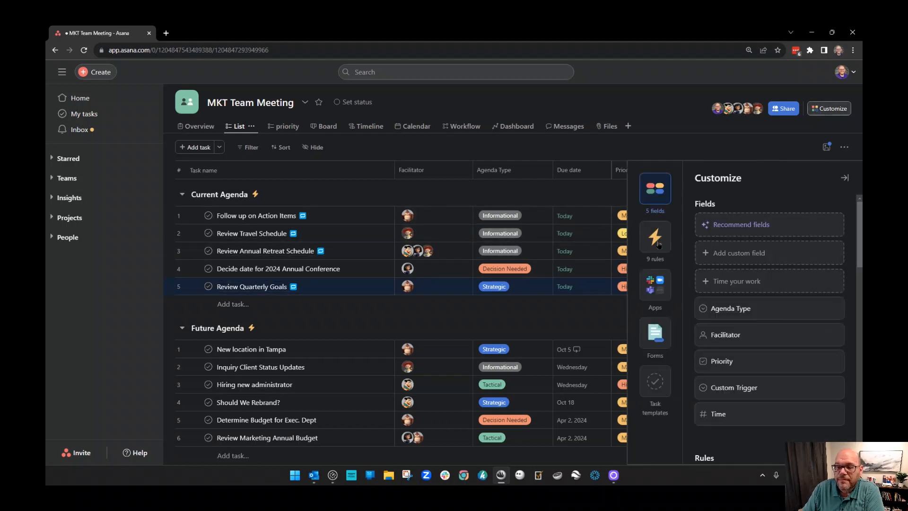
click(655, 236)
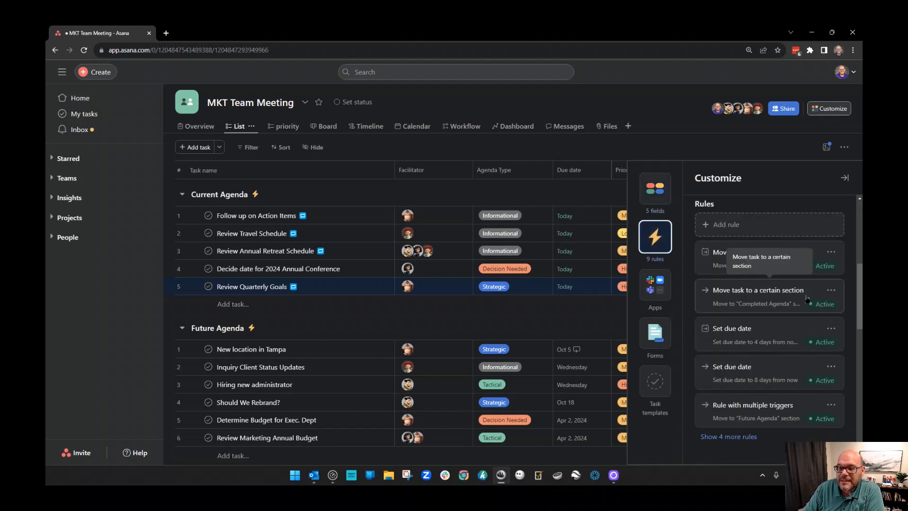
click(765, 262)
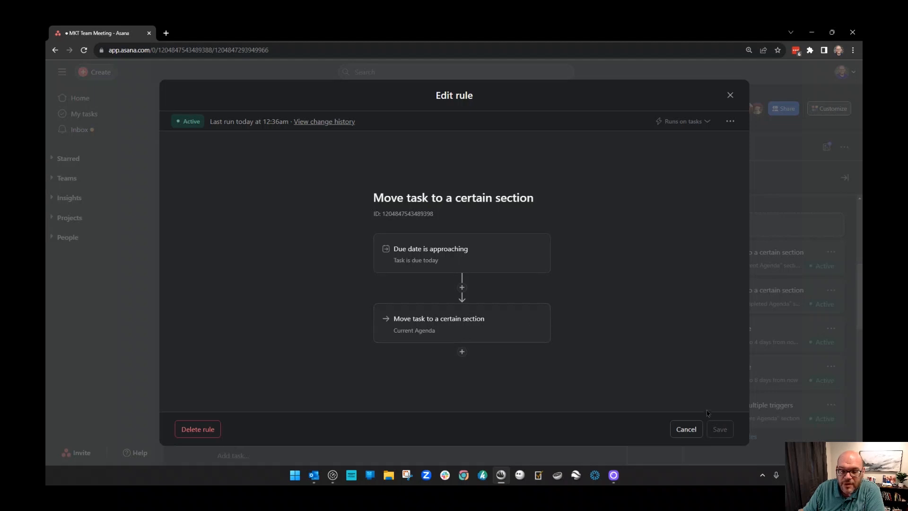
click(732, 96)
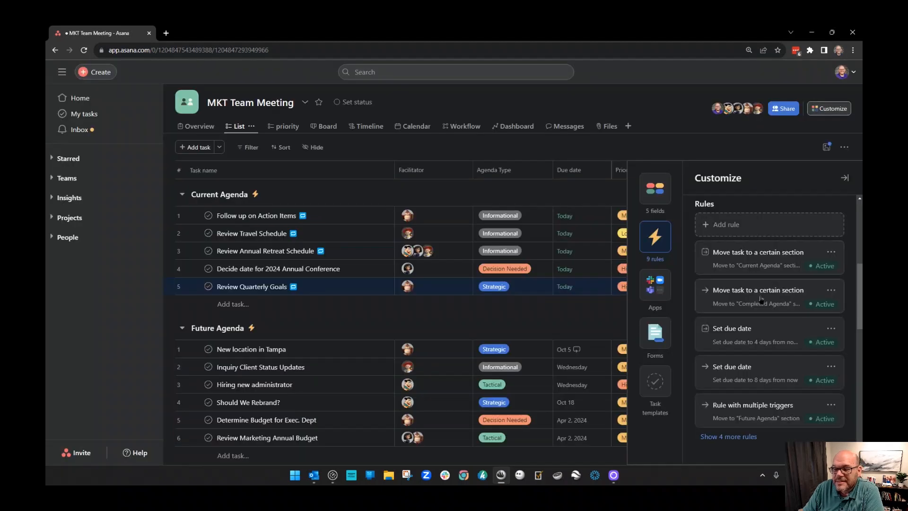
click(756, 290)
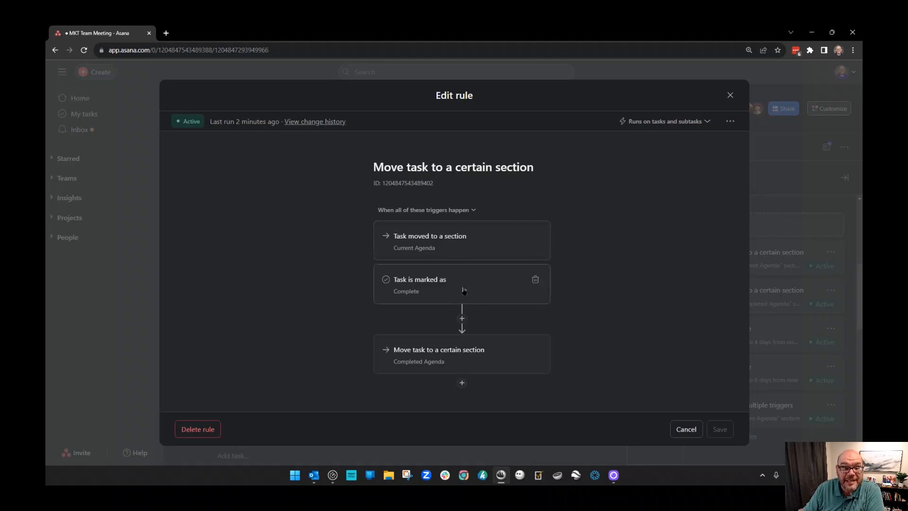
click(683, 429)
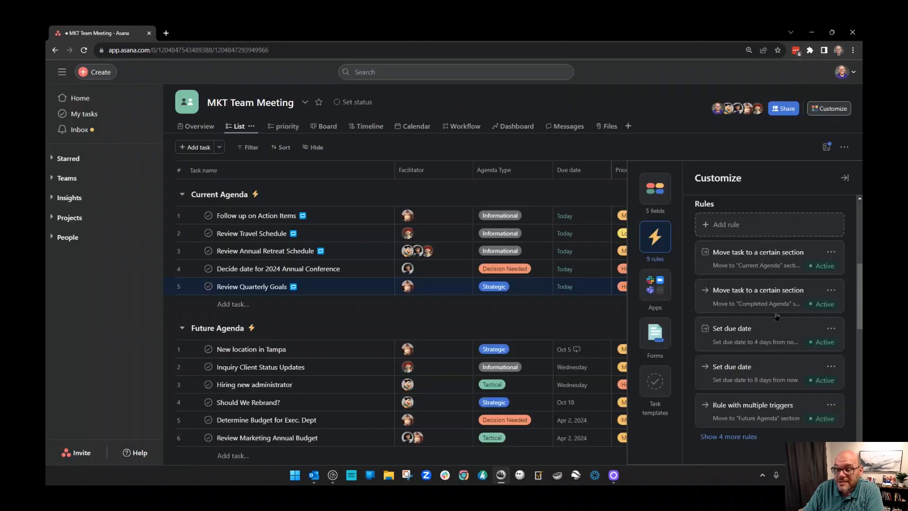
Step: Show the project's additional rules and examine the one for overdue tasks moved to the Future Agenda
scroll(775, 314, down, 4)
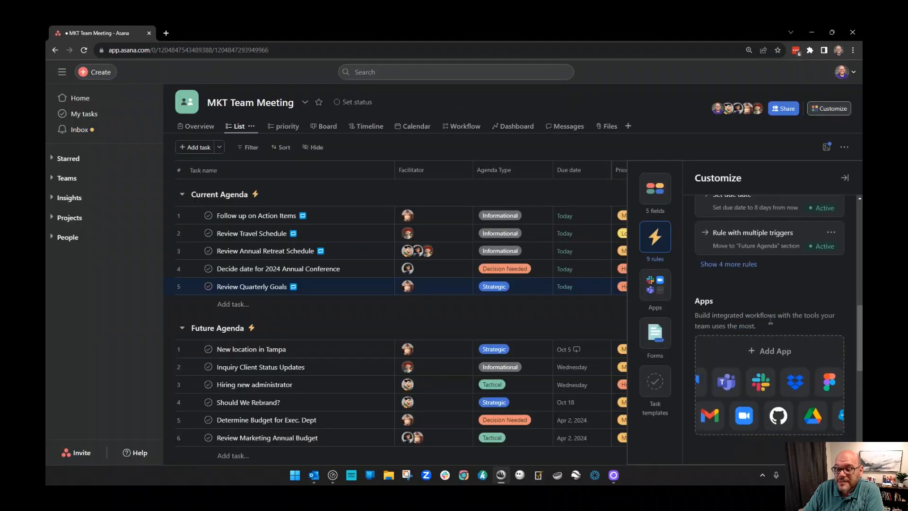
click(738, 261)
scroll(776, 275, down, 1)
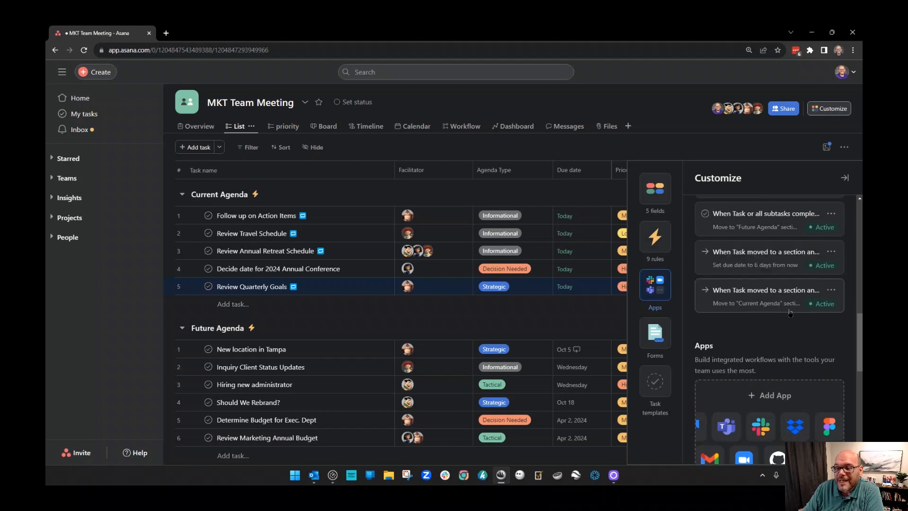
click(771, 337)
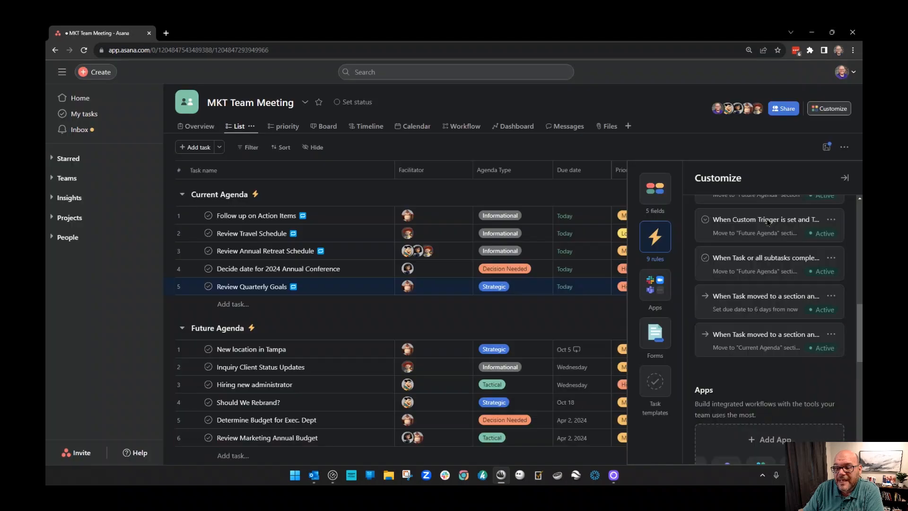
click(730, 95)
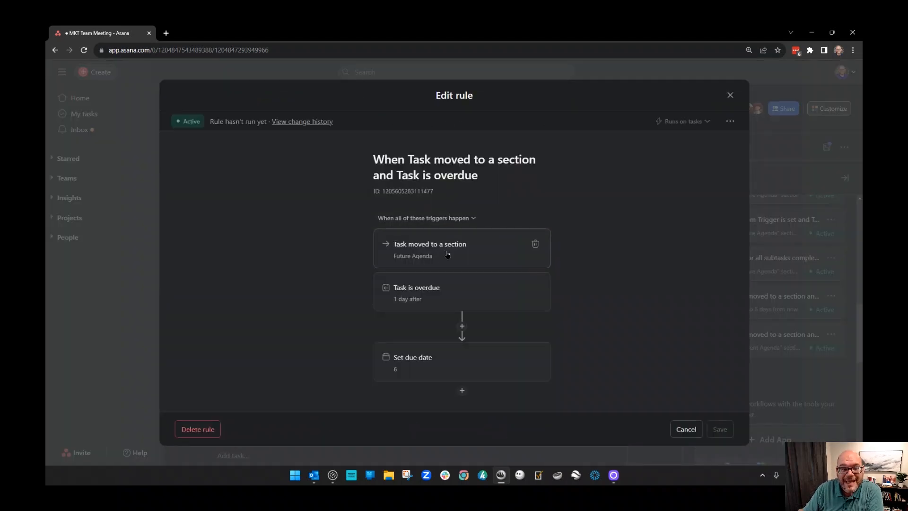
click(730, 95)
Step: Examine each trigger and action of the completion rule for recurring Weekly tasks, and leave the rule without changes
click(764, 266)
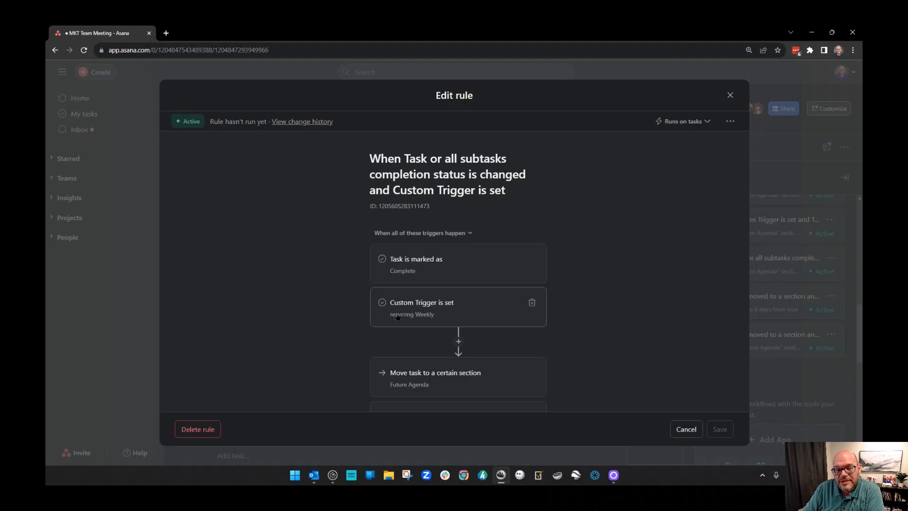
click(460, 308)
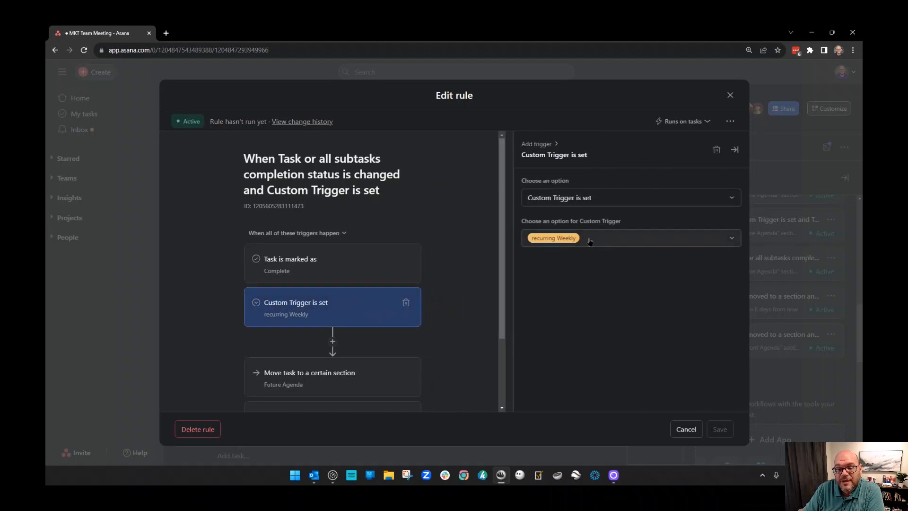
click(336, 264)
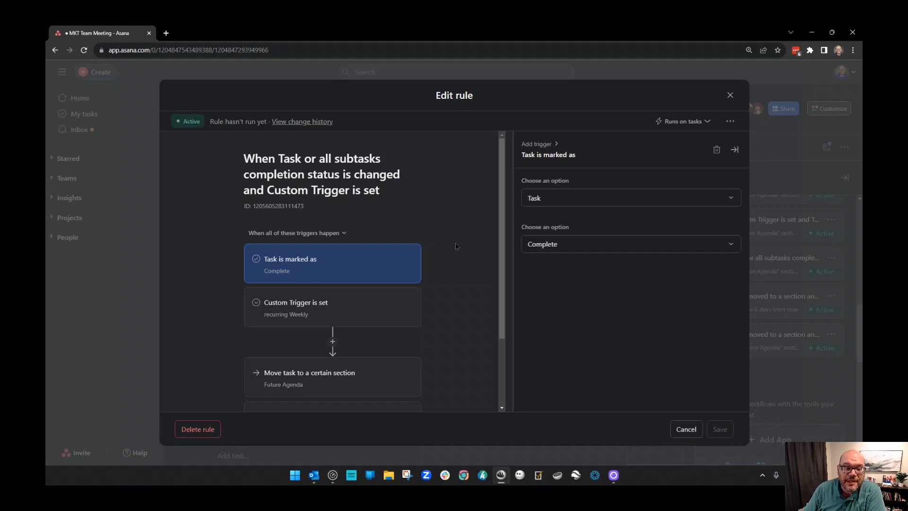
scroll(455, 246, down, 2)
click(359, 290)
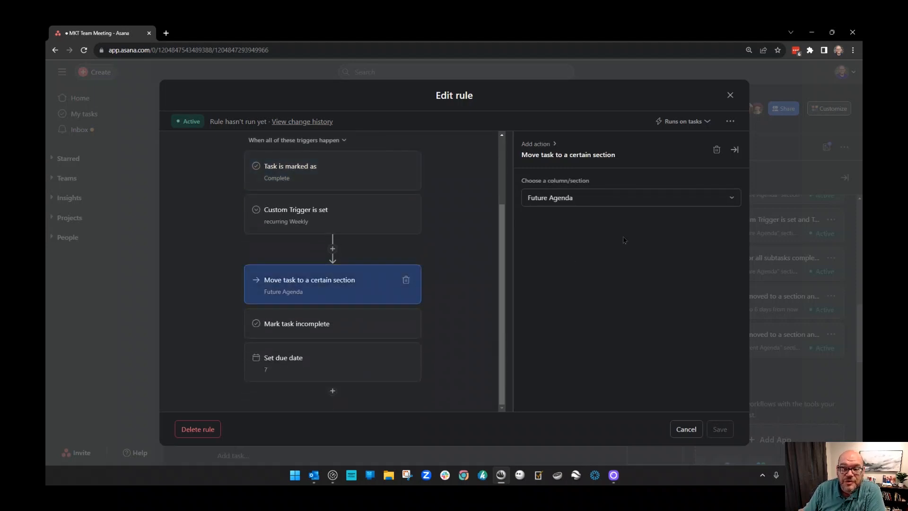
click(352, 325)
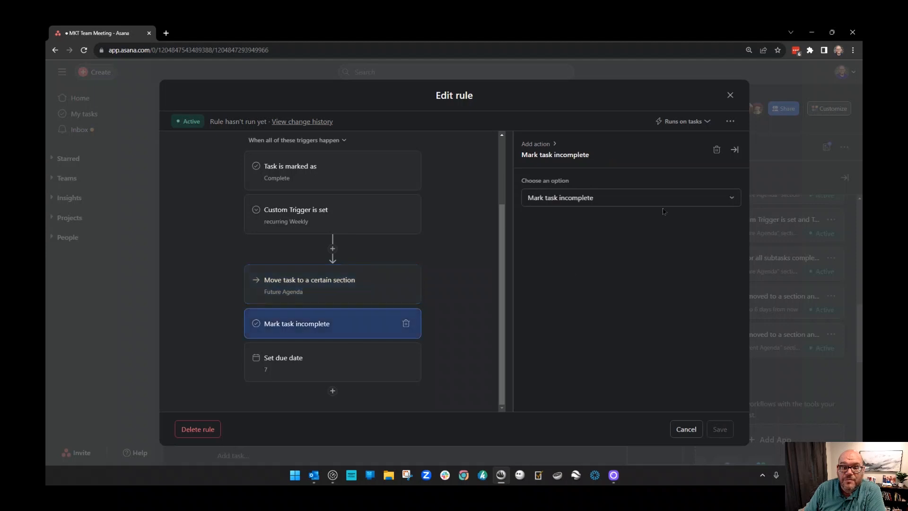
click(379, 288)
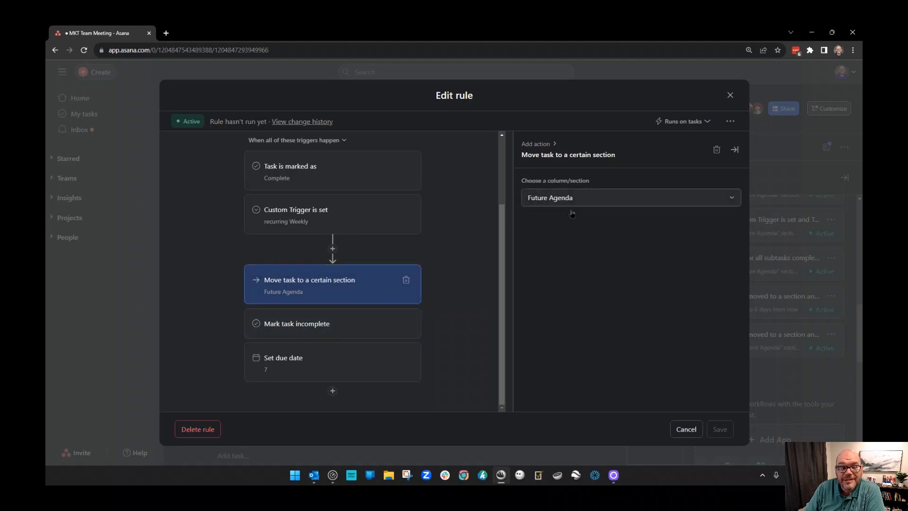
click(348, 358)
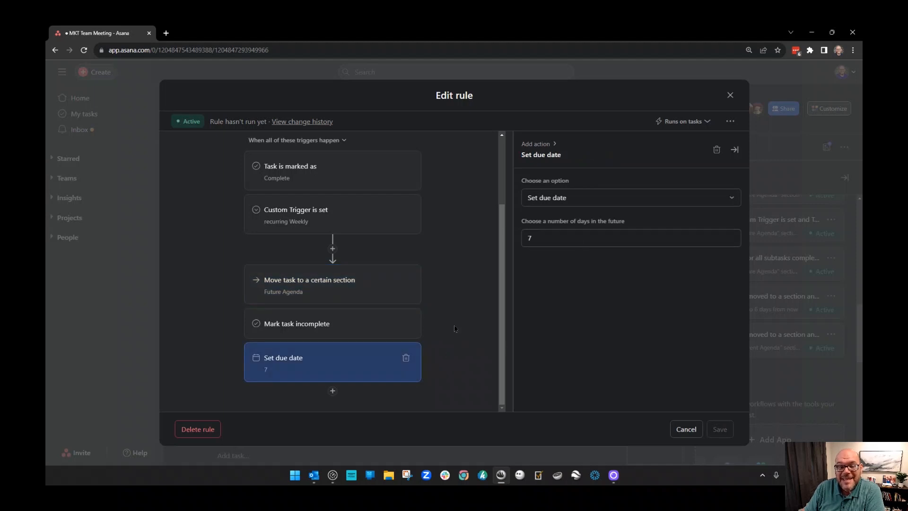
click(369, 295)
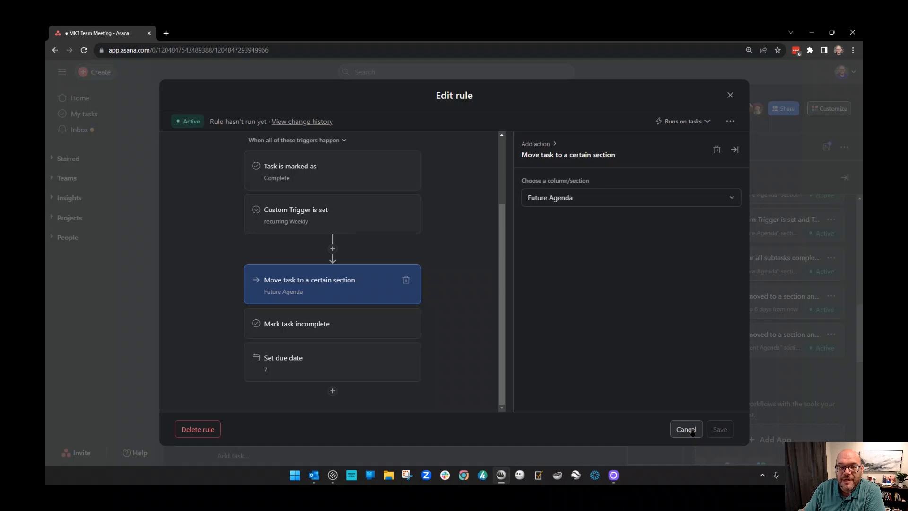
click(361, 219)
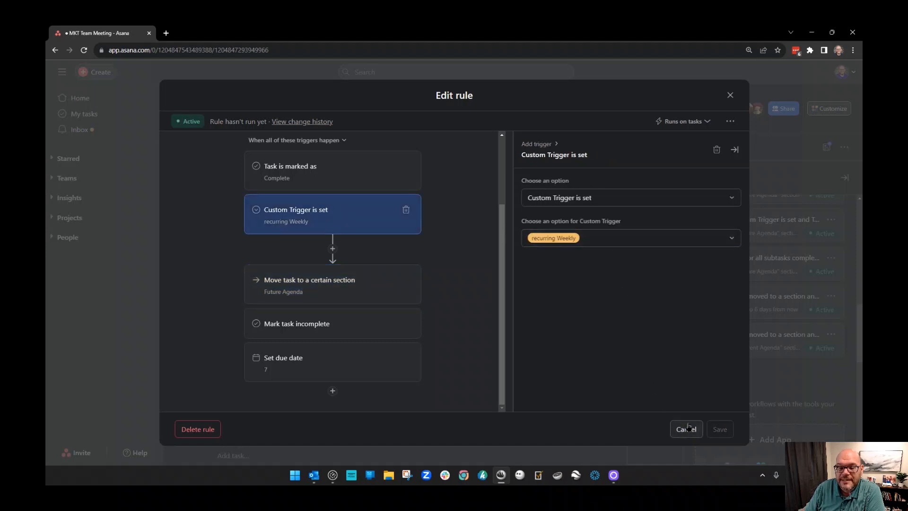
scroll(472, 360, up, 3)
scroll(472, 360, down, 1)
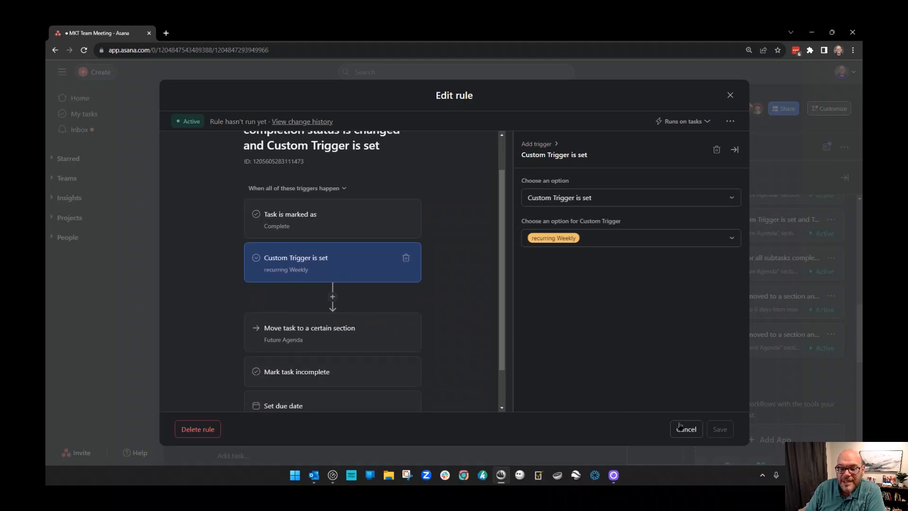
click(686, 429)
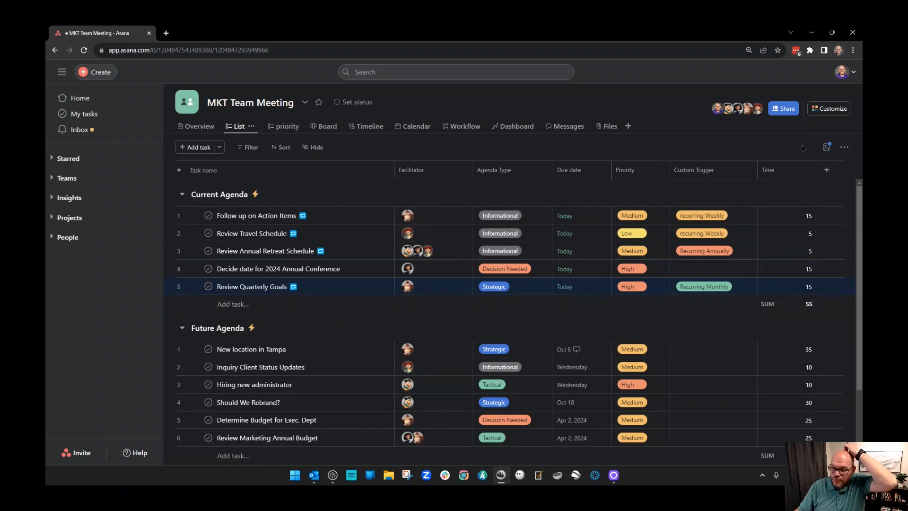
Step: Look through the project's full list of rules again, and collapse the Future Agenda section
click(829, 108)
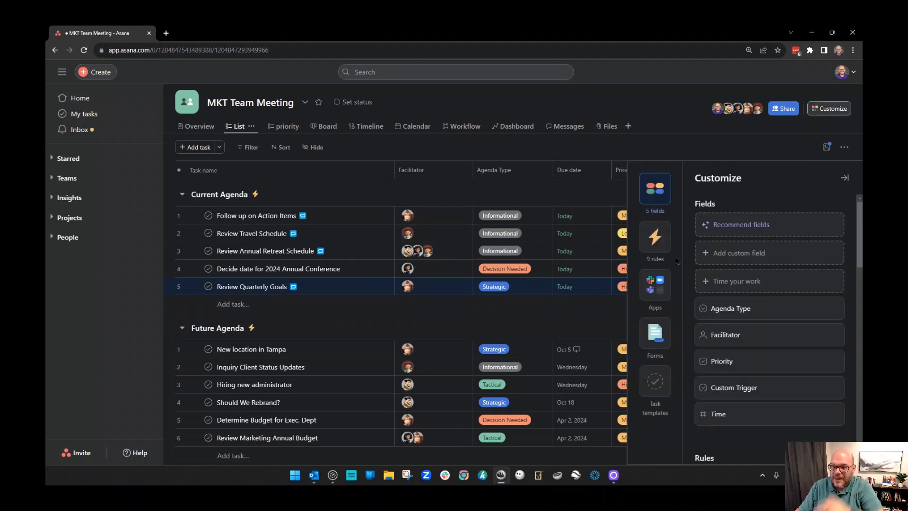
click(654, 241)
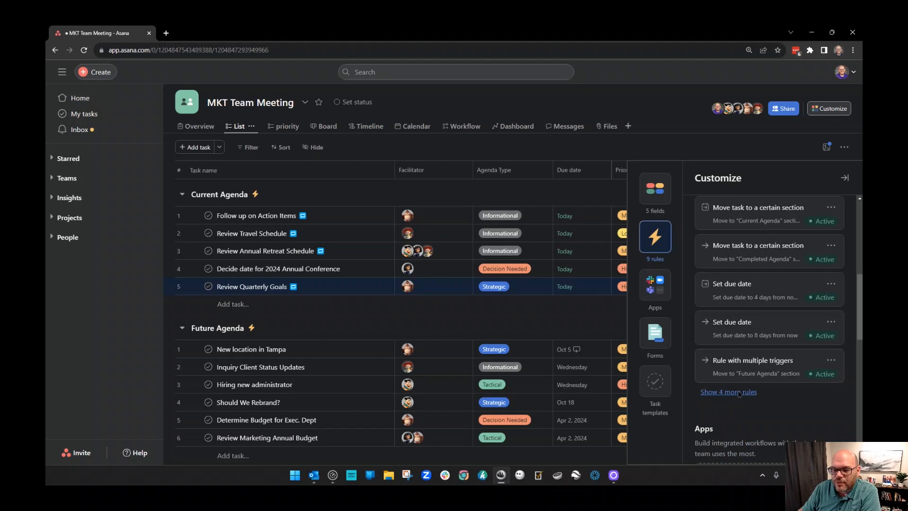
click(729, 392)
scroll(772, 306, down, 5)
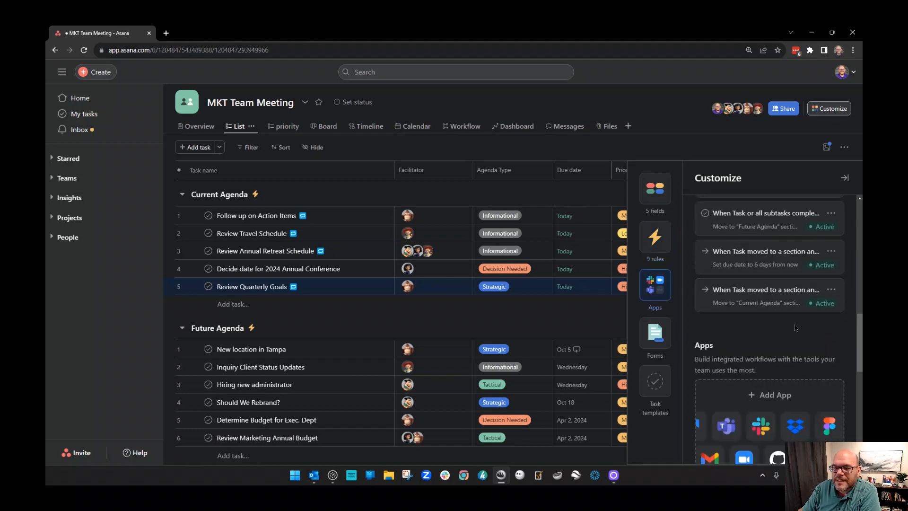
click(844, 178)
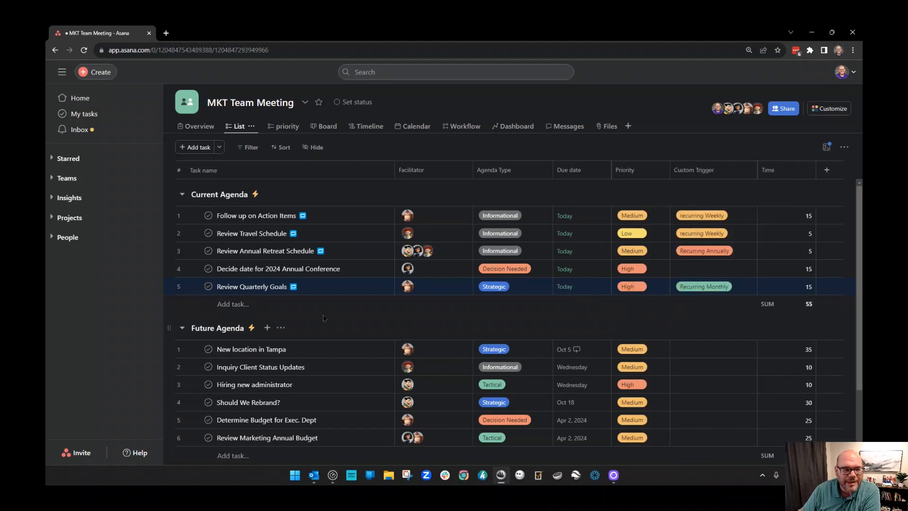
click(182, 328)
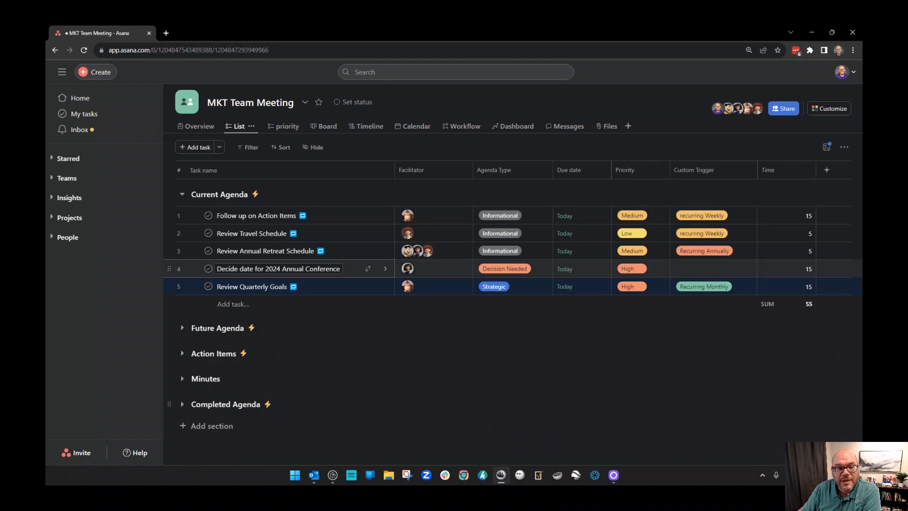
Step: Move the "Decide date for 2024 Annual Conference" task from the Current Agenda to the Future Agenda, and expand that section
drag(265, 269, 249, 326)
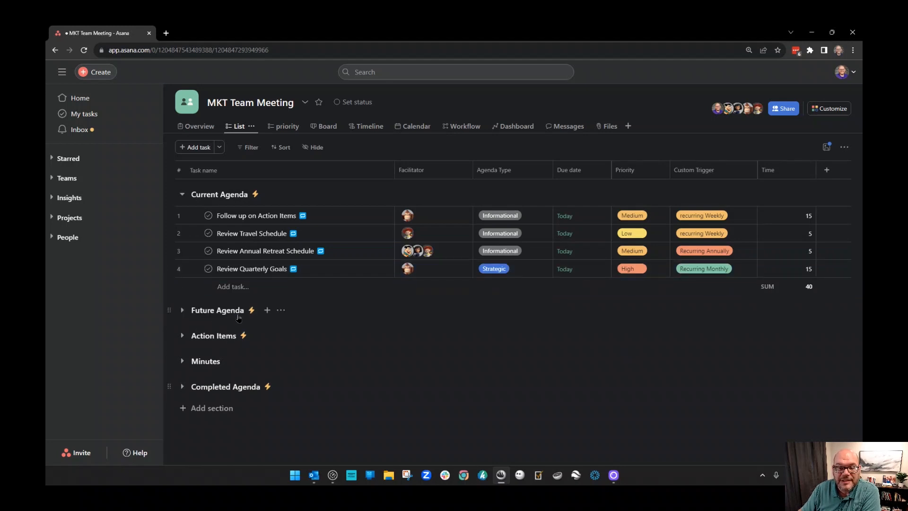
click(182, 310)
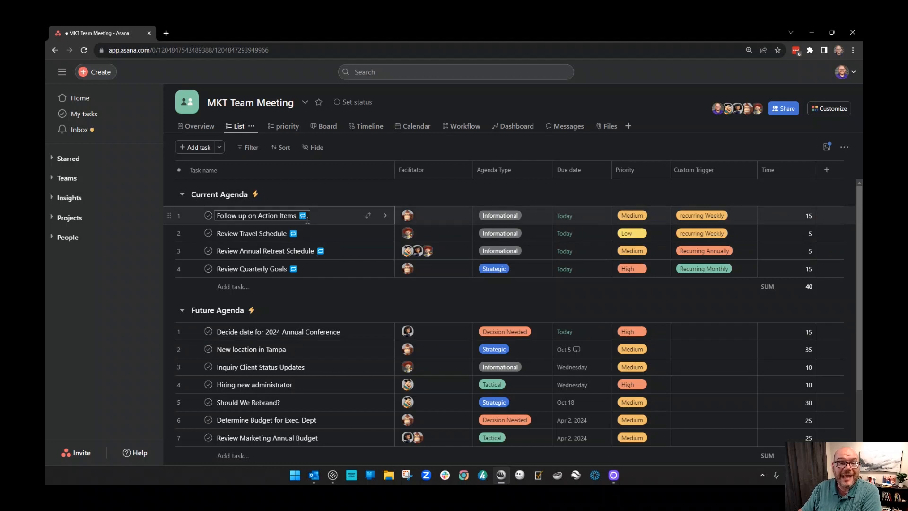
Step: Set the annual conference task's due date to September 27, 2023, and return it to September 28
click(584, 335)
click(626, 261)
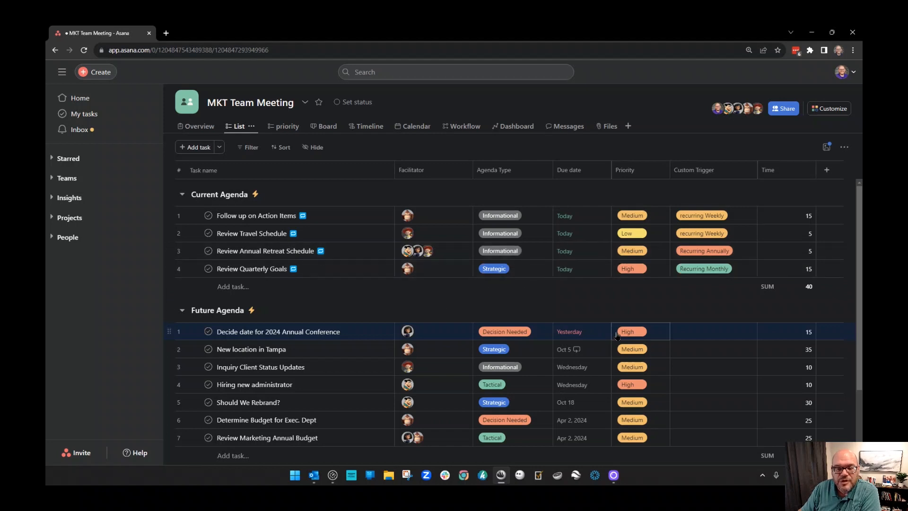
click(573, 331)
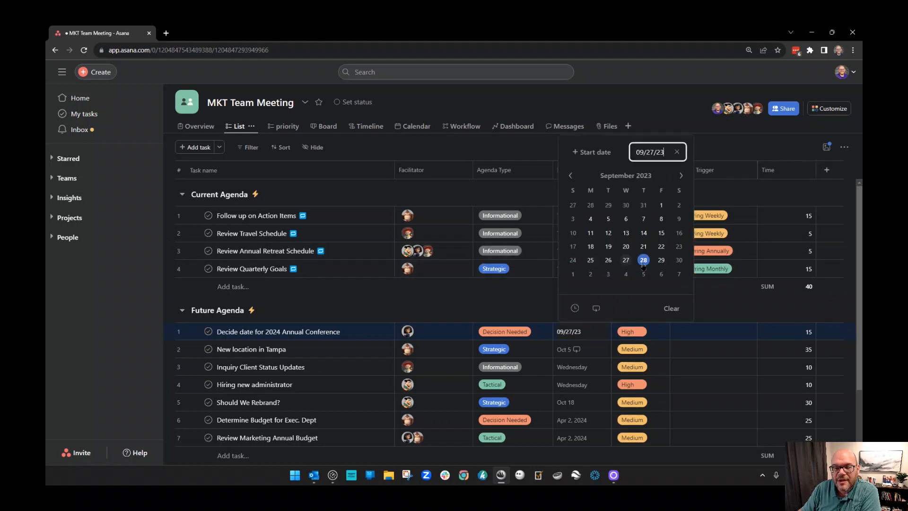
click(477, 312)
Step: Try the overdue date once more on the annual conference task, setting 09/27/23 and restoring 09/28/23
scroll(462, 315, down, 1)
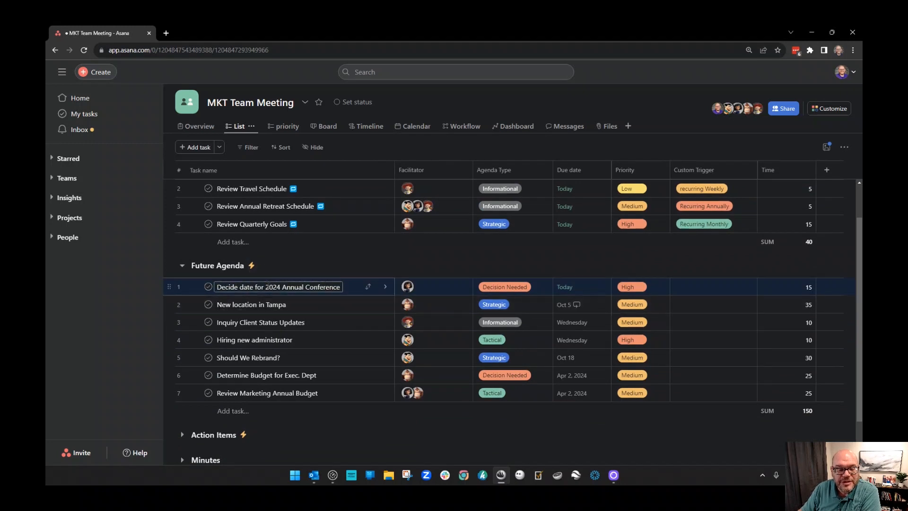
click(586, 288)
click(626, 216)
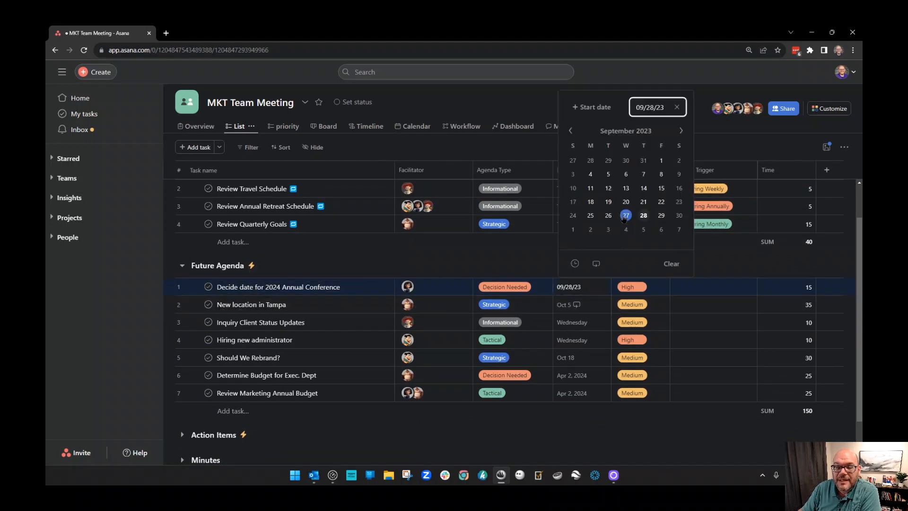
click(519, 267)
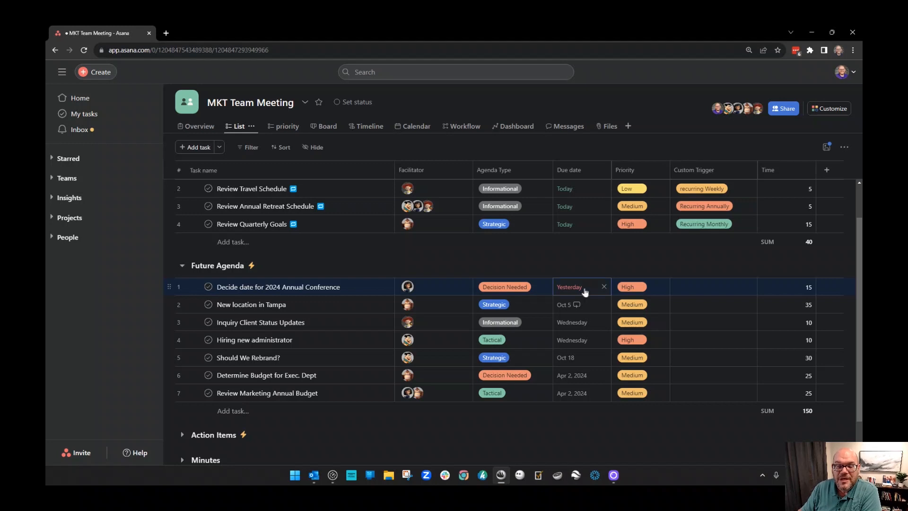
click(586, 290)
click(644, 215)
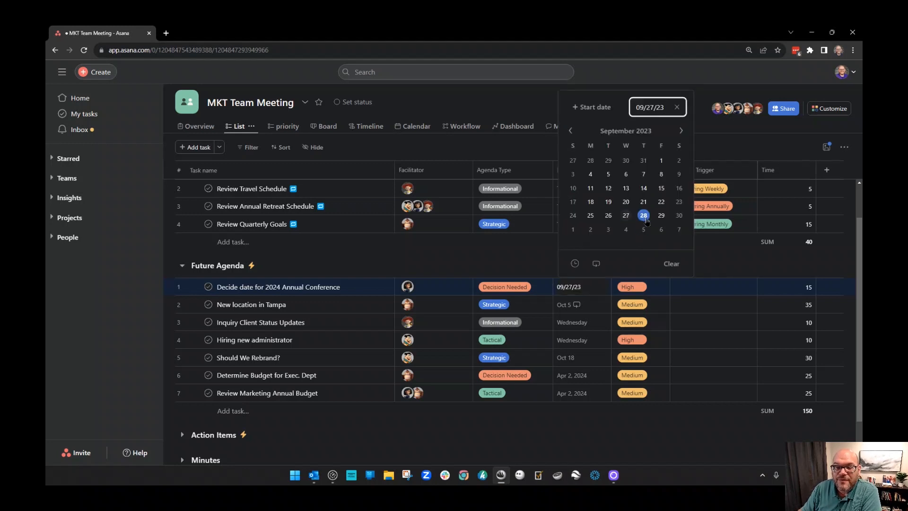
click(528, 259)
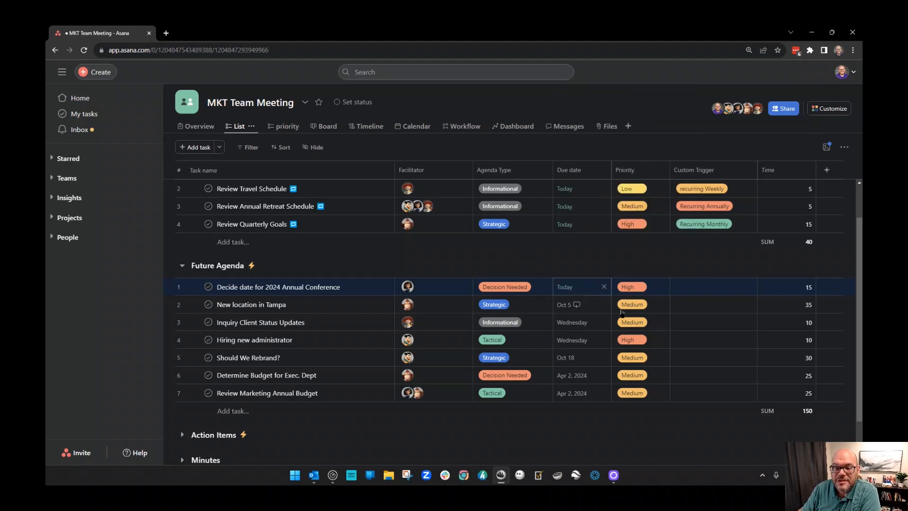
click(580, 289)
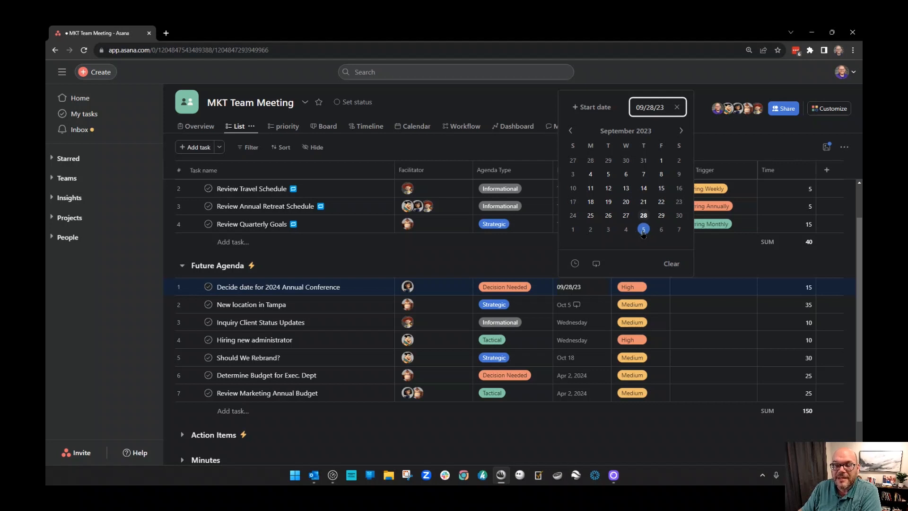
click(527, 265)
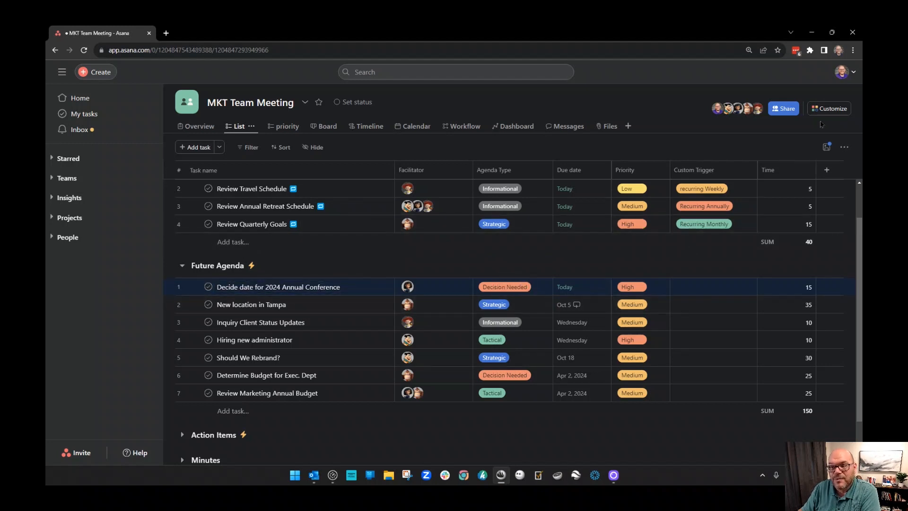
Step: Show the project's rules and examine the one that resets the due date of overdue Future Agenda tasks, leaving it without changes
click(829, 108)
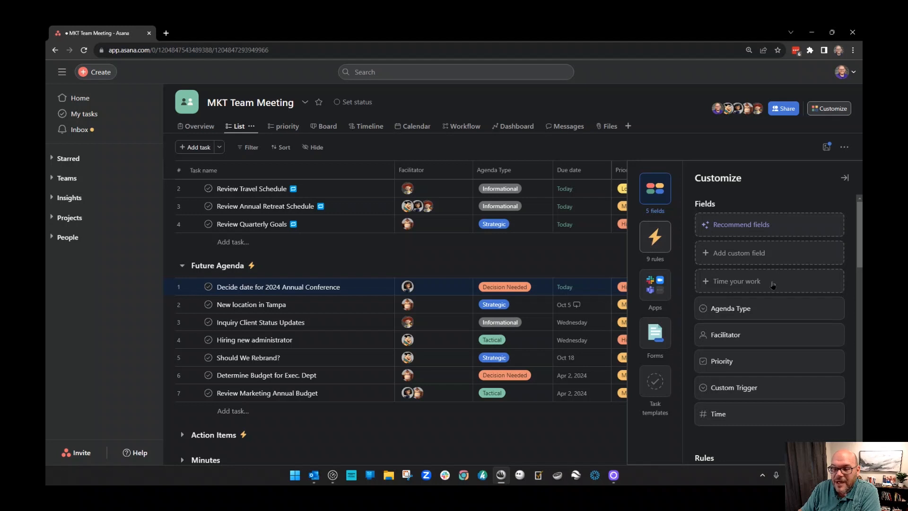
click(654, 244)
click(735, 392)
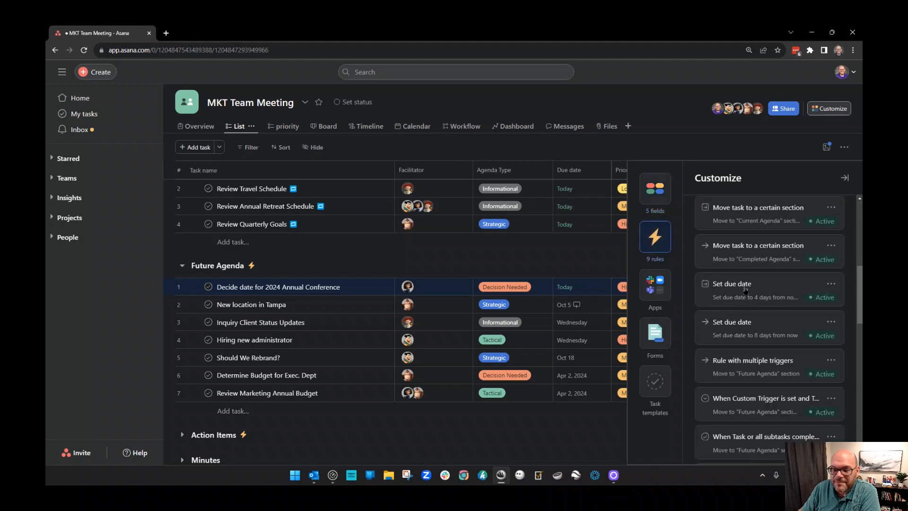
scroll(748, 350, down, 5)
scroll(755, 322, up, 2)
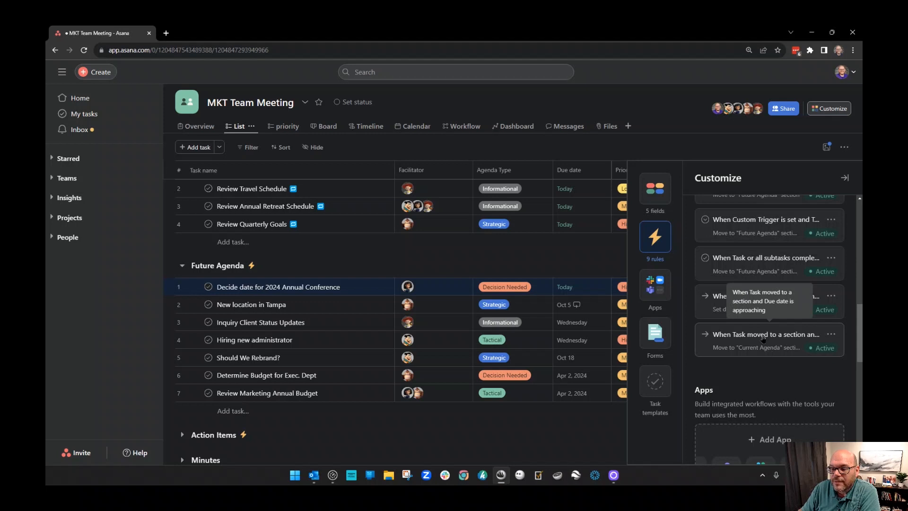
click(737, 298)
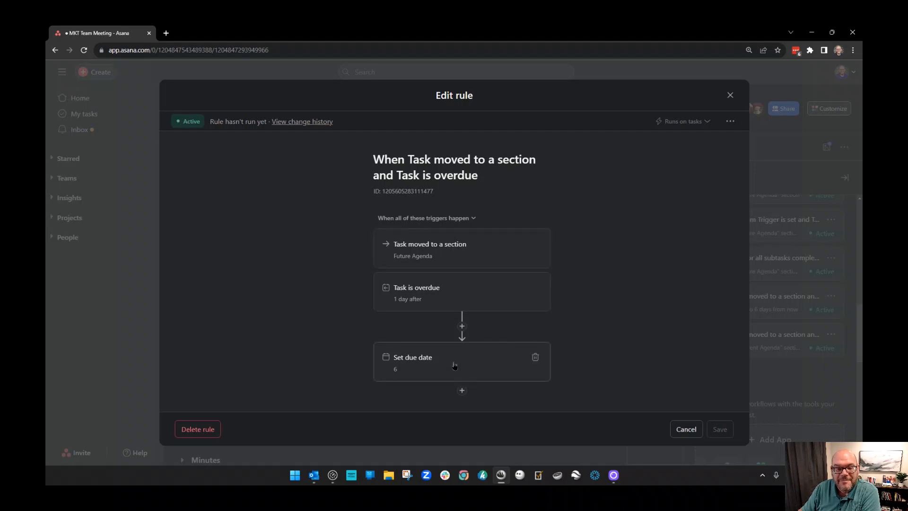
click(686, 429)
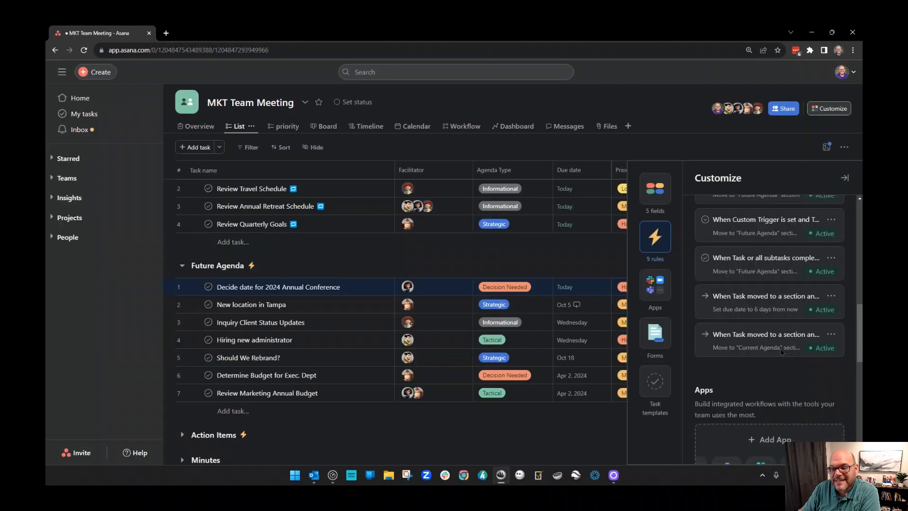
Step: Examine the rule for Action Items tasks with an approaching due date without changing it, and close the project customization
click(695, 340)
scroll(535, 313, down, 1)
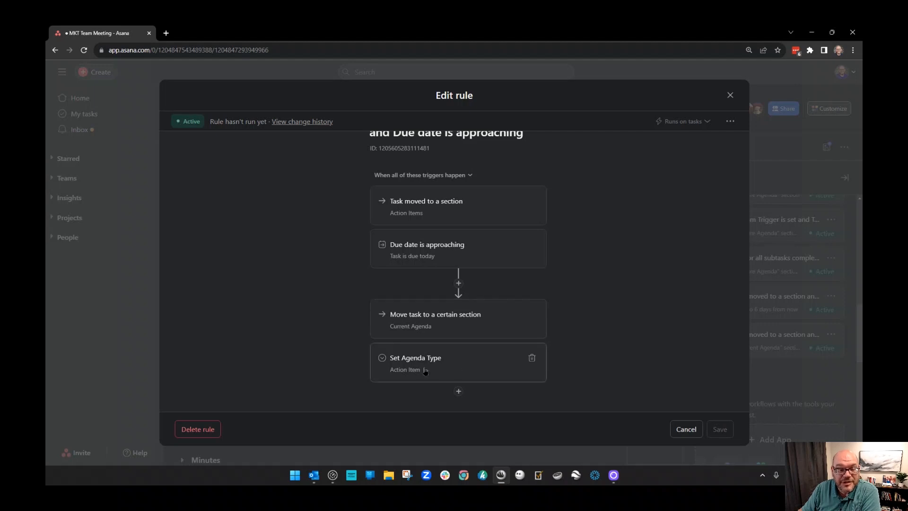
click(685, 429)
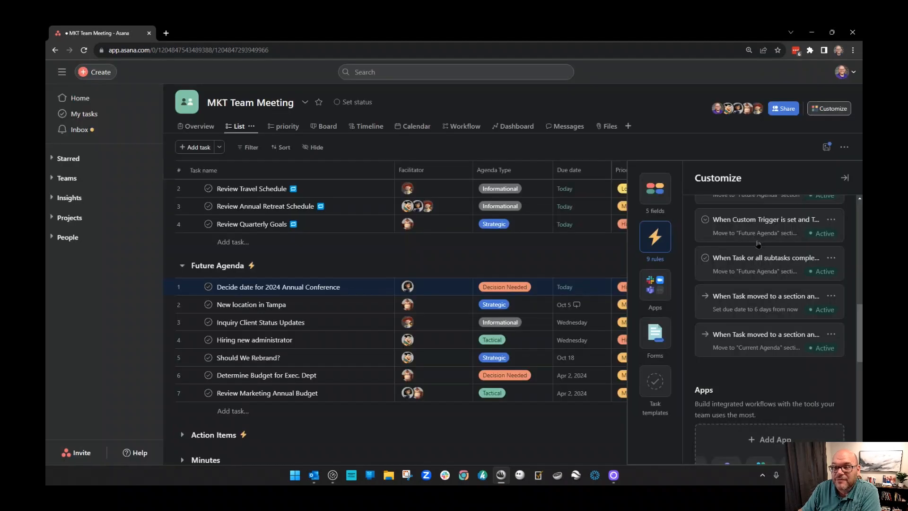
click(846, 178)
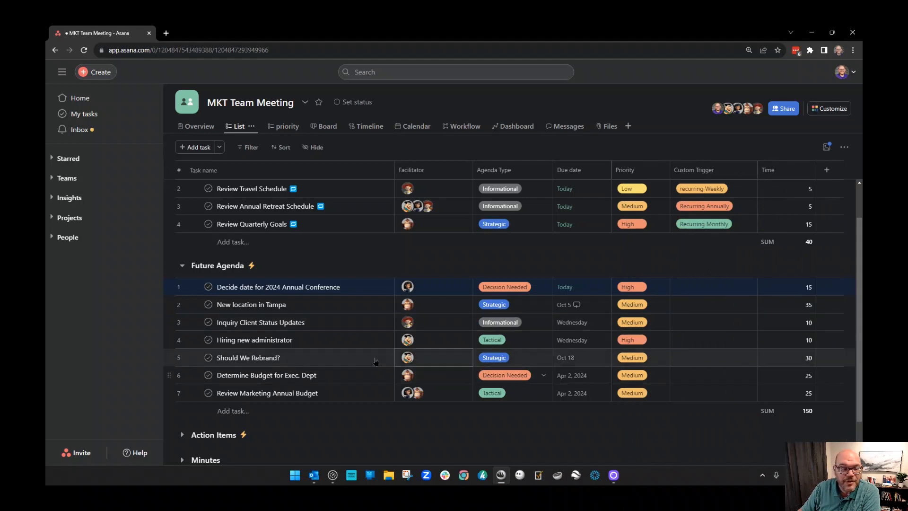
Step: Mark all four Current Agenda tasks as complete with the Future Agenda expanded, and collapse both sections
click(182, 266)
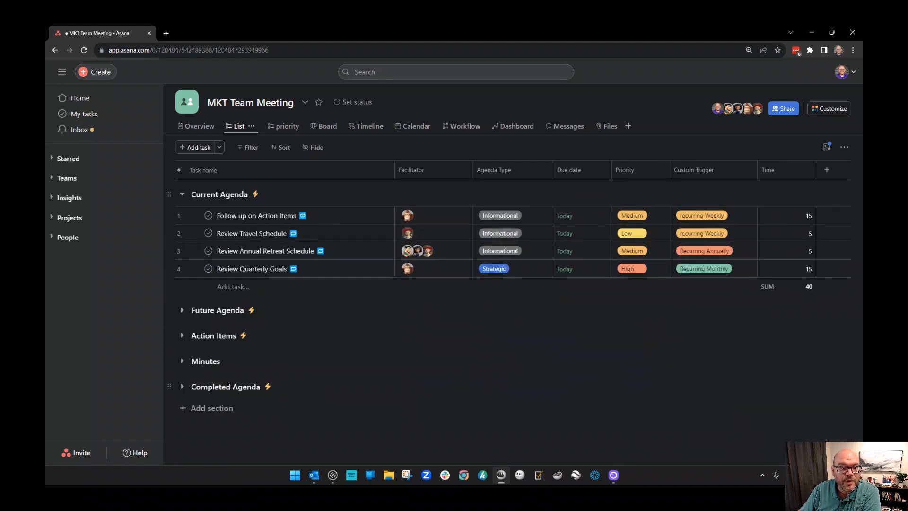
click(182, 310)
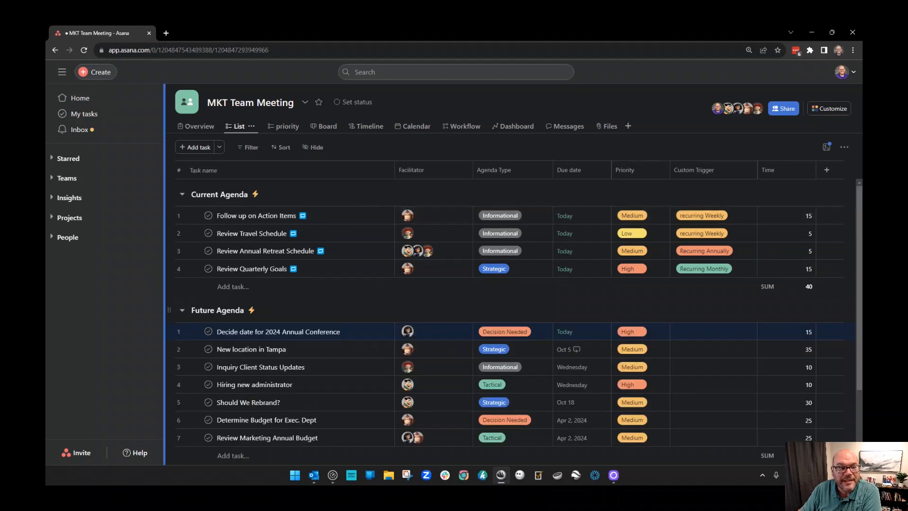
click(208, 216)
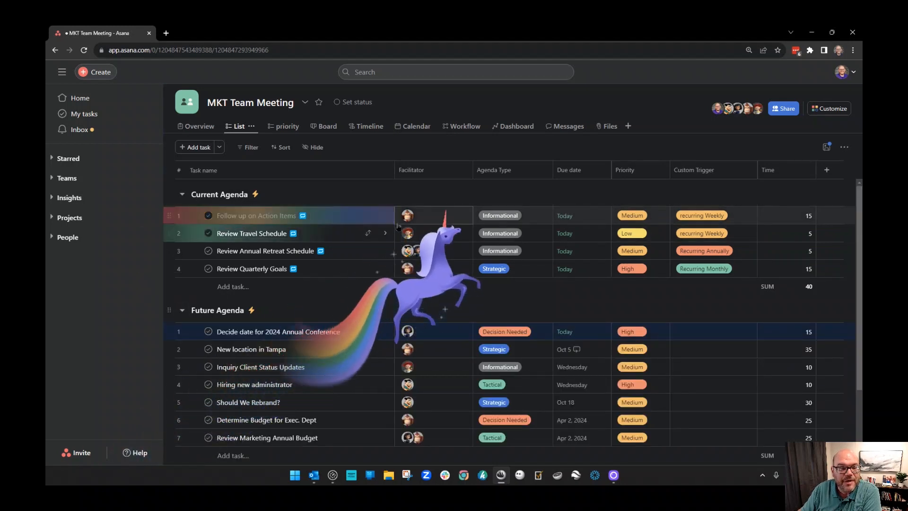
click(209, 234)
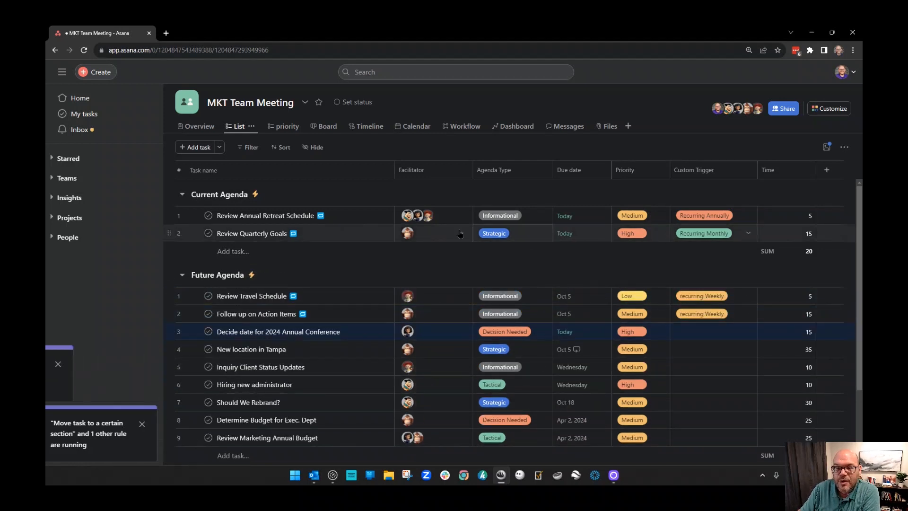
click(207, 234)
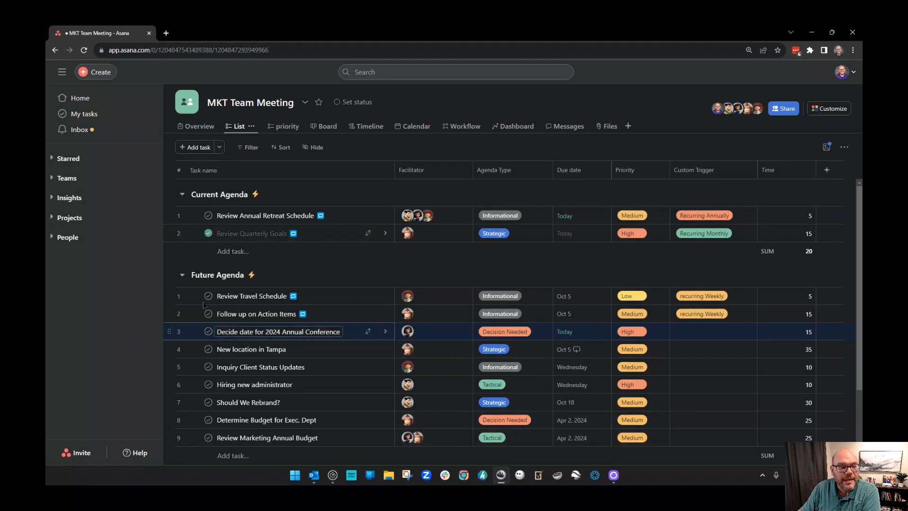
click(183, 275)
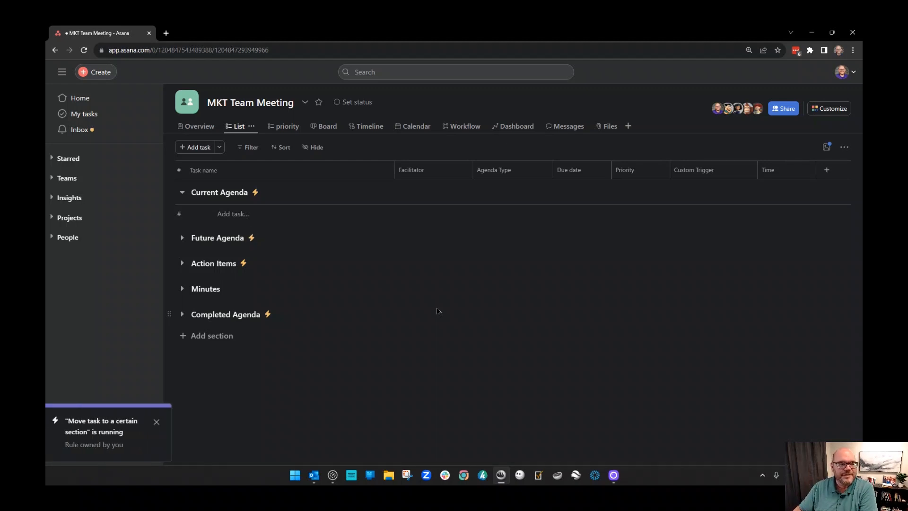
click(182, 192)
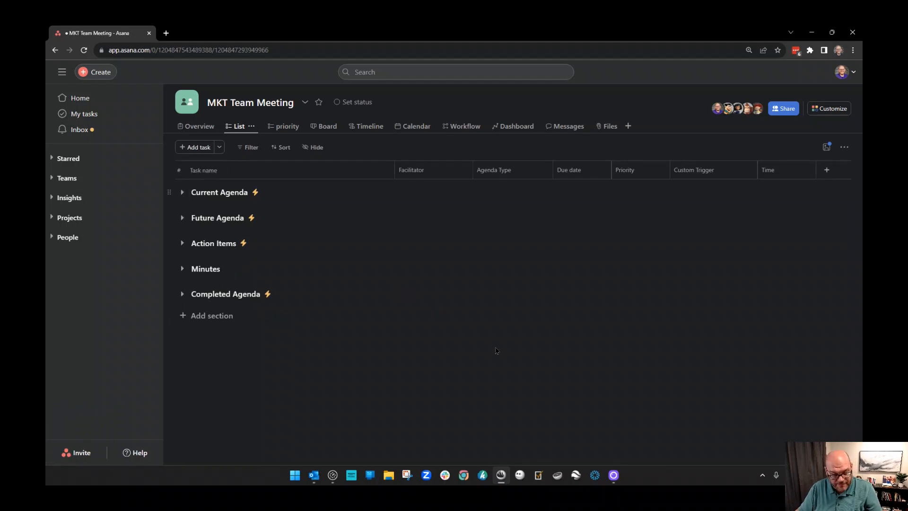